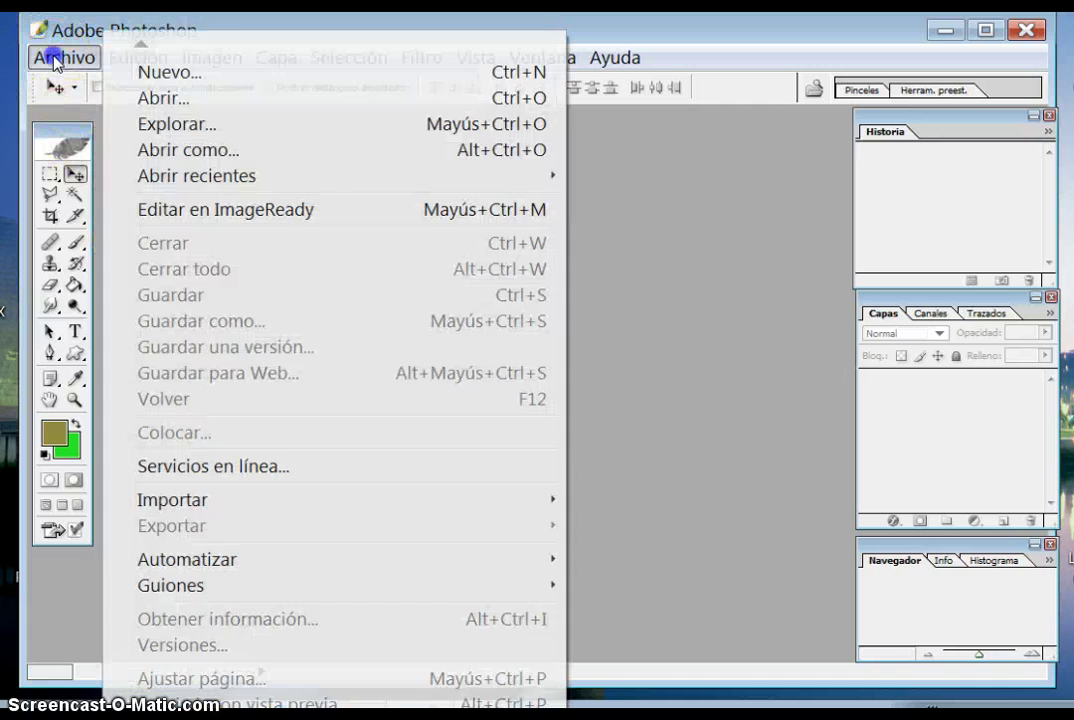
Create a new transparent 500 × 500 pixel document, Sin título-1.
click(55, 58)
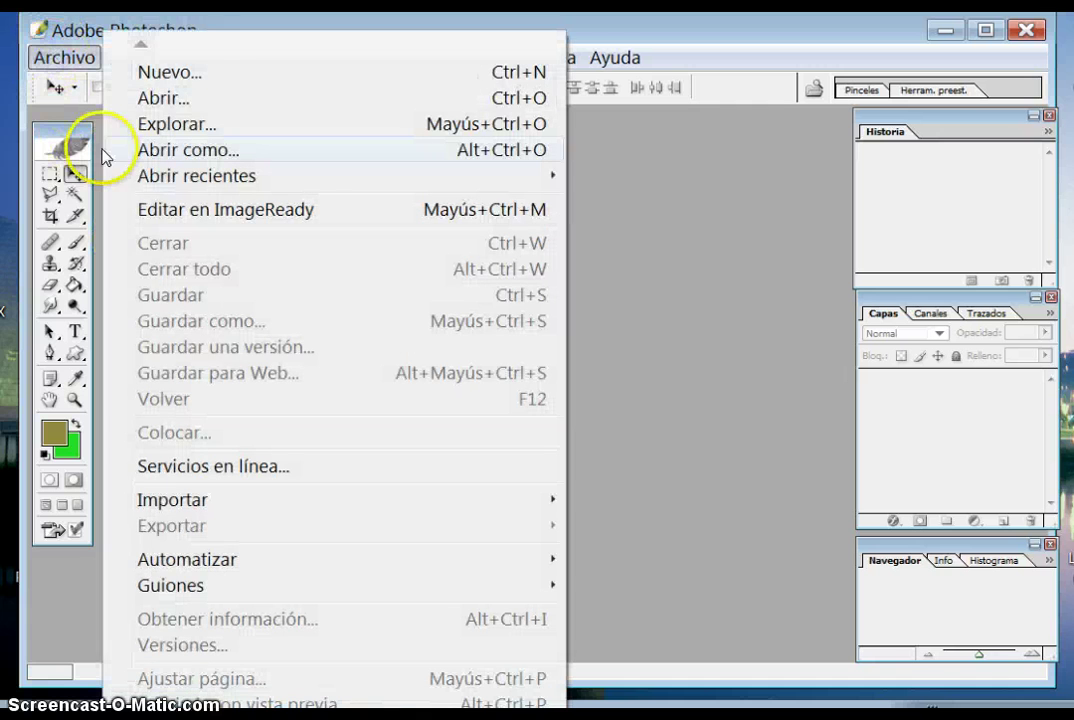
click(150, 73)
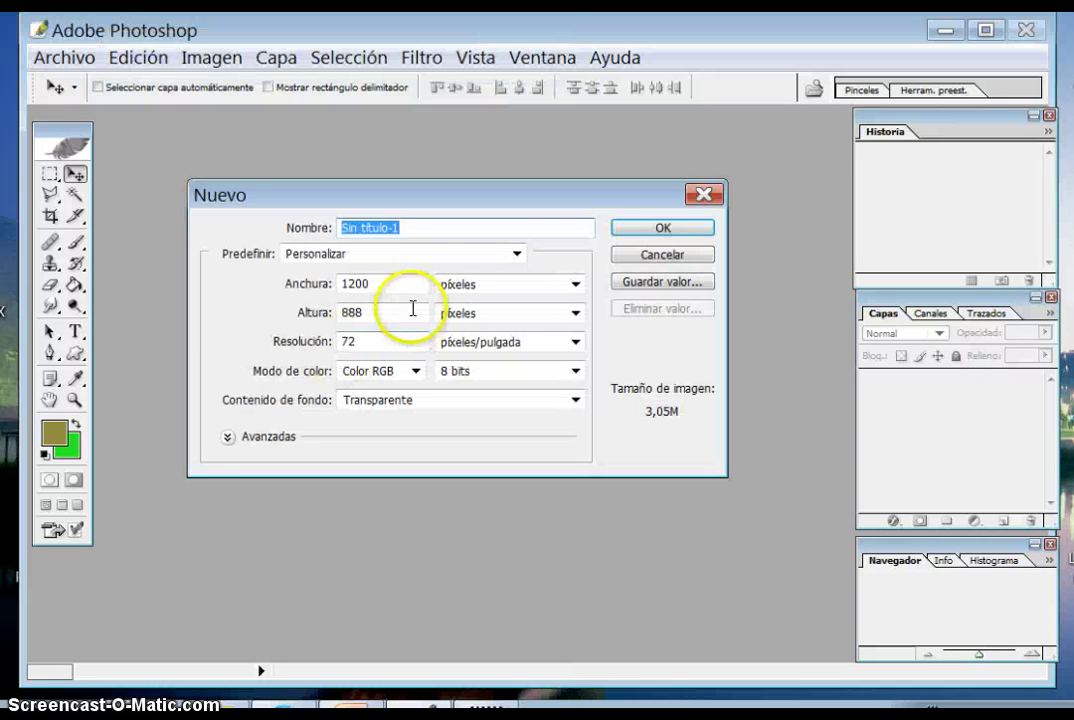
double_click(368, 283)
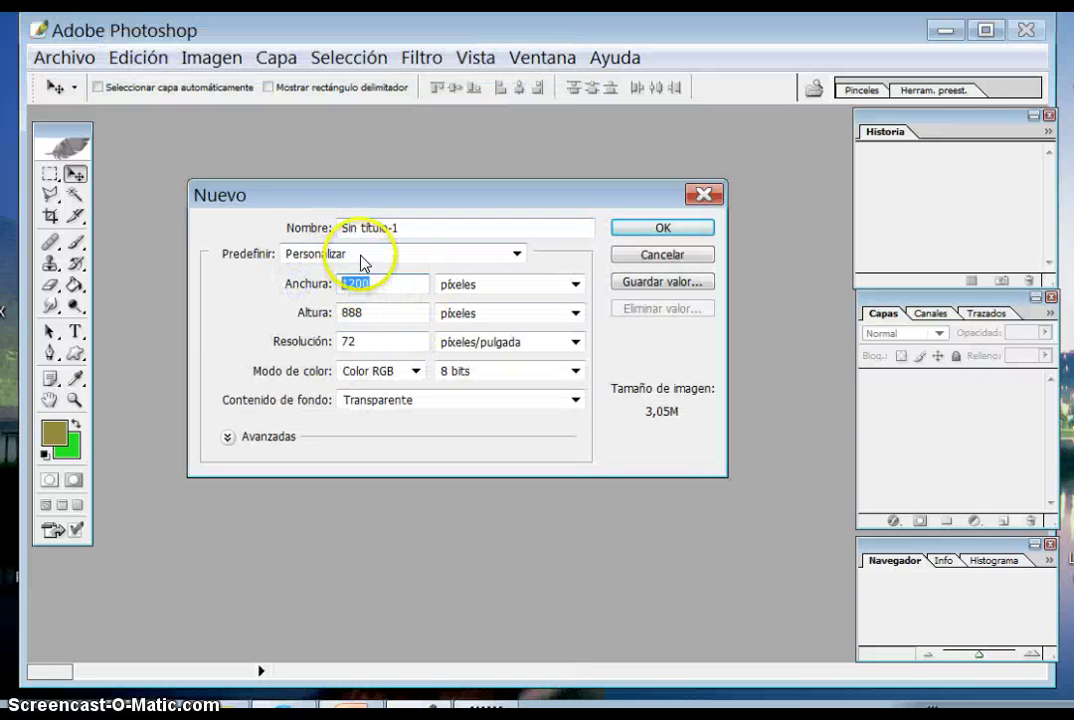
text(5)
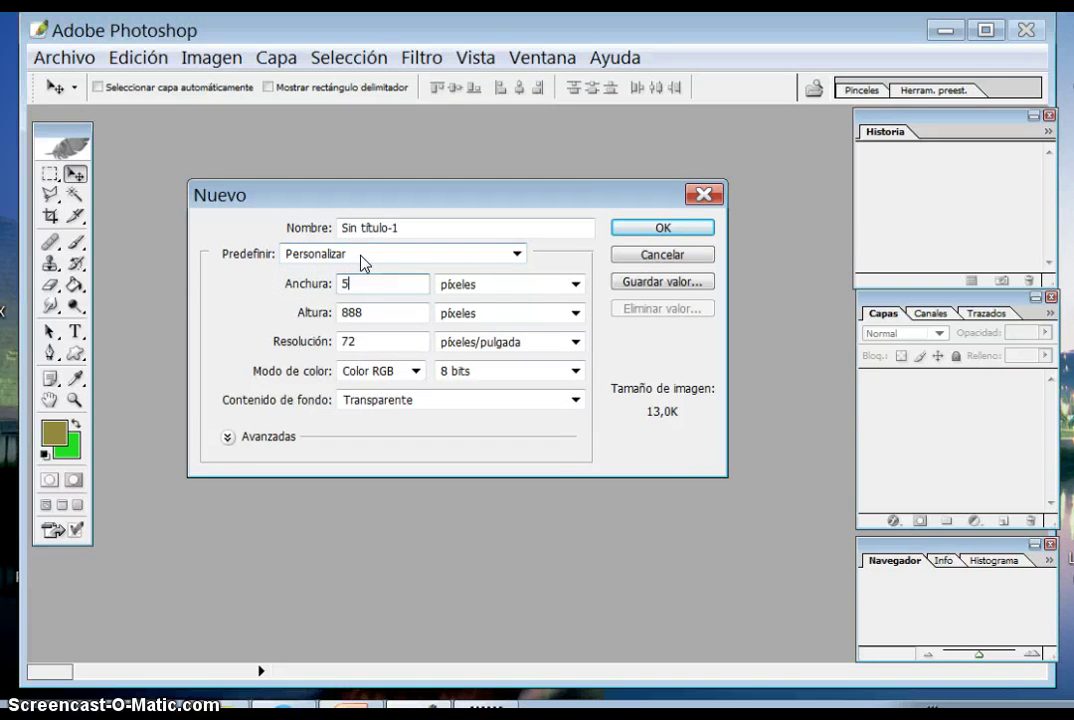
text(00)
double_click(360, 313)
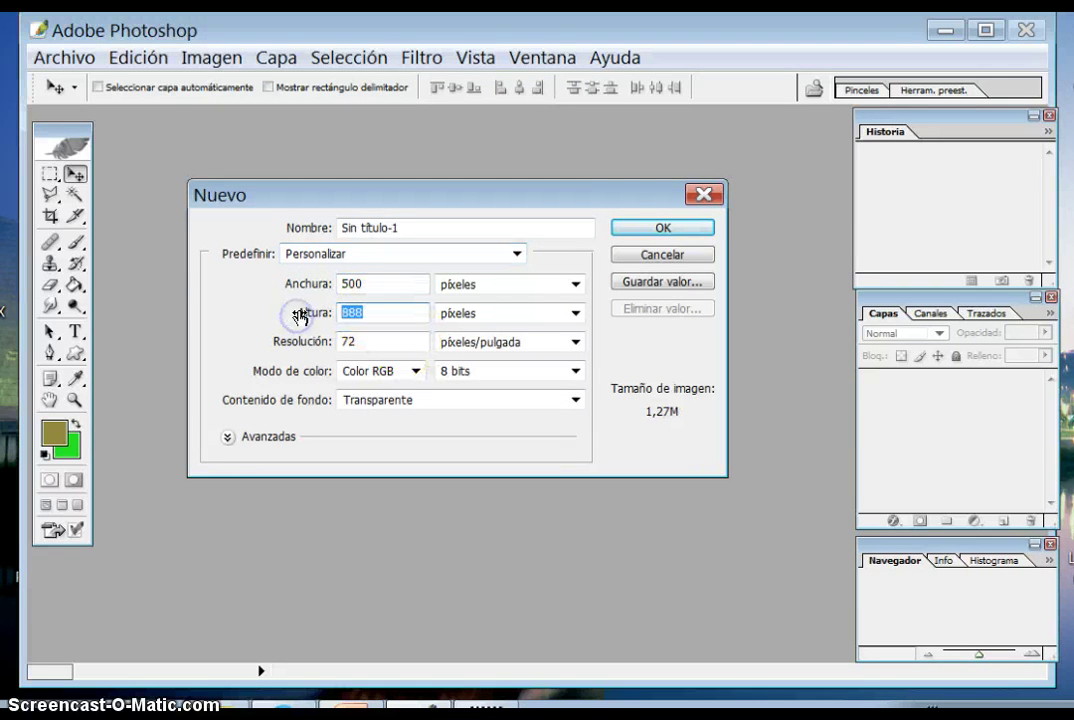
text(500)
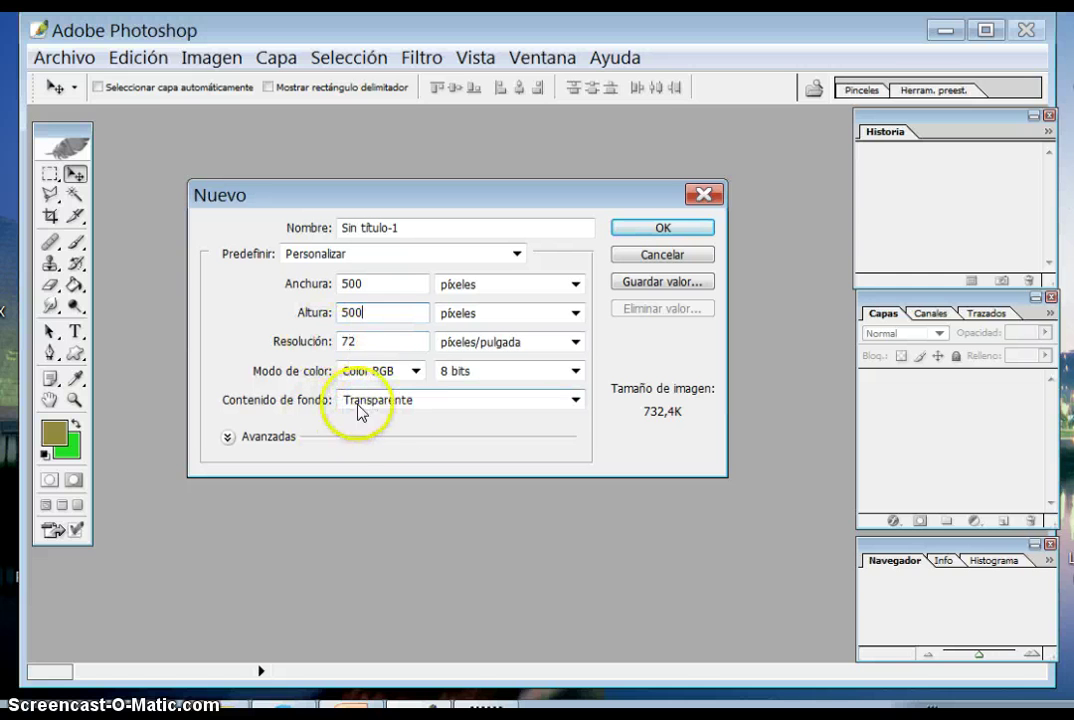
click(687, 233)
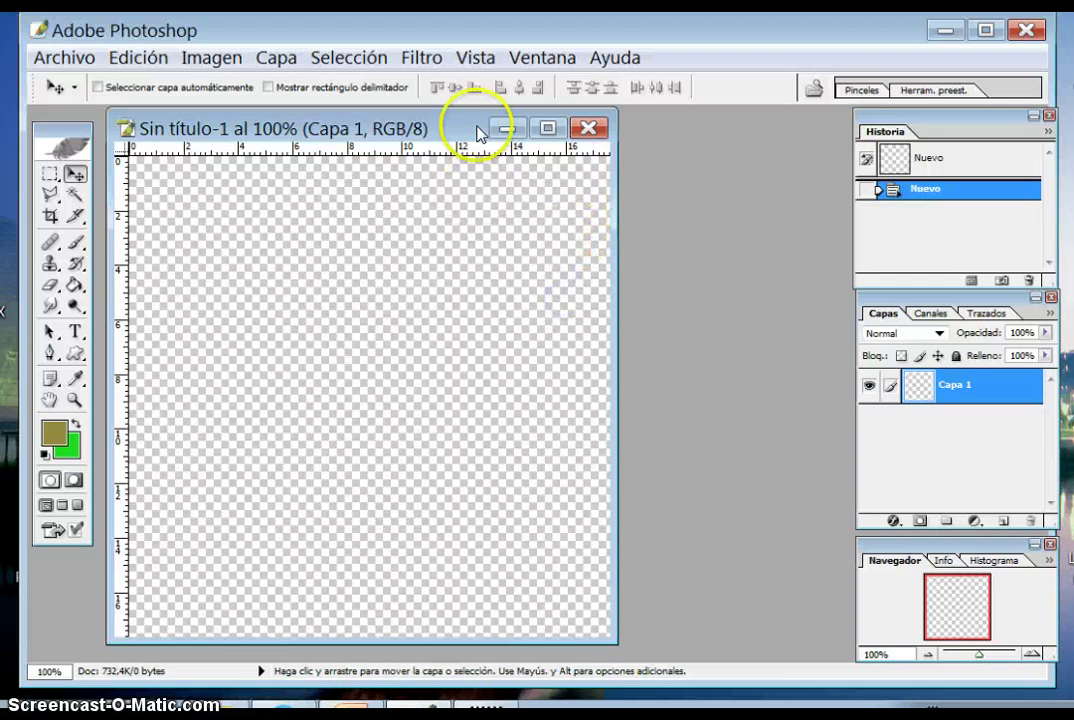
Set the foreground colour to blue 5A9EF2.
drag(474, 130, 522, 138)
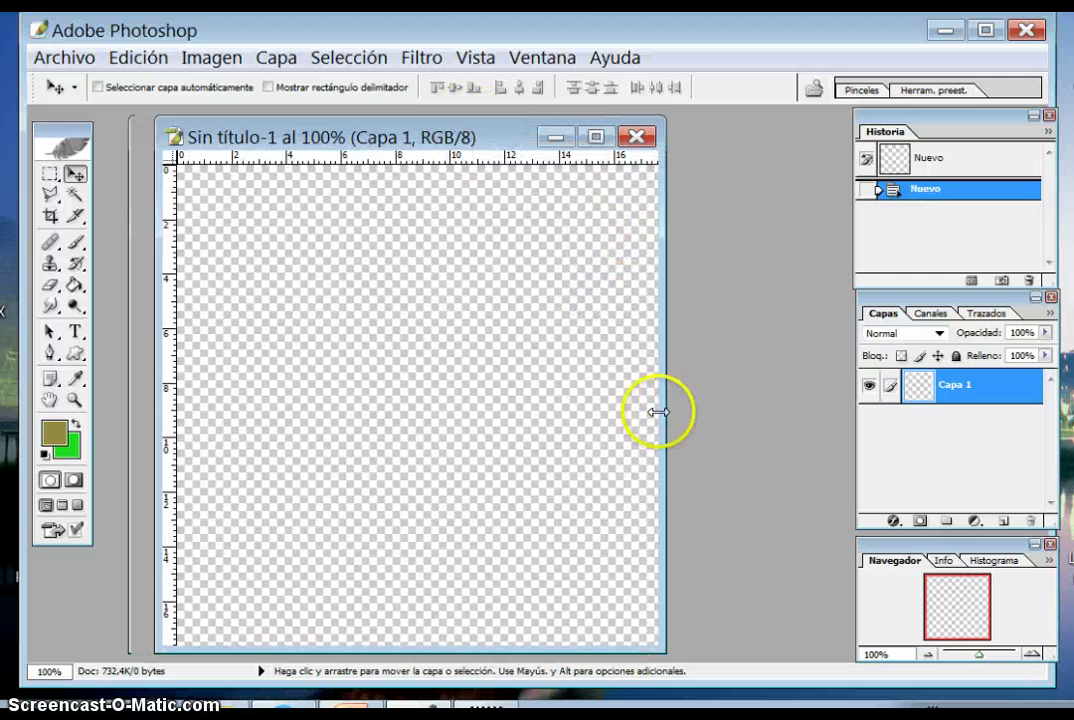
drag(658, 411, 712, 413)
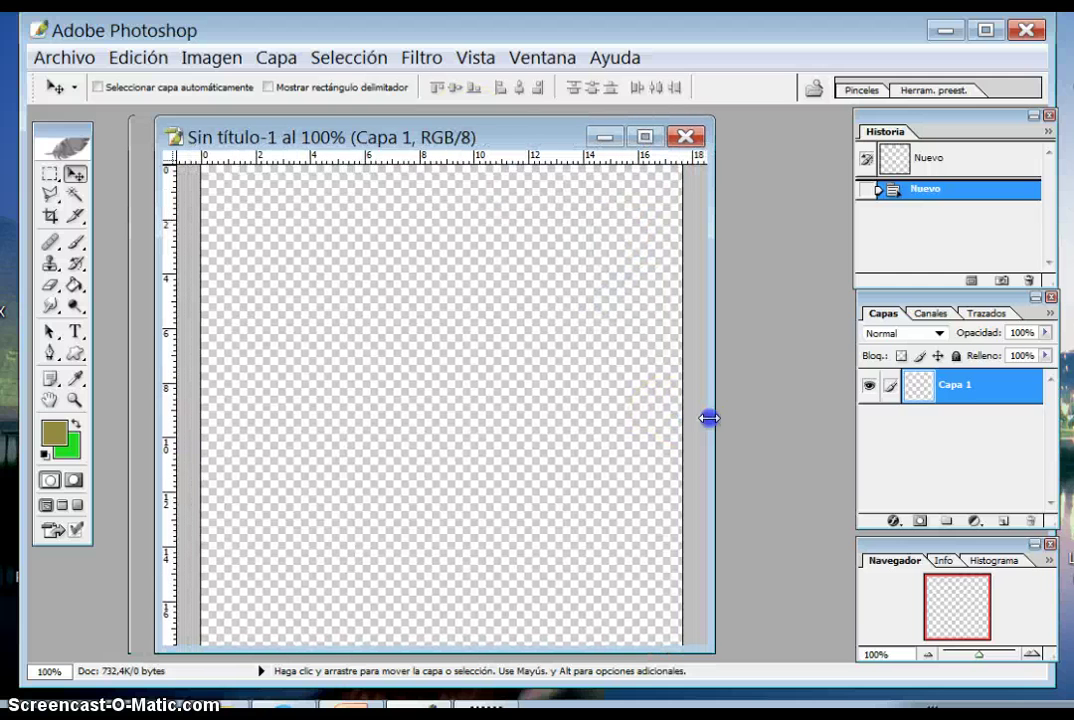
click(50, 440)
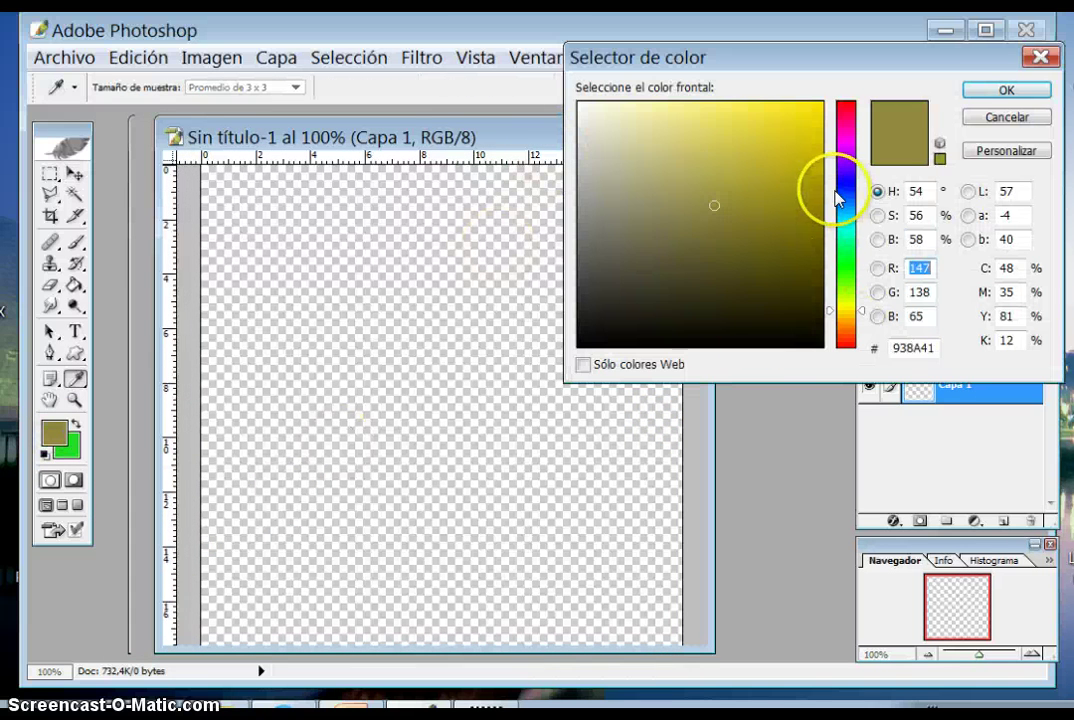
click(840, 200)
click(733, 115)
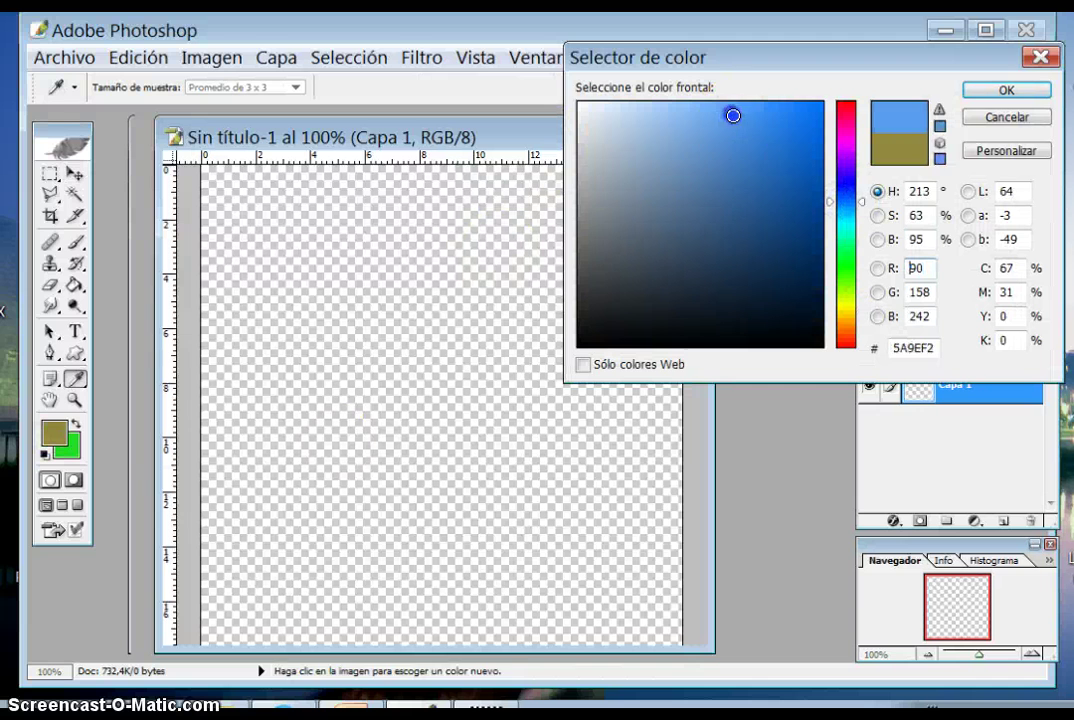
click(1031, 89)
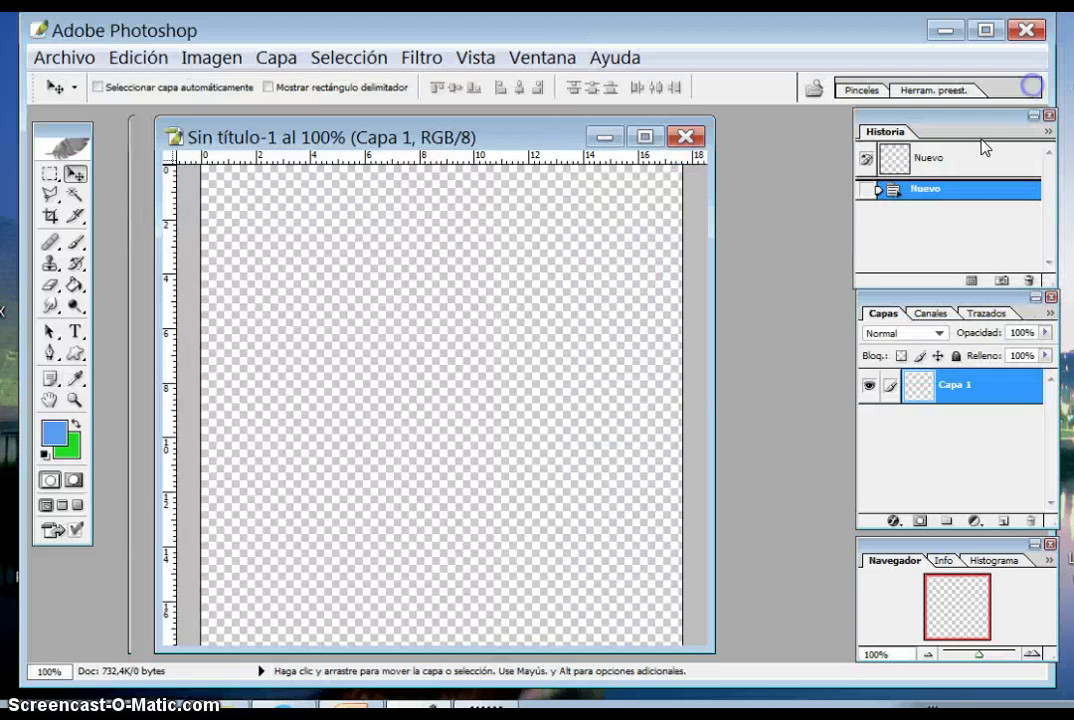
Set the background colour to very light blue DAEBF7.
click(70, 450)
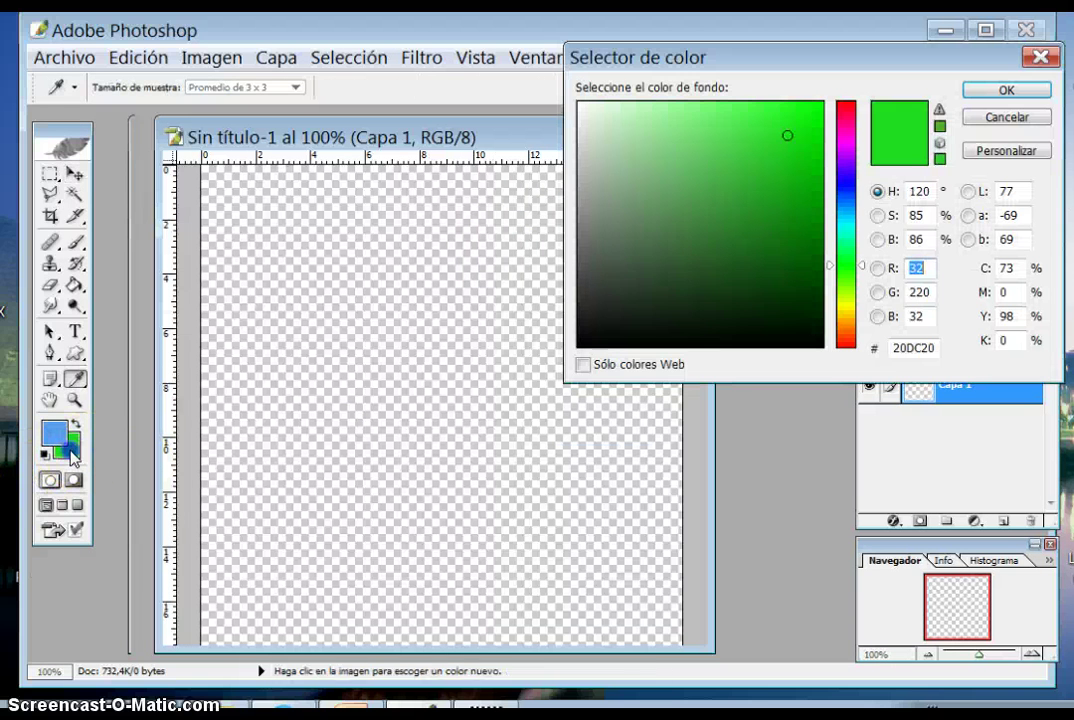
click(845, 207)
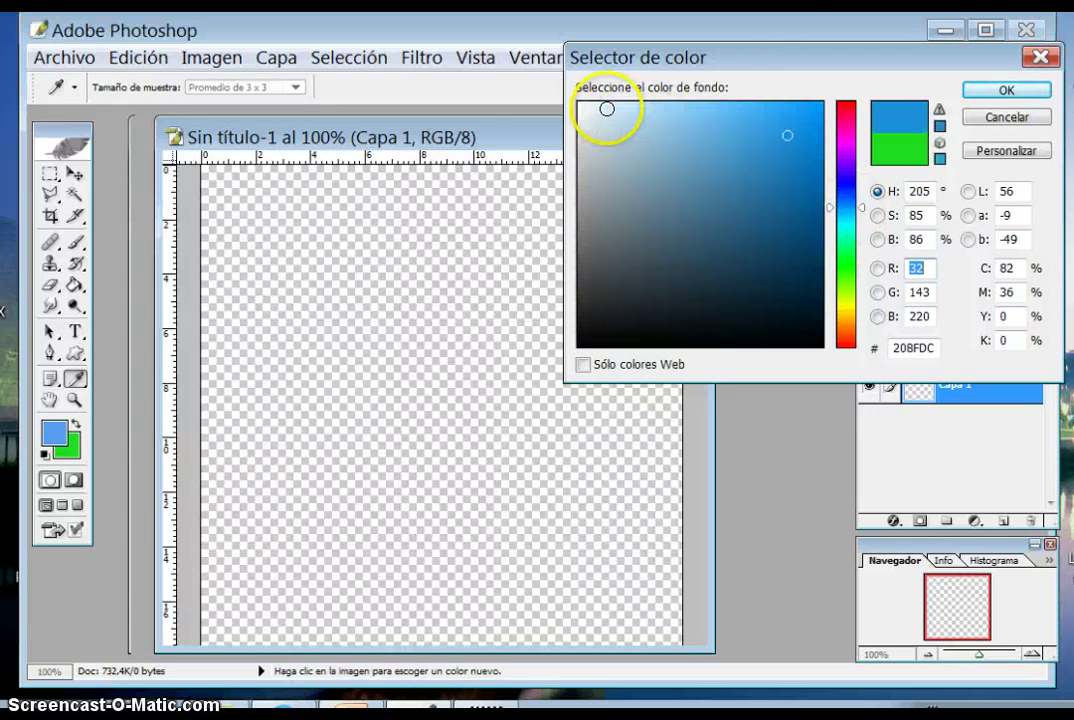
click(607, 108)
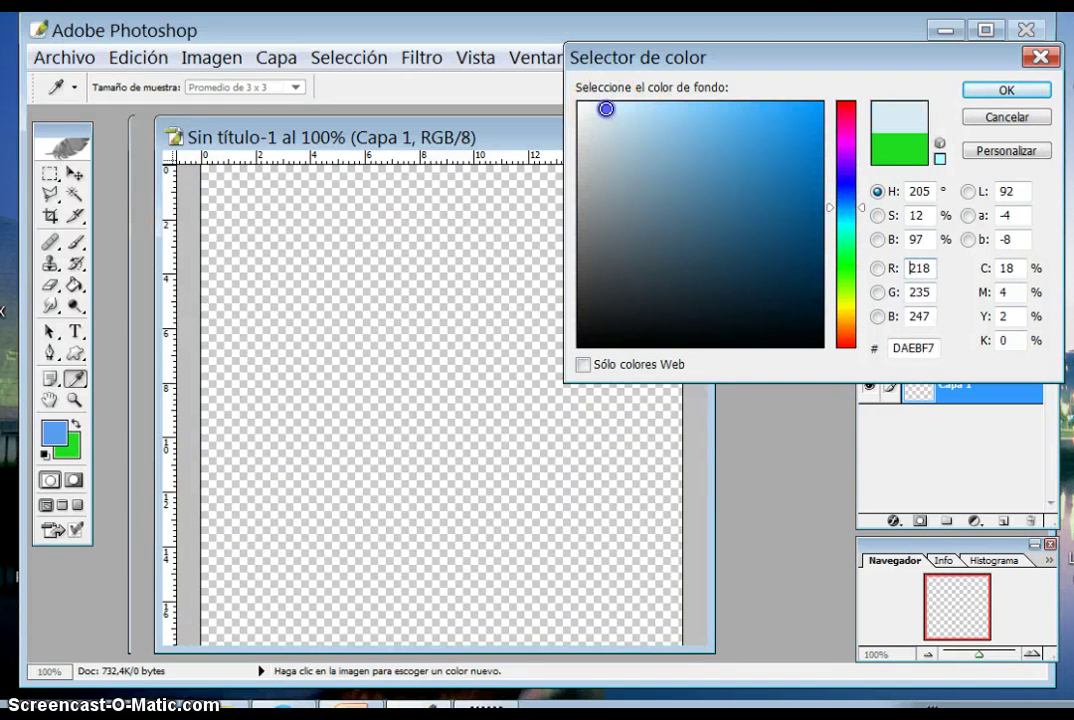
click(1037, 90)
key(v)
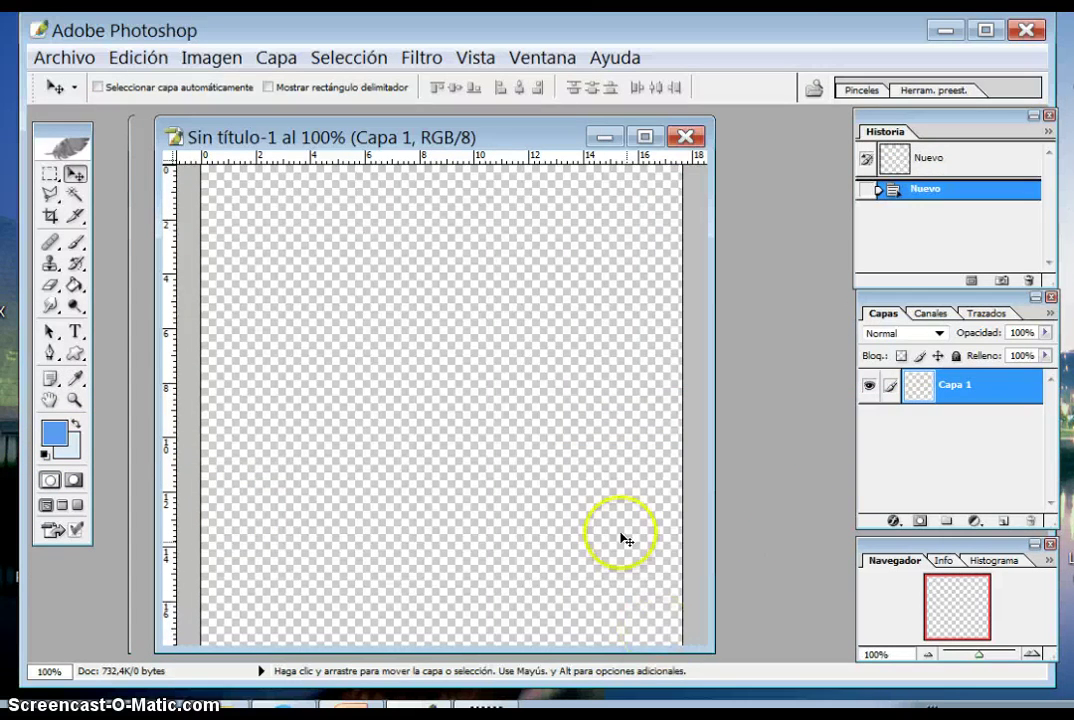
Render Nubes clouds on Capa 1 and reapply them with Ctrl+F for a new pattern.
click(420, 60)
mouse_move(465, 413)
mouse_move(473, 387)
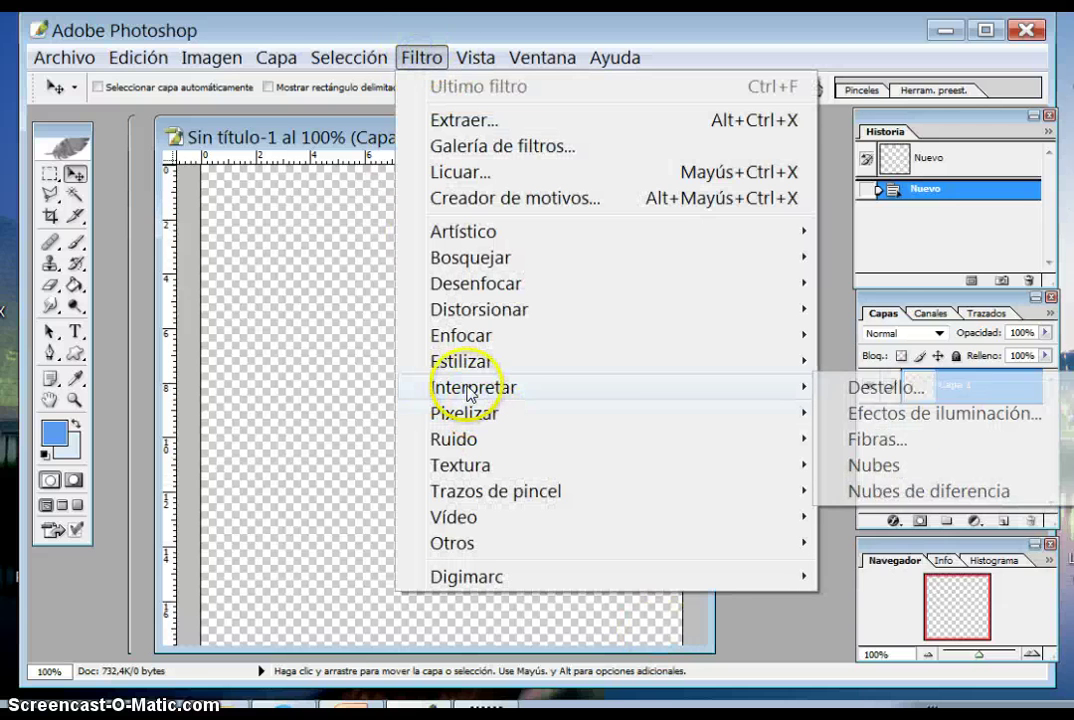
click(911, 467)
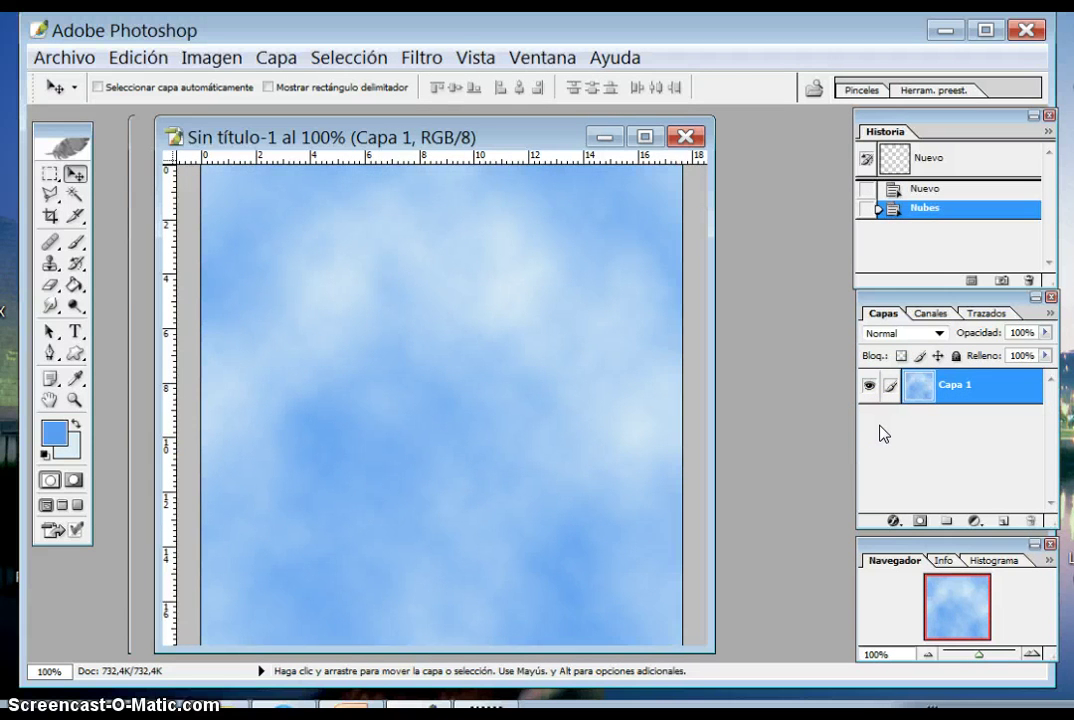
key(ctrl+f)
key(ctrl+f)
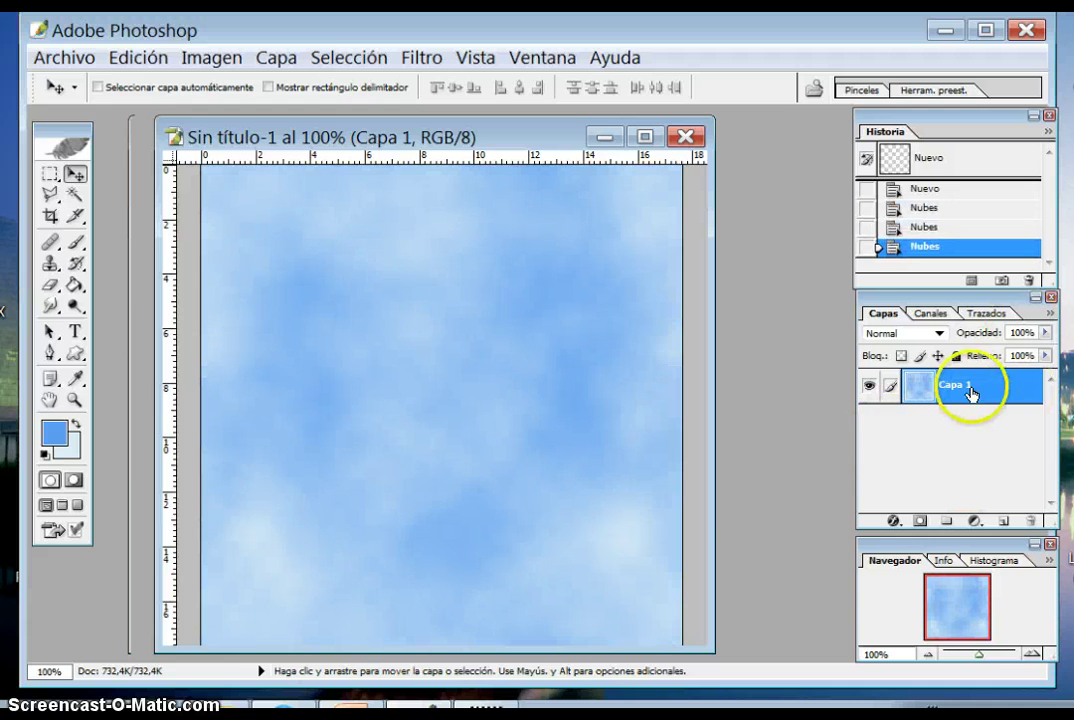
Add a new layer and make a circular elliptical selection near the canvas centre.
click(1002, 522)
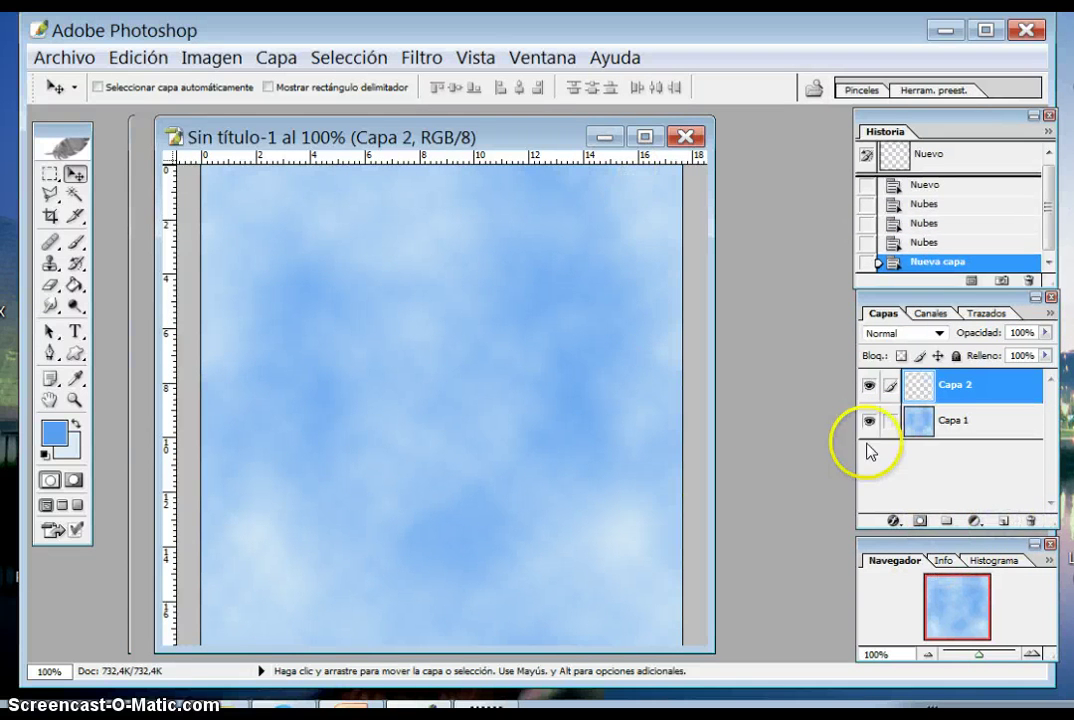
click(56, 184)
click(90, 192)
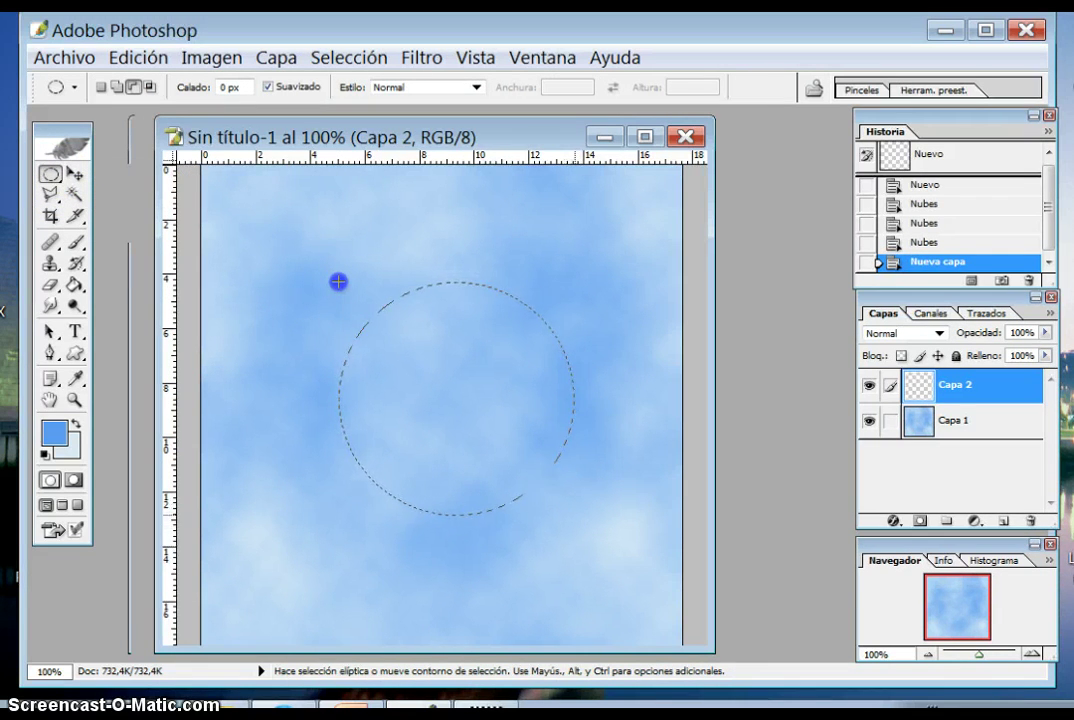
drag(338, 282, 338, 282)
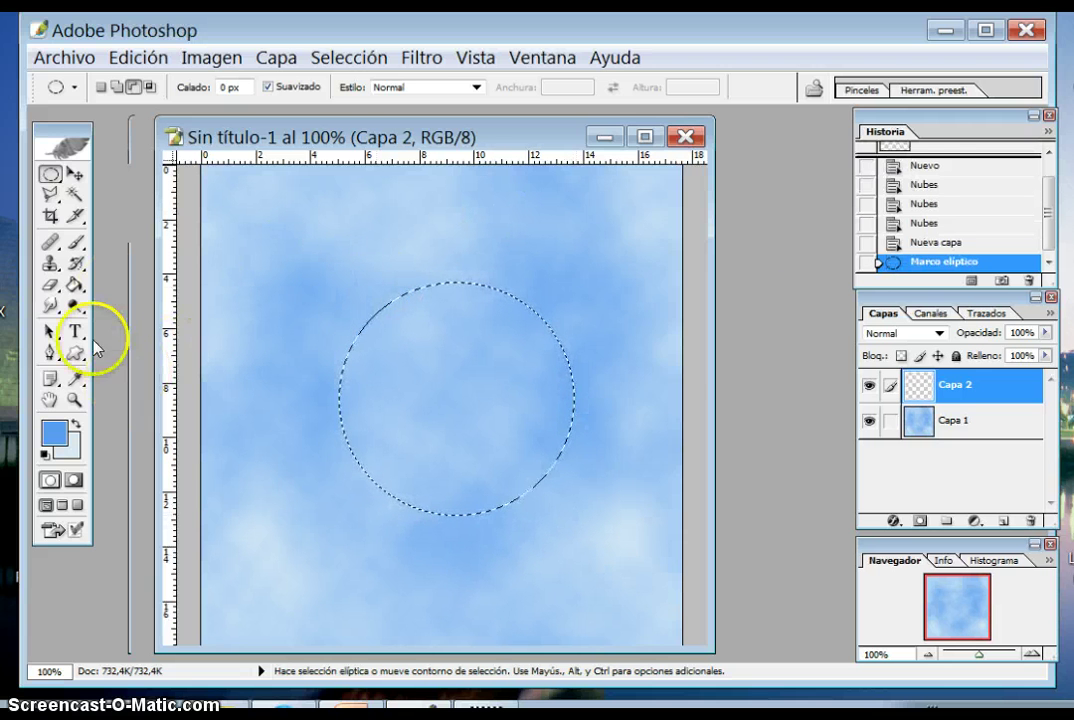
Fill the circular selection with near-black 0D0D0D using the Paint Bucket.
click(54, 433)
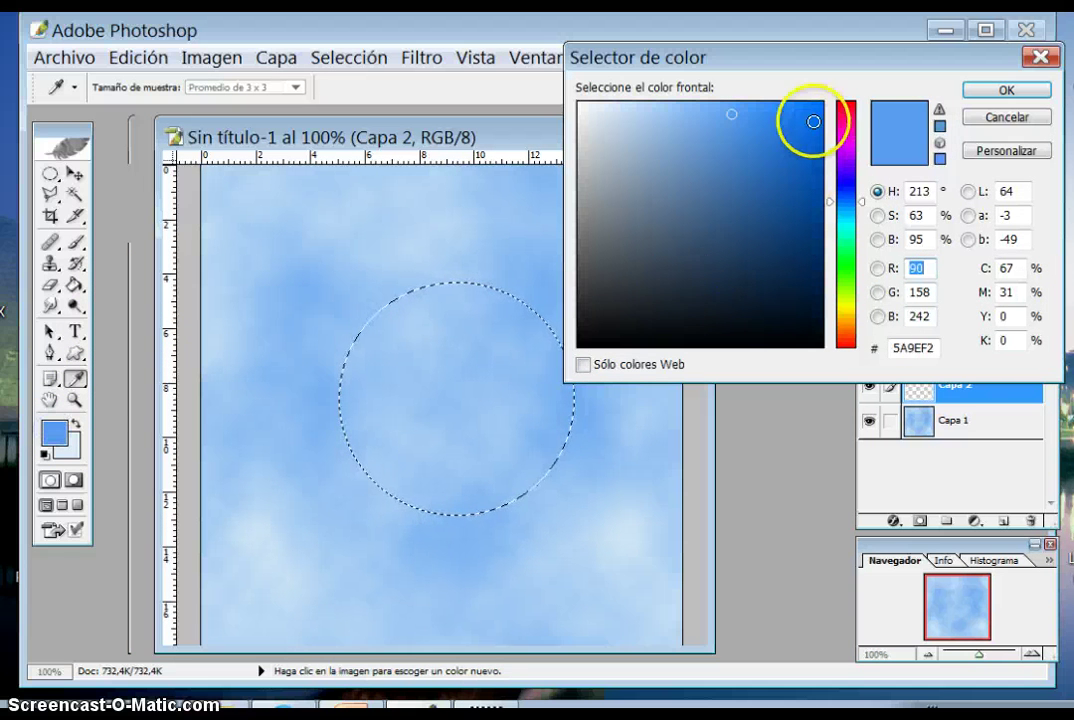
click(586, 334)
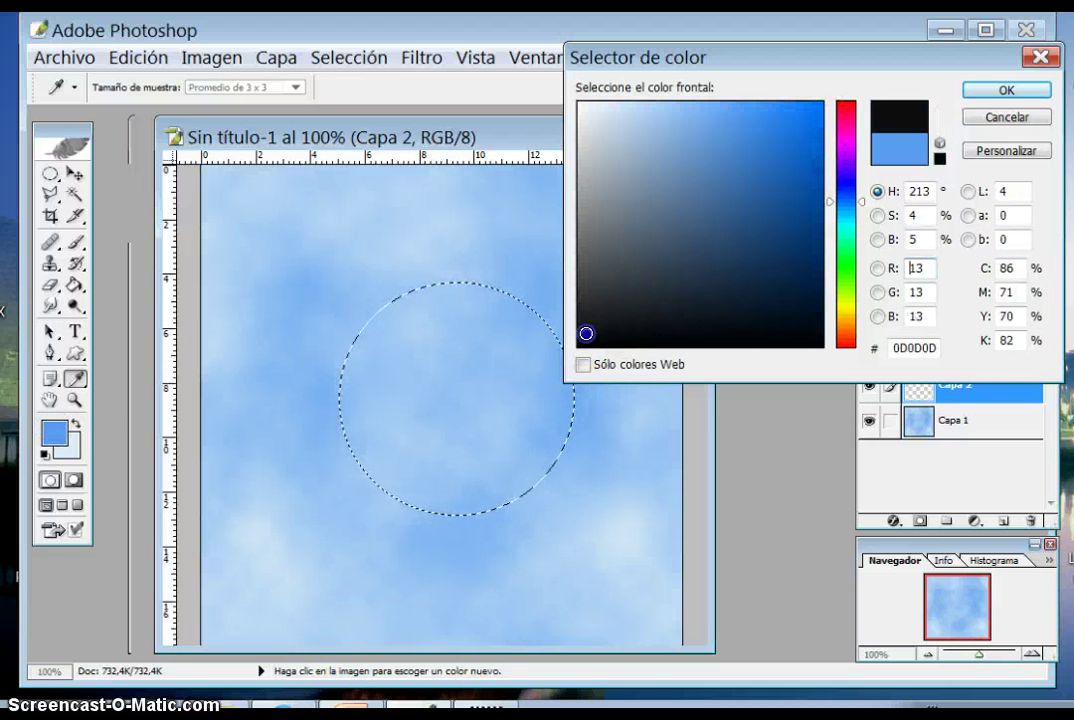
click(1000, 90)
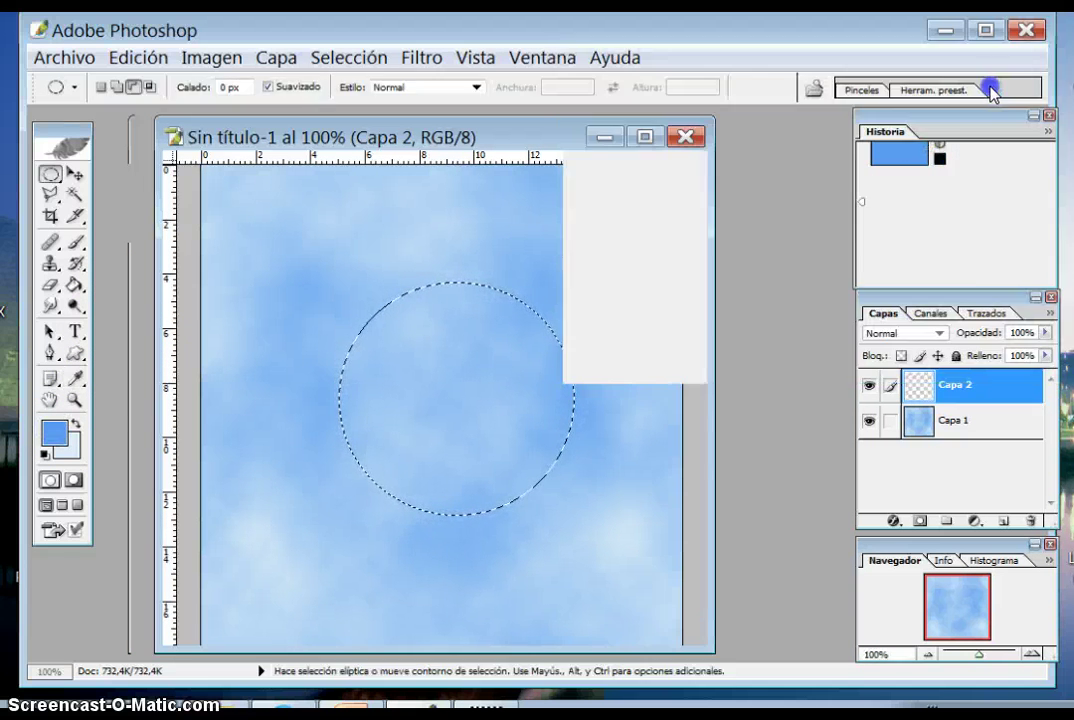
click(75, 285)
click(408, 326)
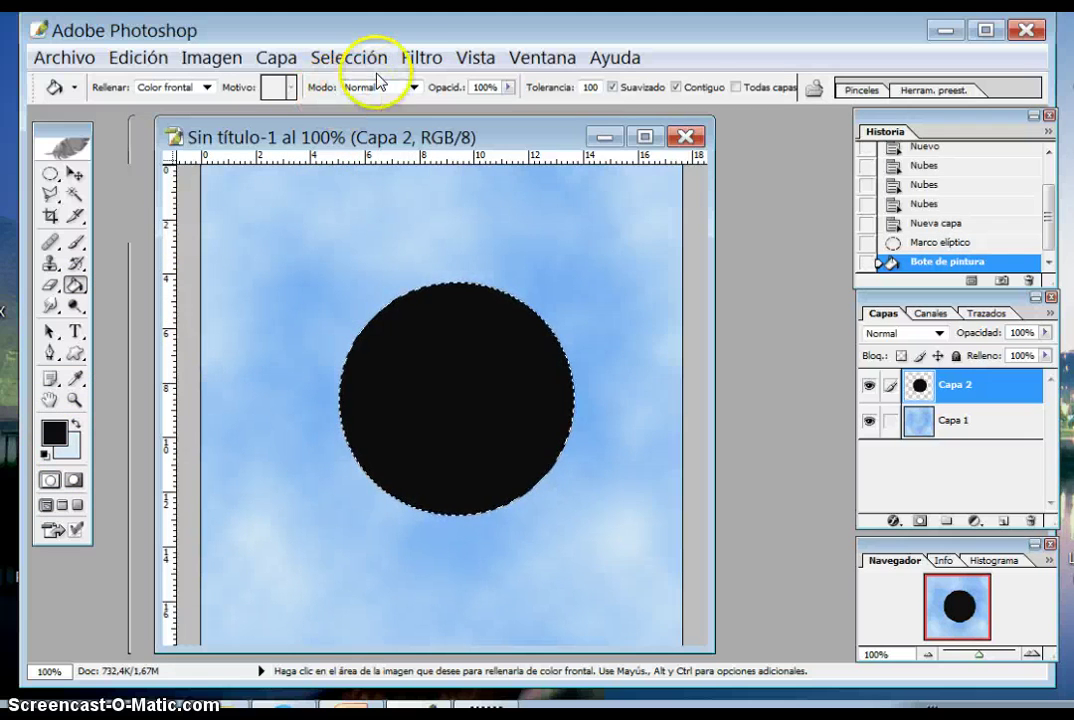
Apply Nubes de diferencia to the circle, reapplying it several times for a dark texture.
click(421, 57)
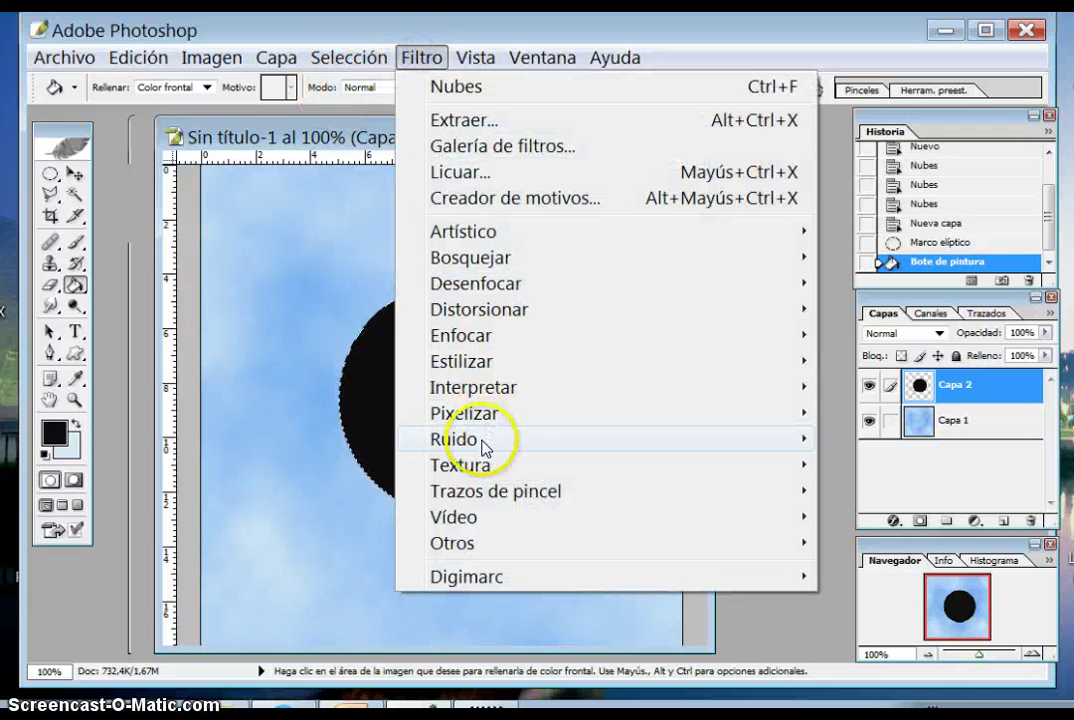
mouse_move(473, 387)
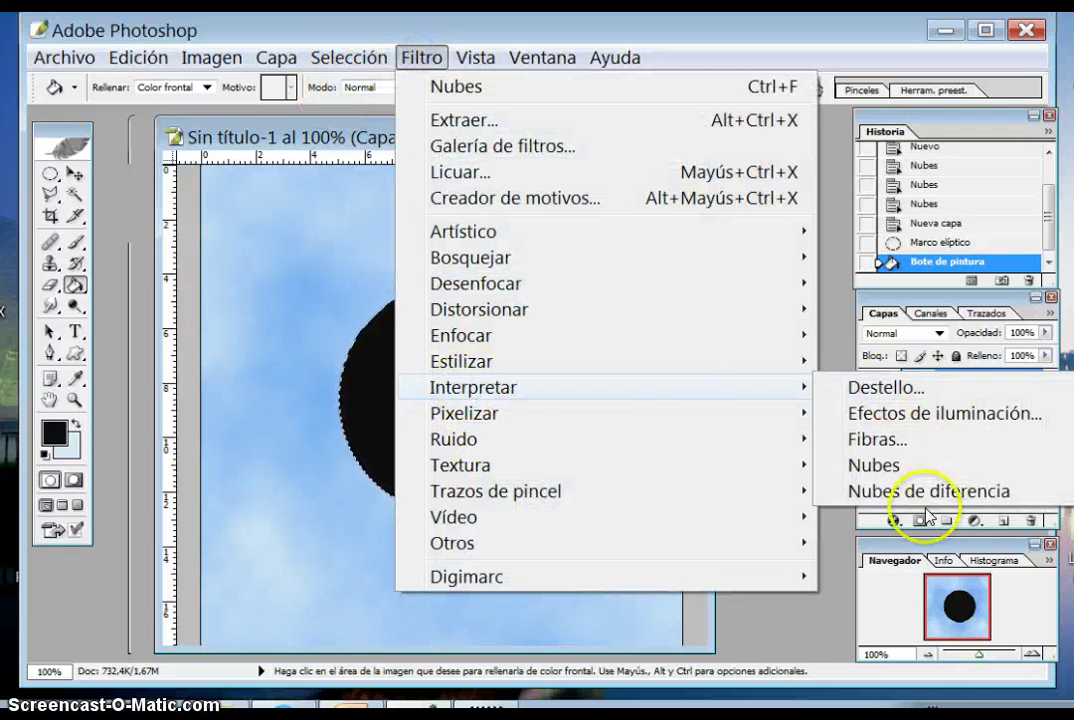
click(885, 491)
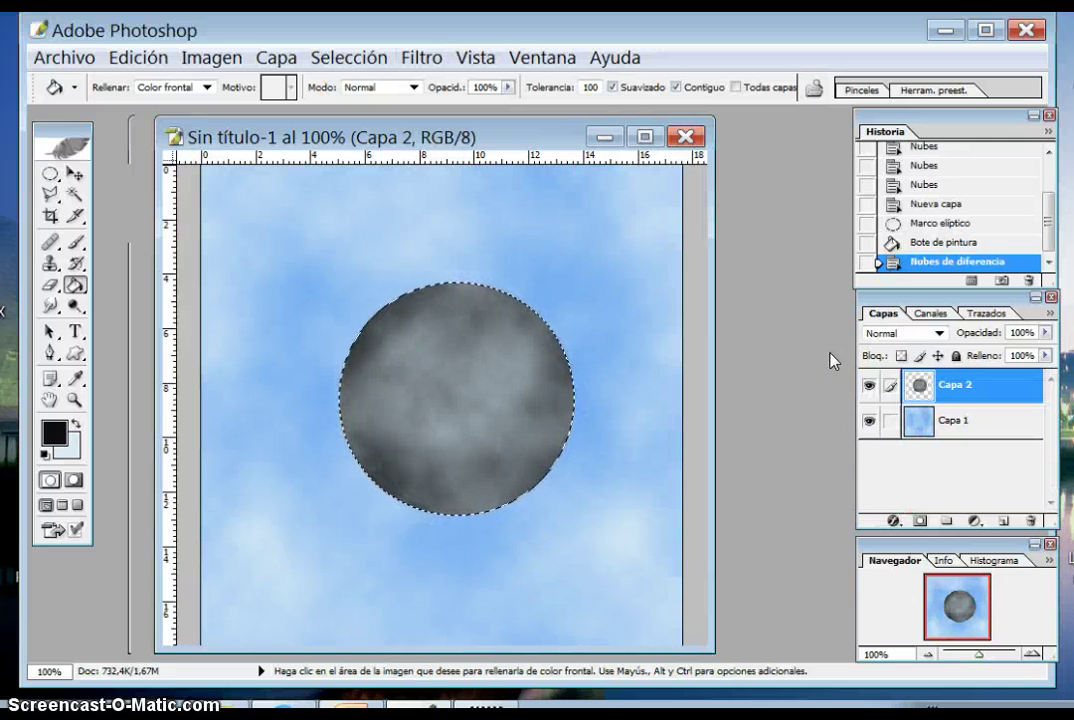
key(ctrl+f)
key(ctrl+f)
key(ctrl+f)
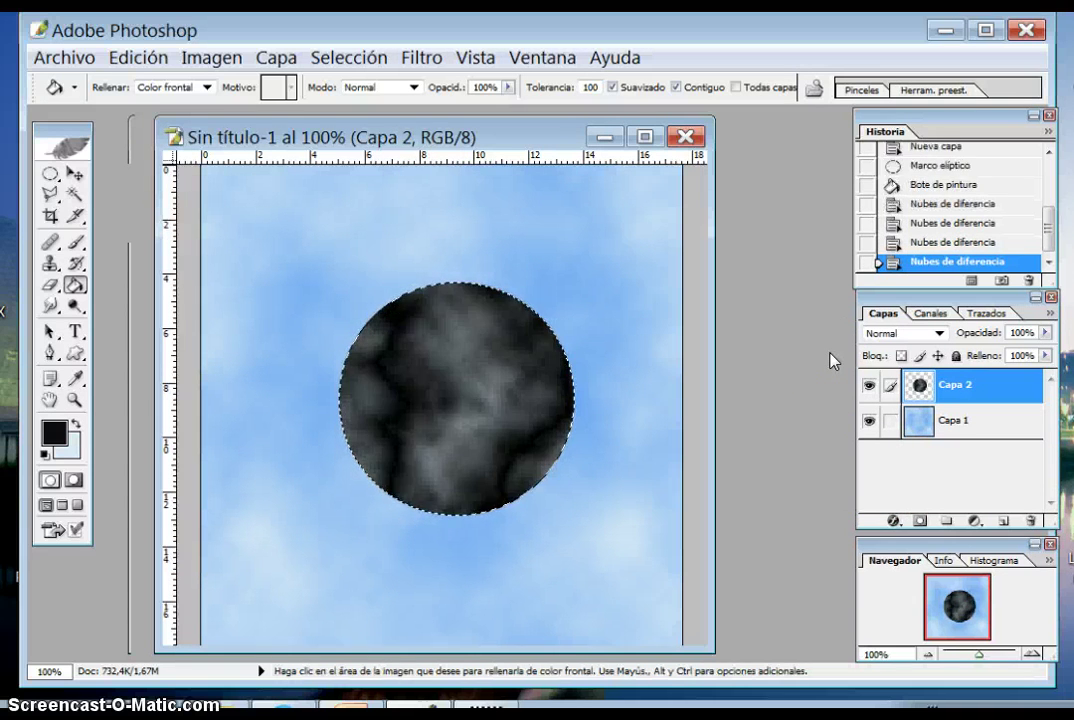
key(ctrl+f)
key(ctrl+f)
key(ctrl+f)
key(ctrl+f)
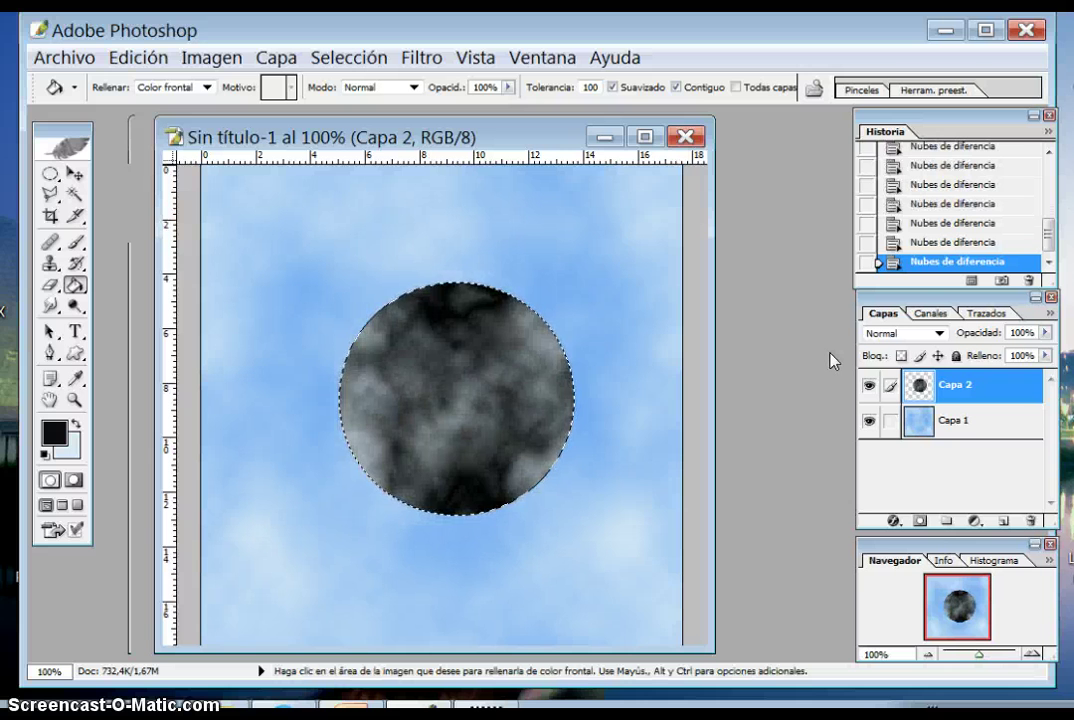
key(ctrl+f)
key(ctrl+f)
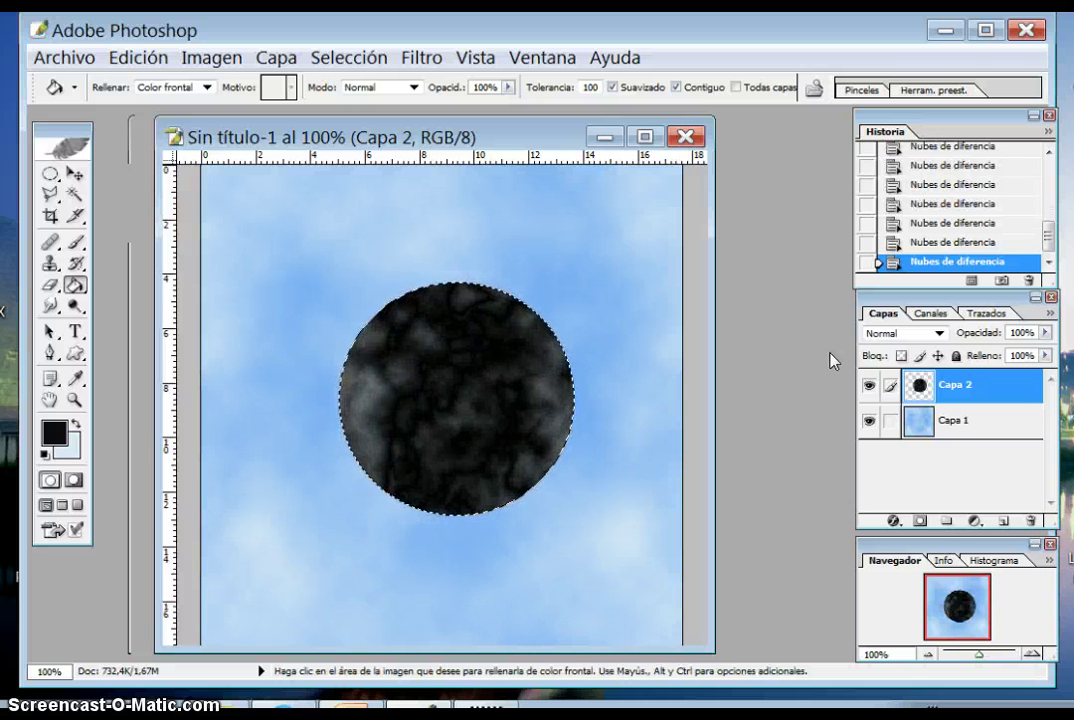
key(ctrl+f)
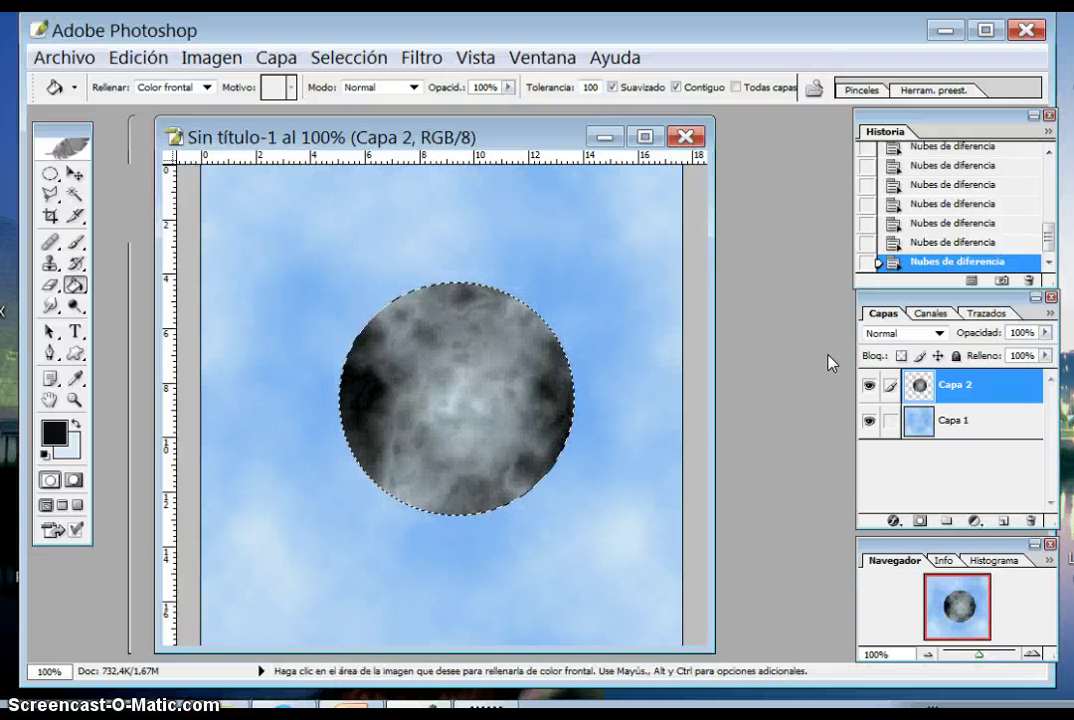
key(ctrl+f)
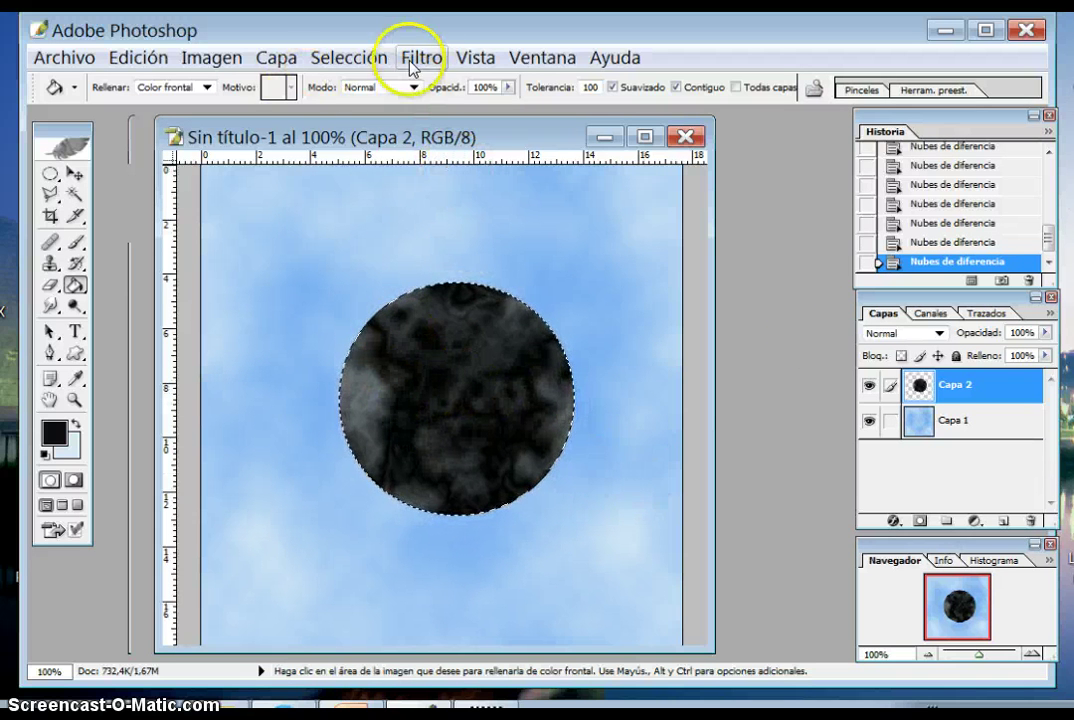
Deselect the circle and hide the Capa 1 sky layer.
click(345, 57)
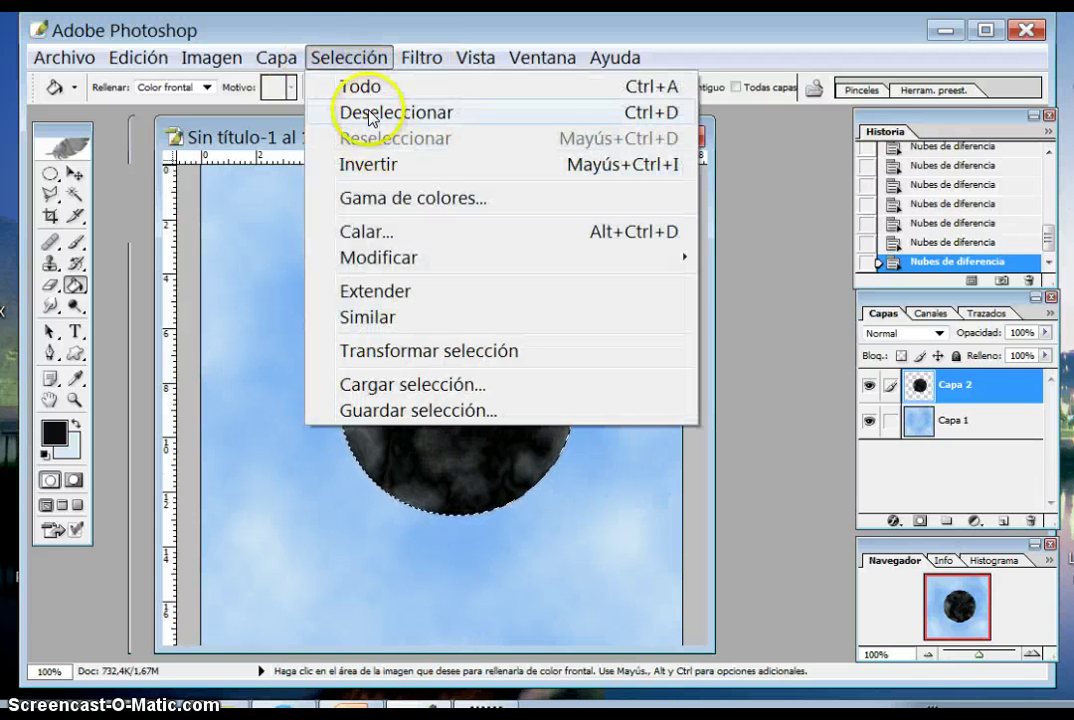
click(363, 114)
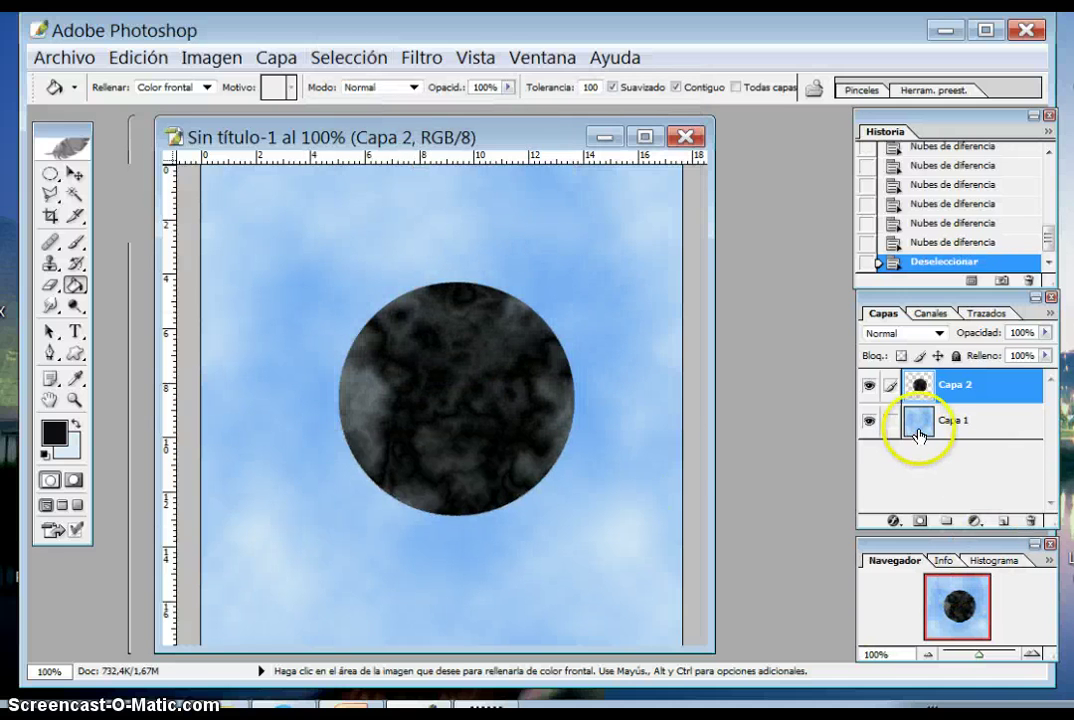
click(868, 424)
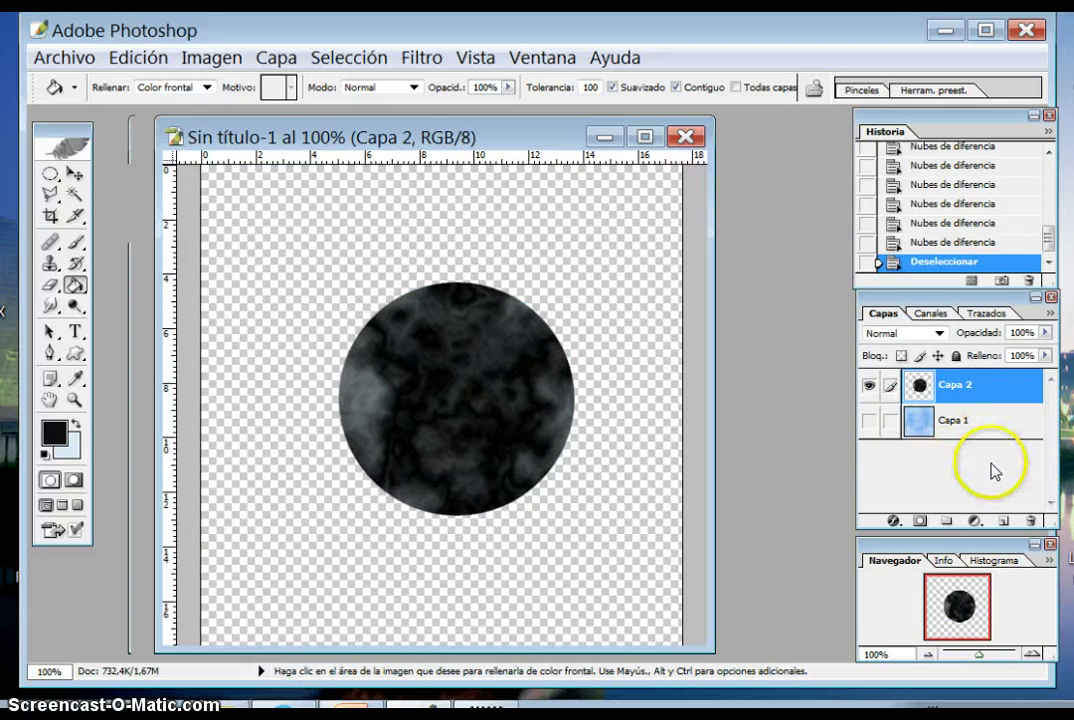
Give Capa 2 a Sombra interior with angle -118°, distance 31 px and 17% choke.
double_click(1006, 388)
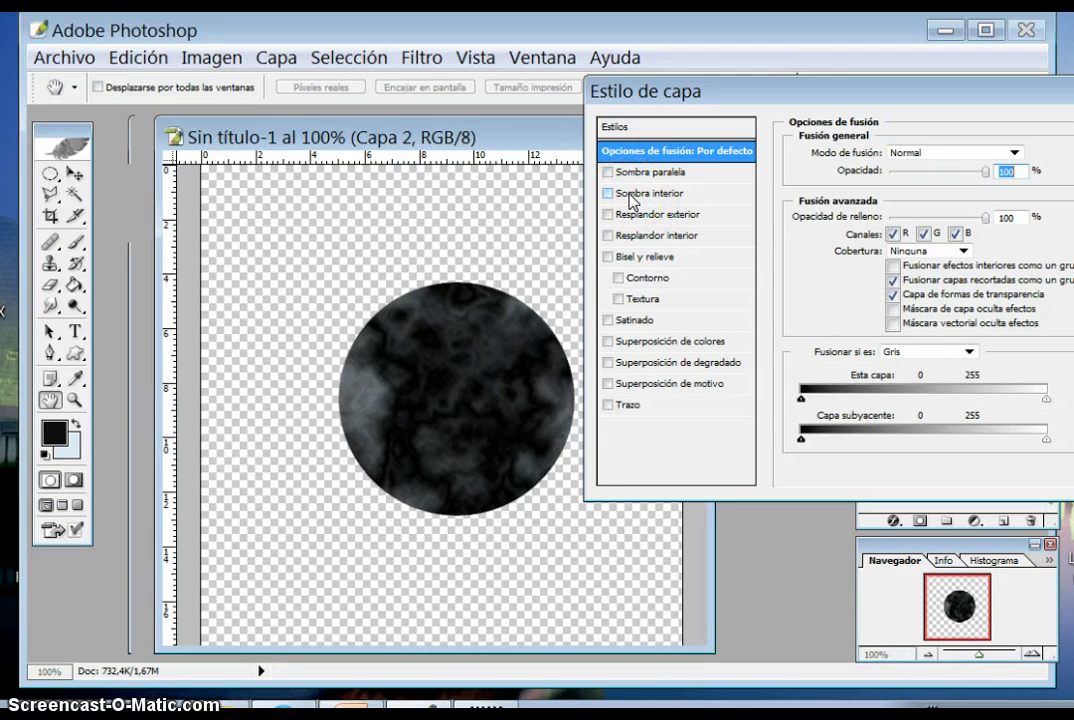
click(632, 195)
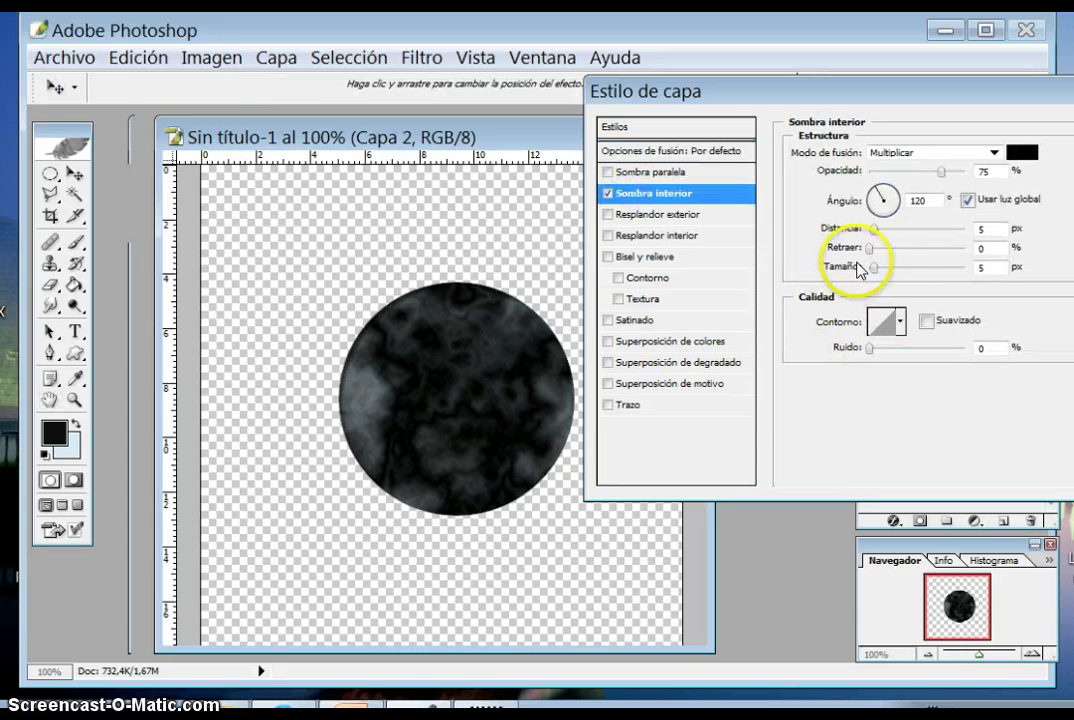
drag(876, 236, 877, 237)
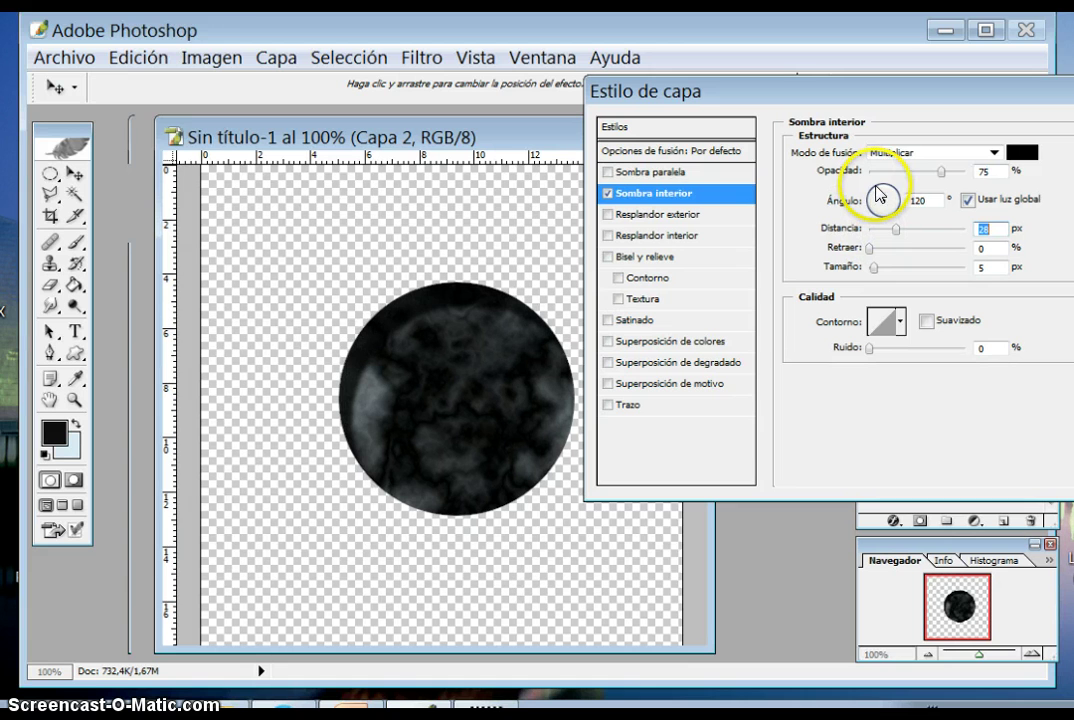
click(879, 195)
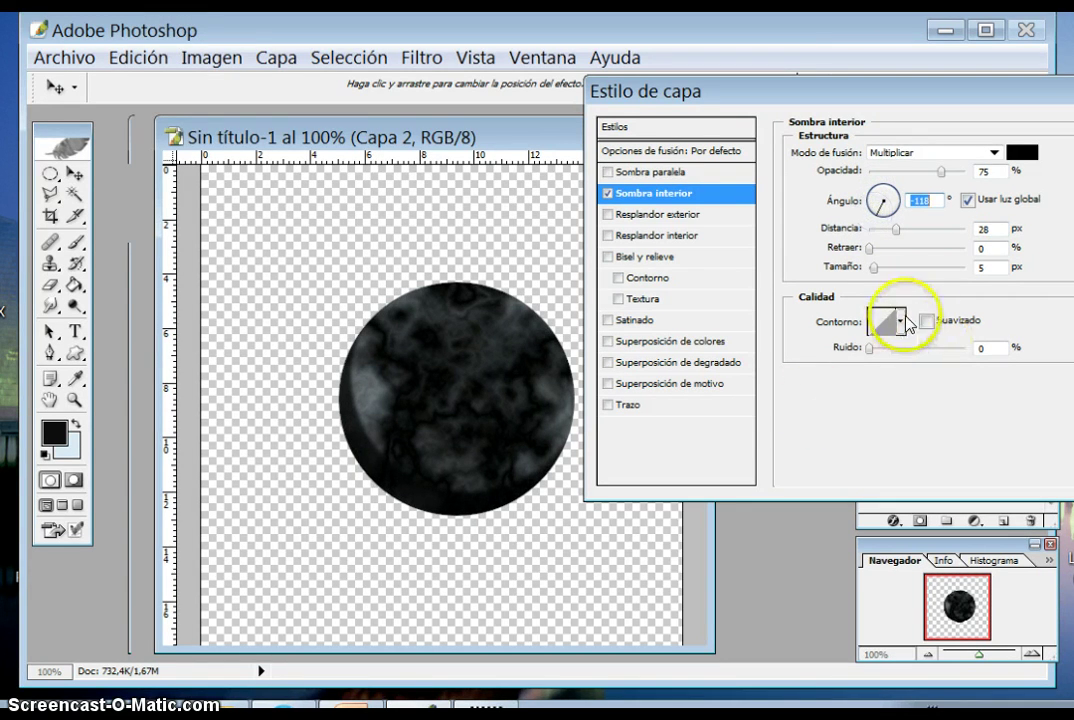
click(897, 231)
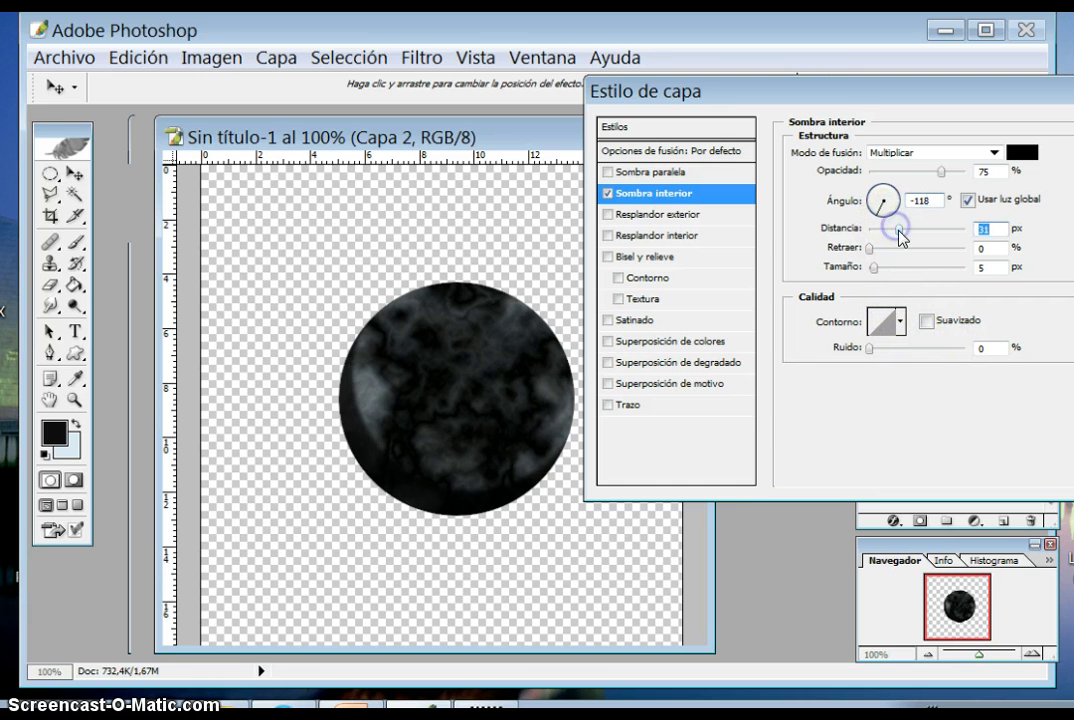
click(868, 249)
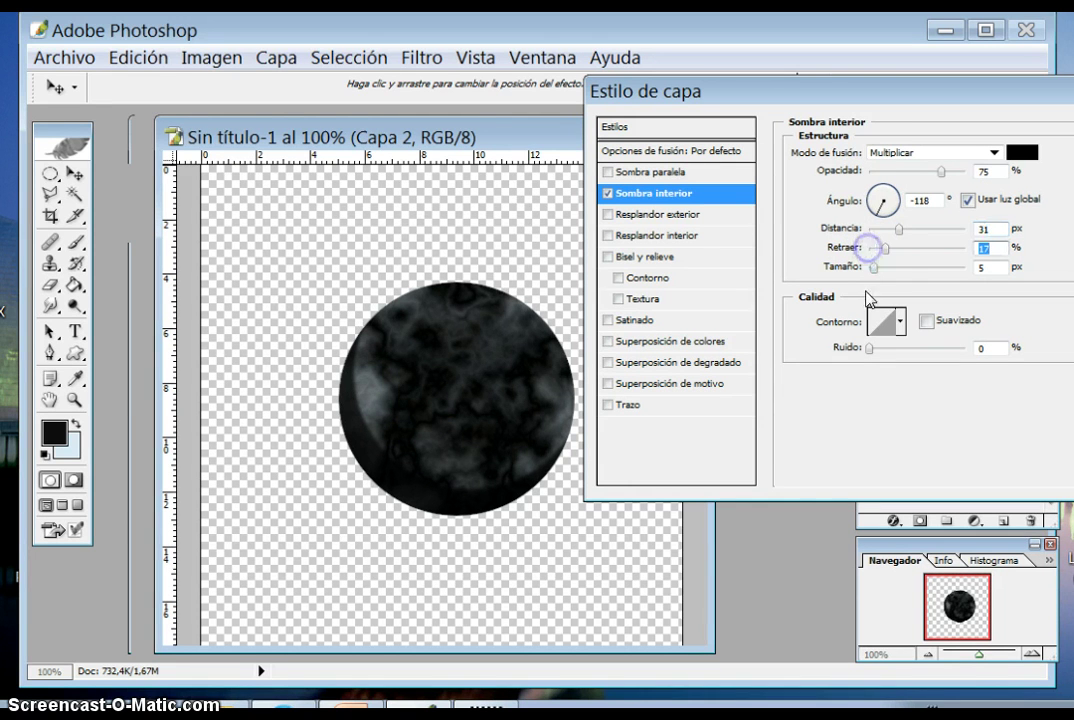
text(100)
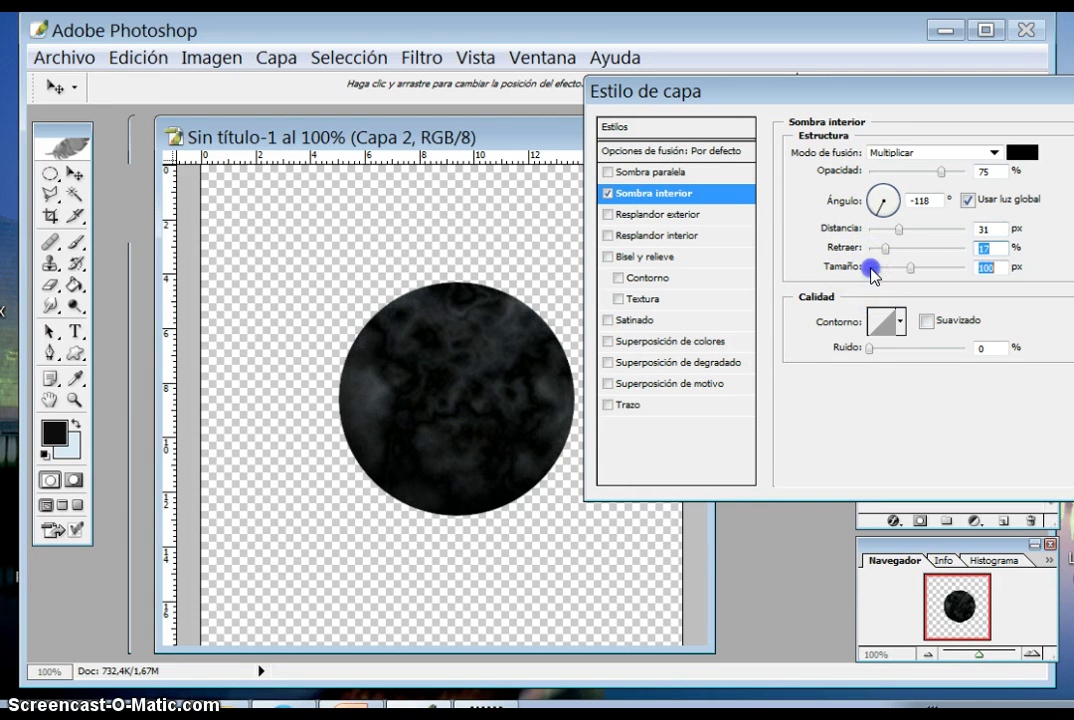
click(871, 270)
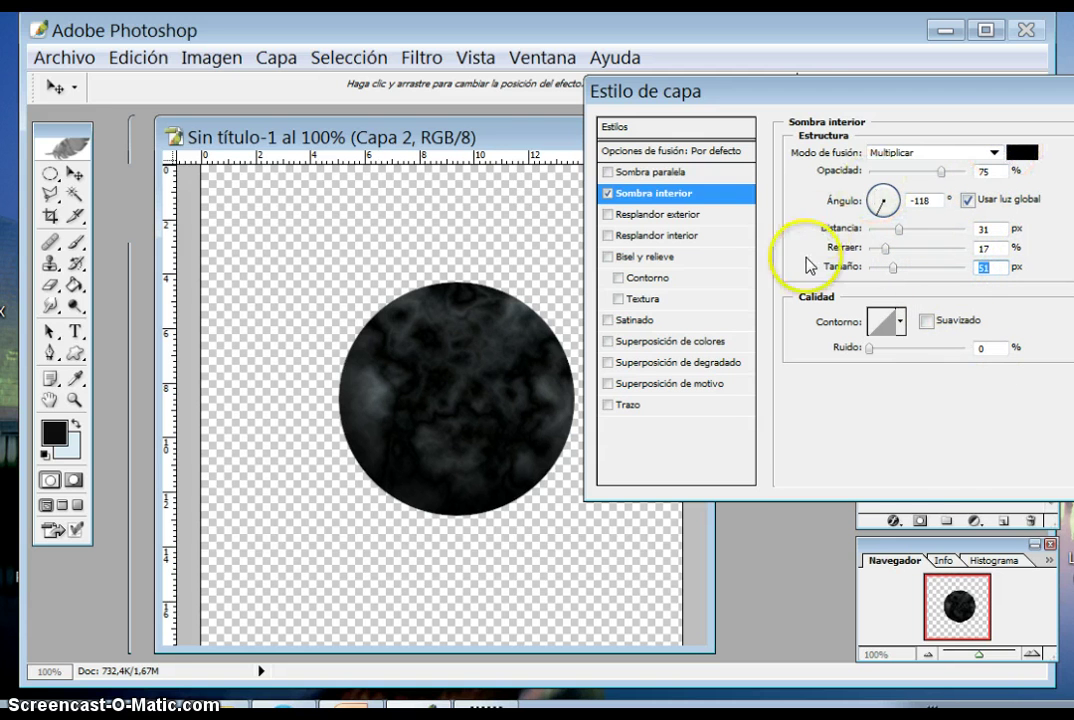
Add a Resplandor interior with 13% choke and 40 px size, then apply the style.
click(607, 236)
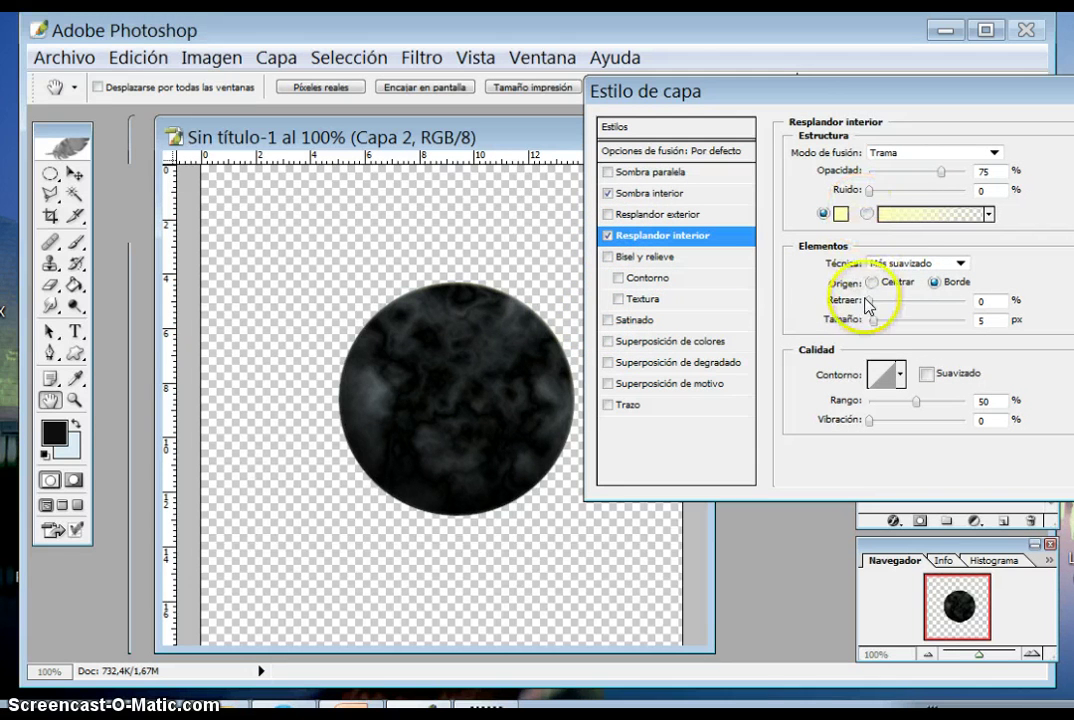
click(870, 301)
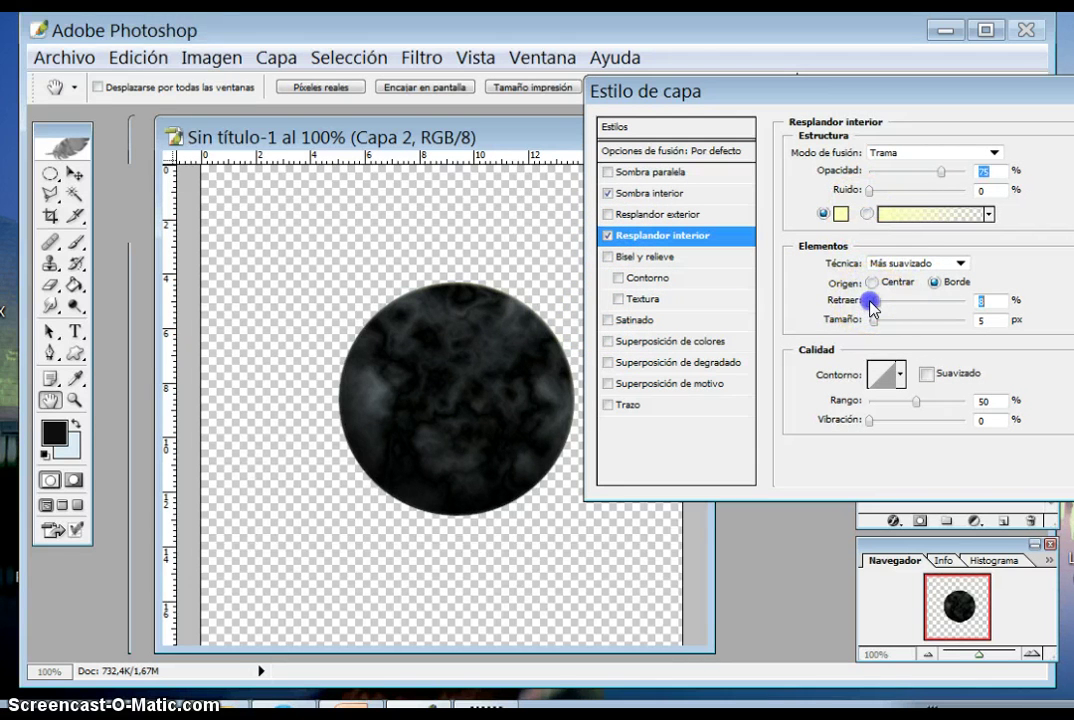
text(26)
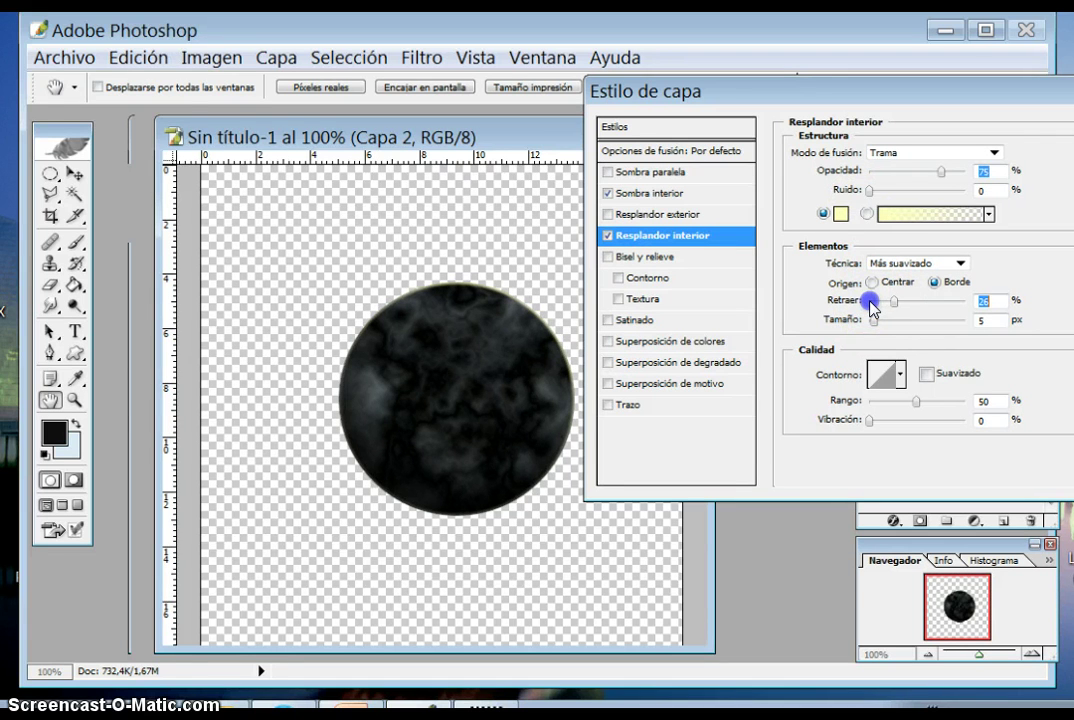
key(shift+Down)
text(51)
text(24)
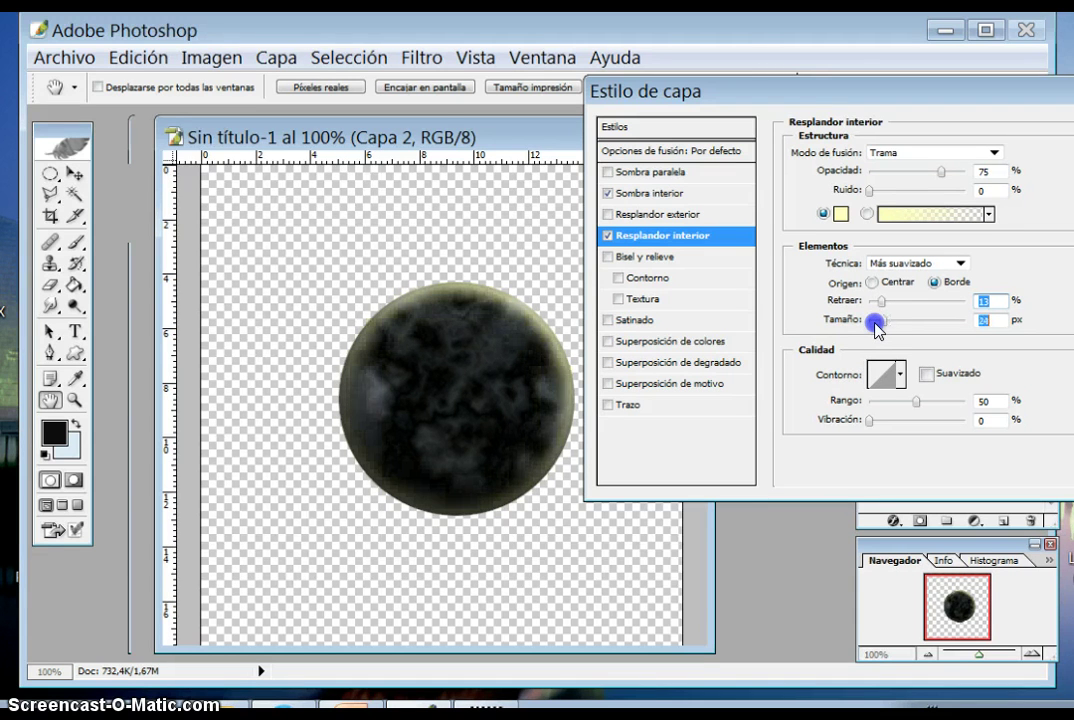
text(746)
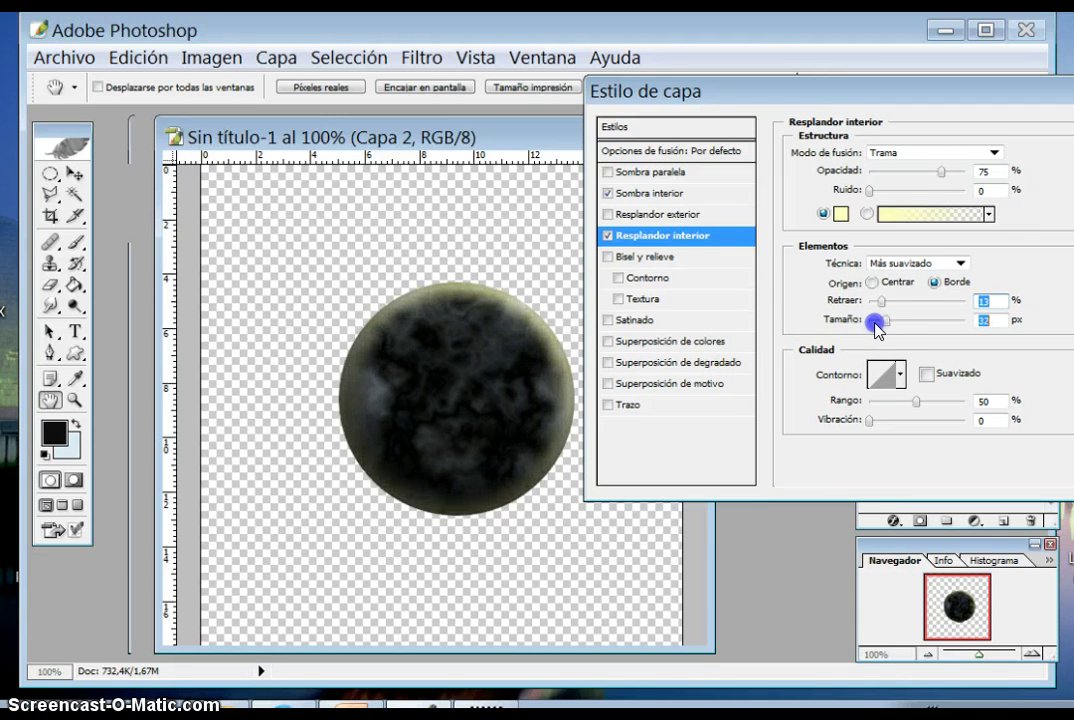
text(40)
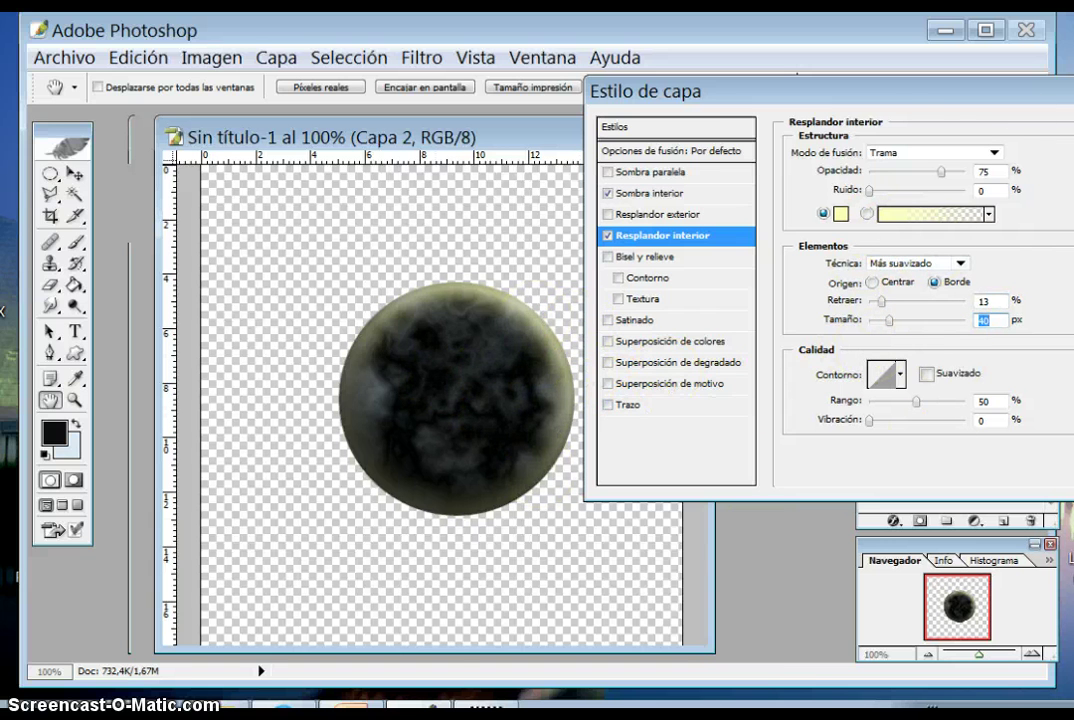
drag(961, 105, 750, 98)
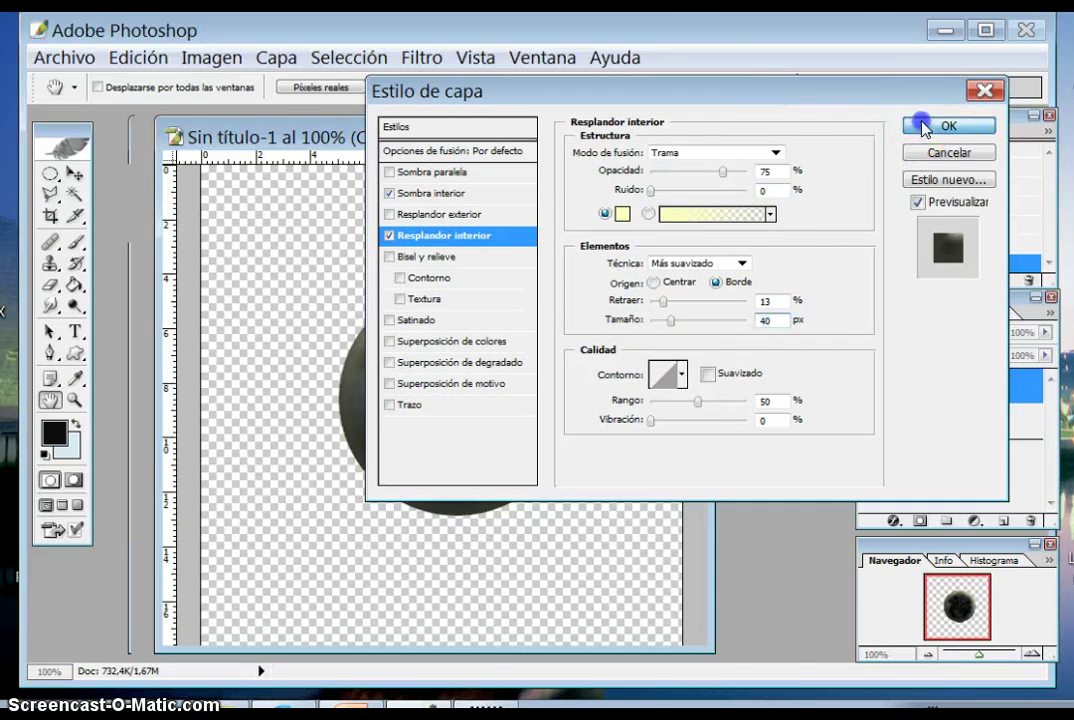
click(922, 125)
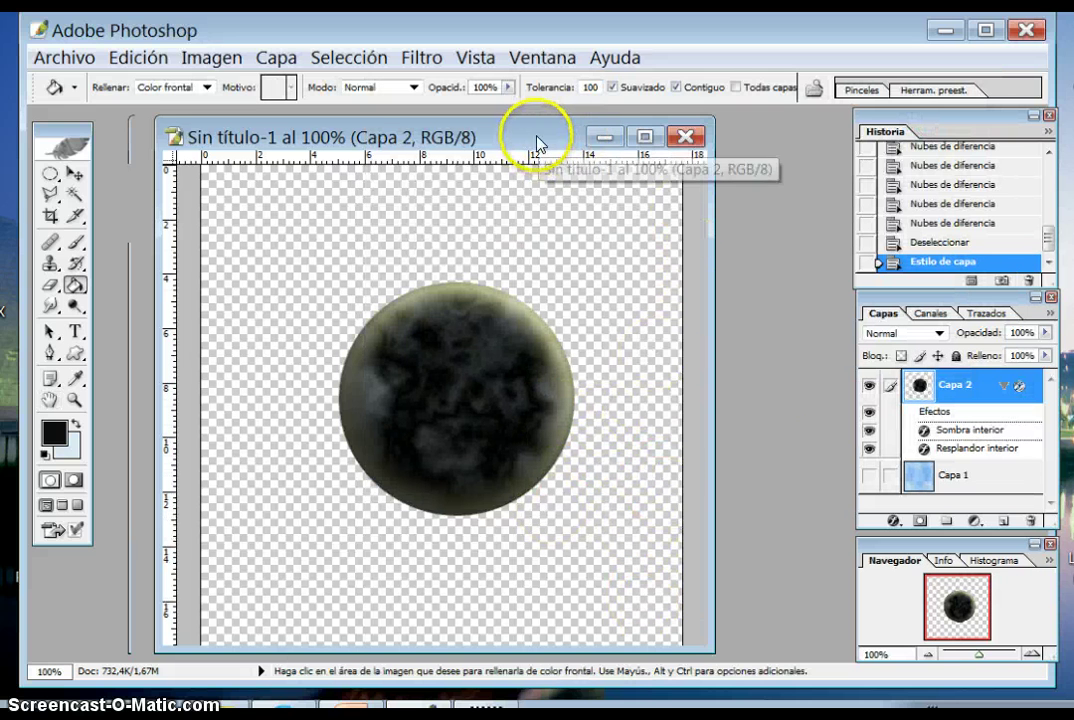
Select Capa 2, collapse its Efectos list, and hide the layer.
drag(536, 139, 532, 133)
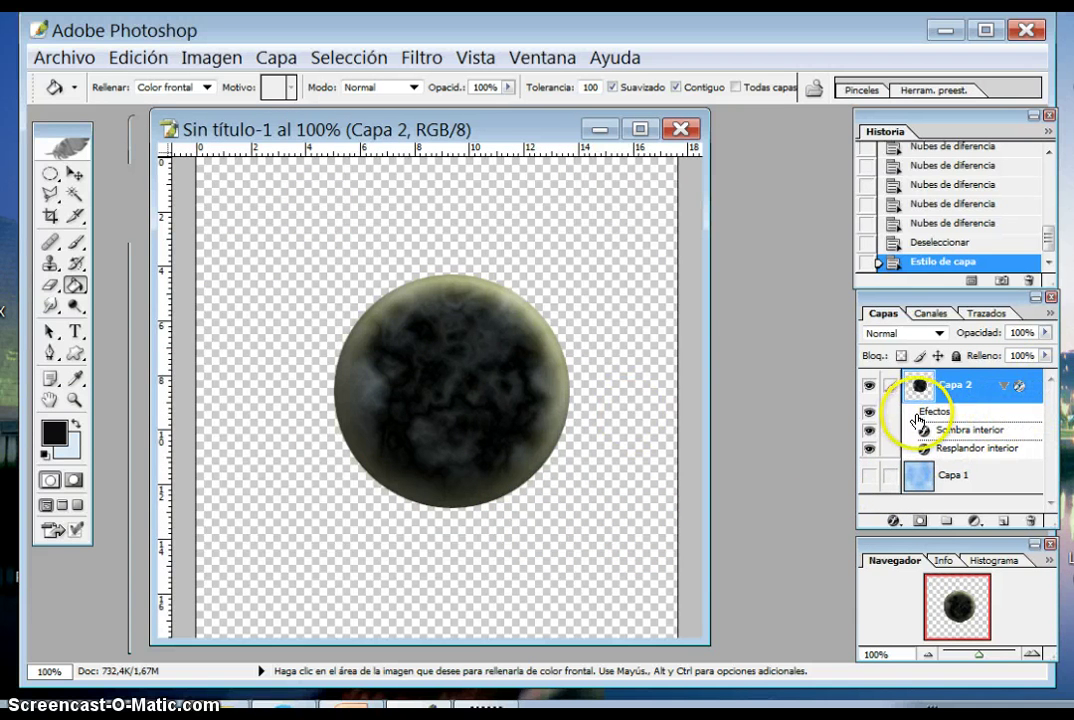
click(1003, 392)
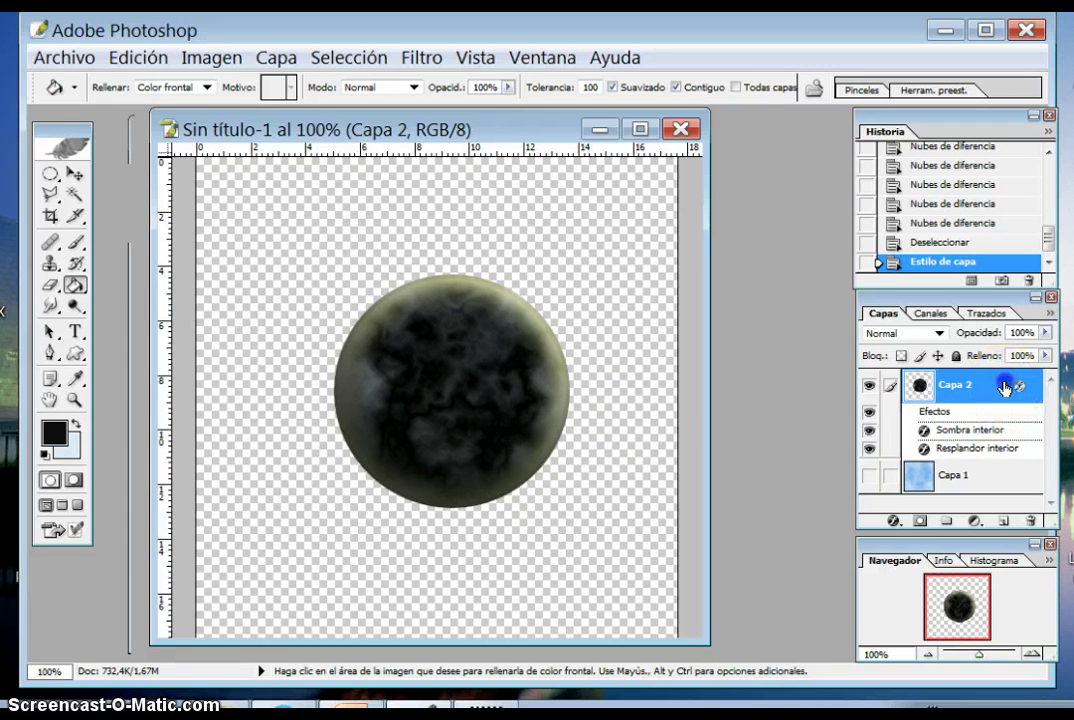
click(1004, 388)
click(867, 388)
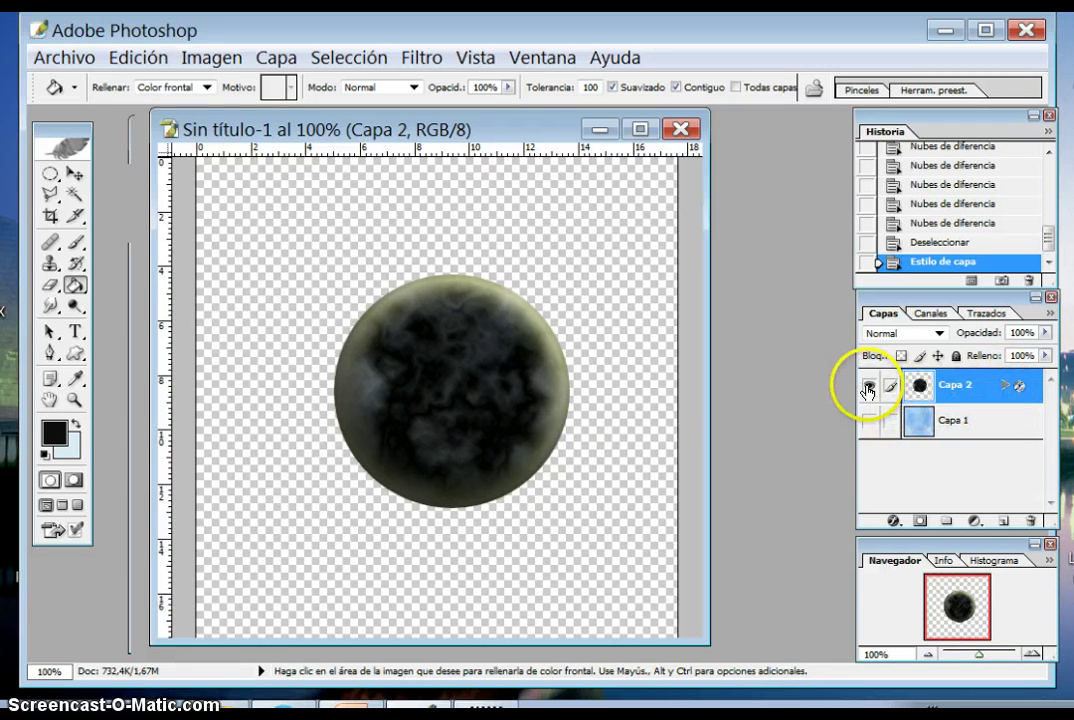
click(866, 388)
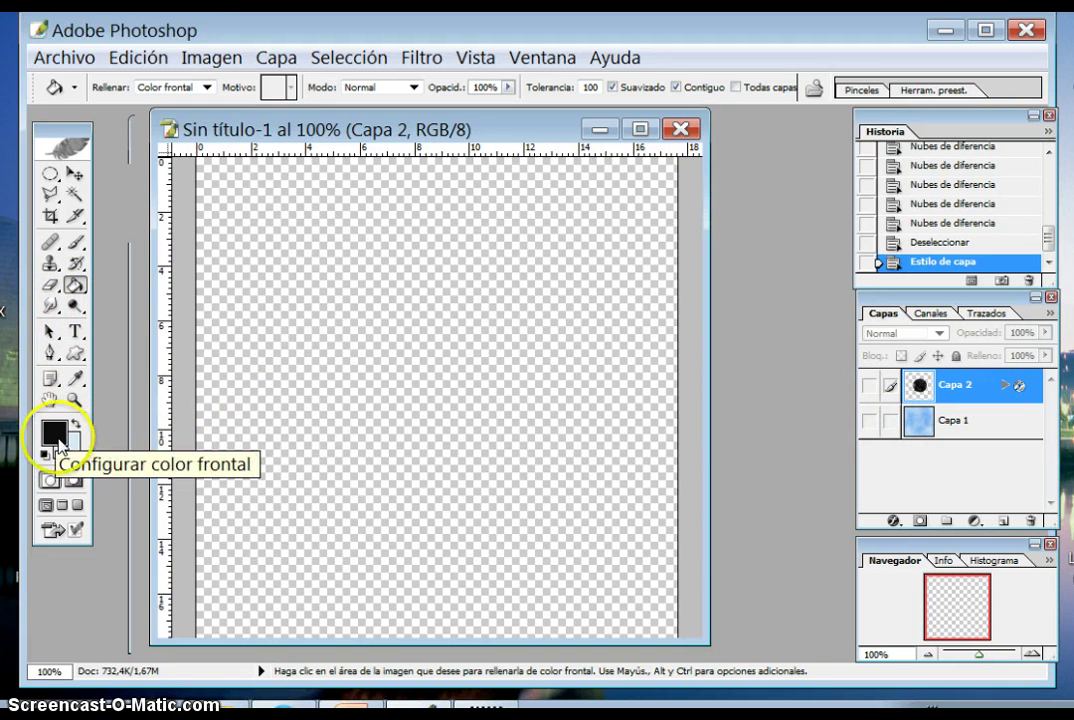
Set the background colour to E7EDF1, then open and dismiss the Filtro menu.
click(68, 452)
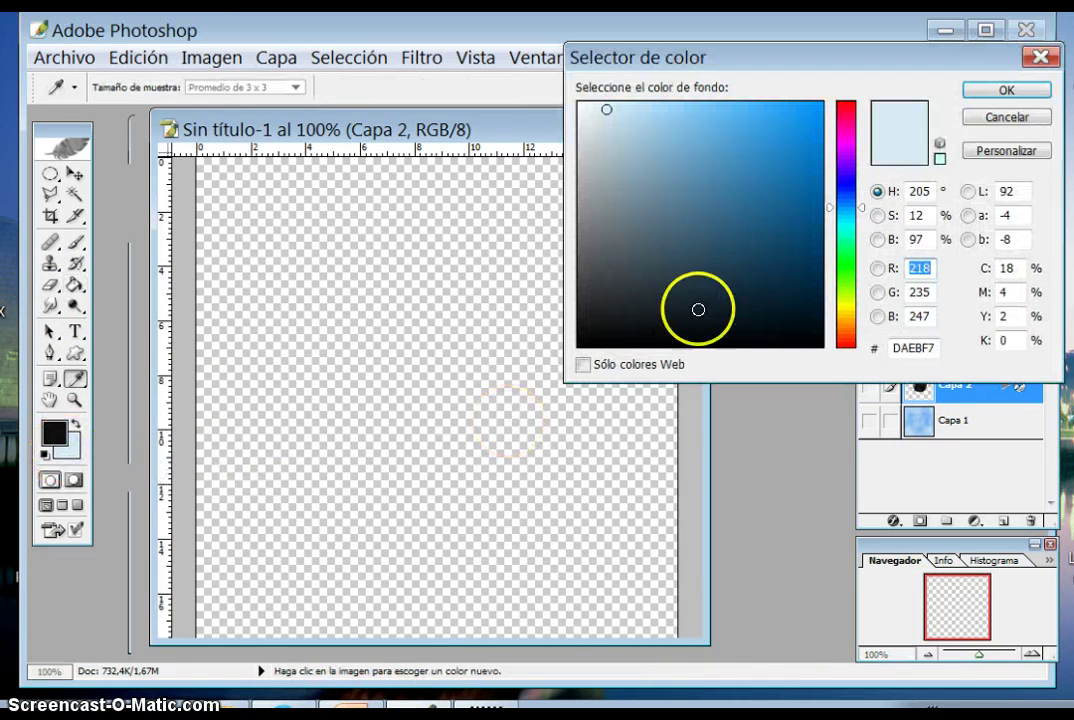
click(586, 112)
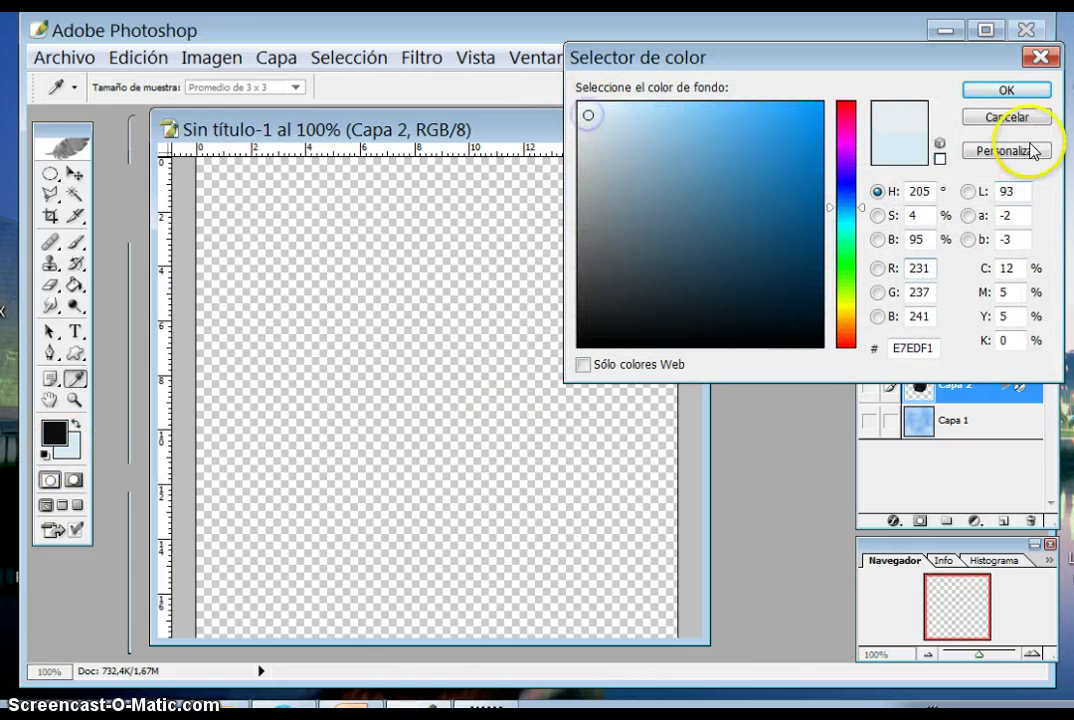
click(1031, 88)
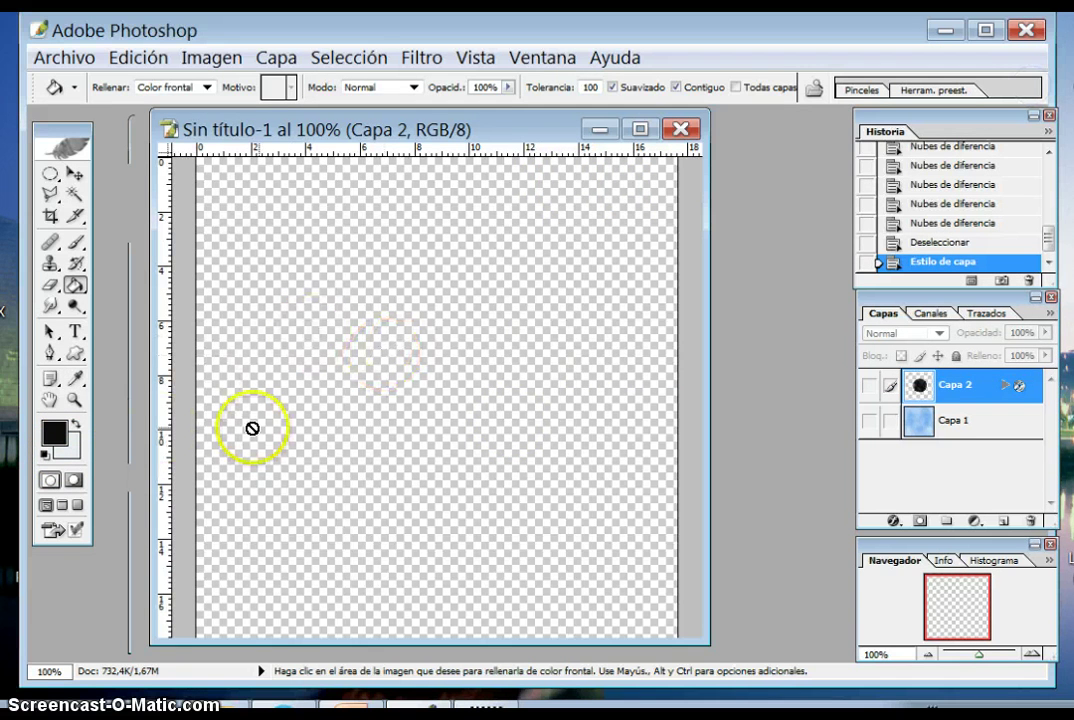
click(421, 57)
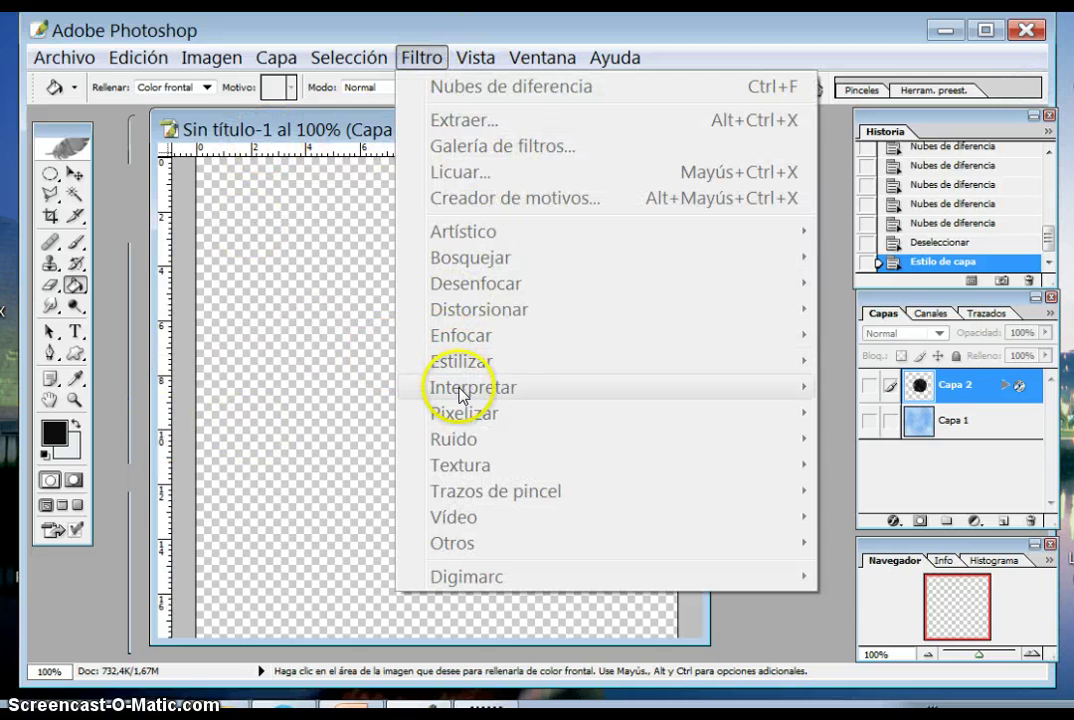
click(108, 448)
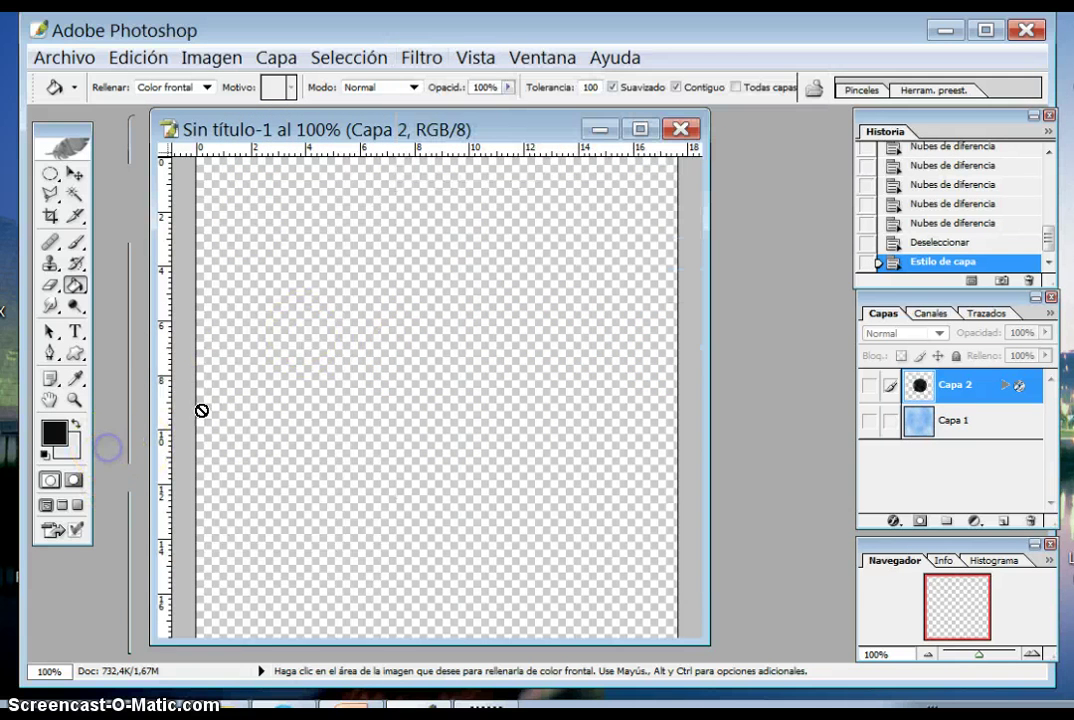
Add a new layer Capa 3 filled with grey Nubes clouds, then reopen the Filtro menu.
click(1003, 521)
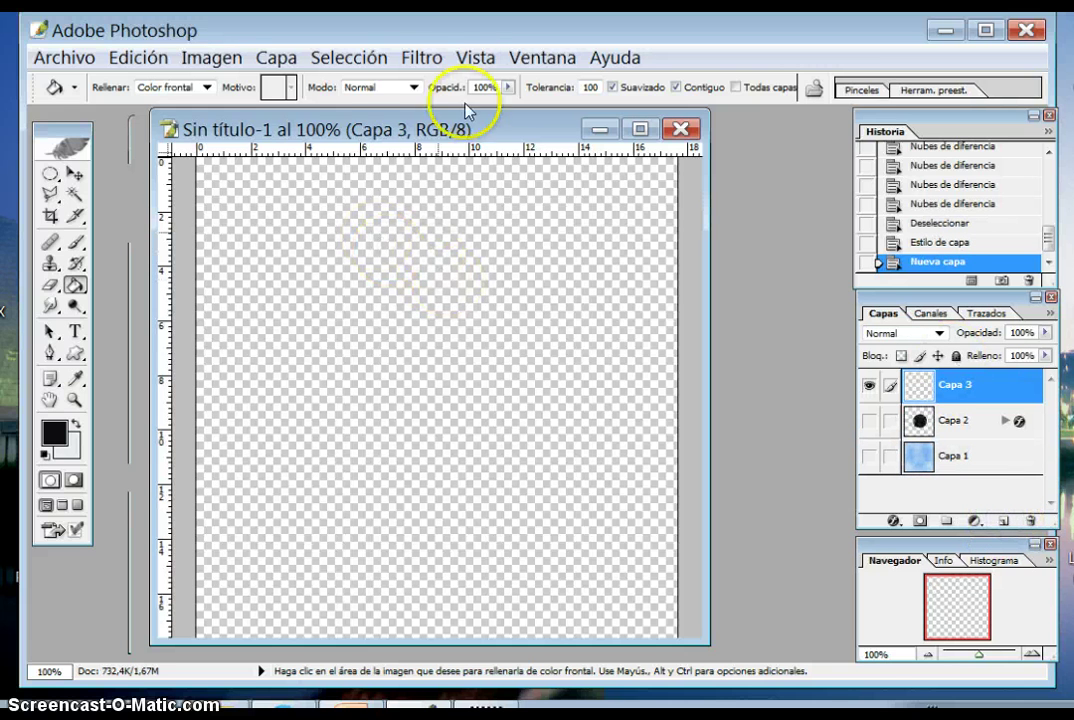
click(422, 58)
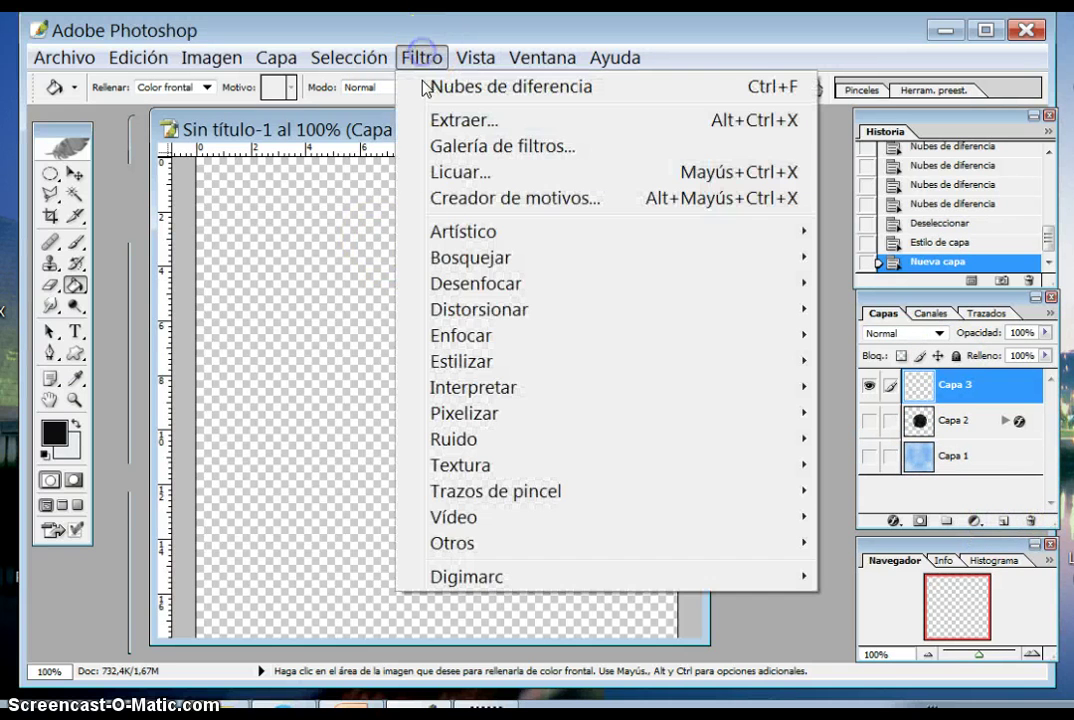
mouse_move(473, 387)
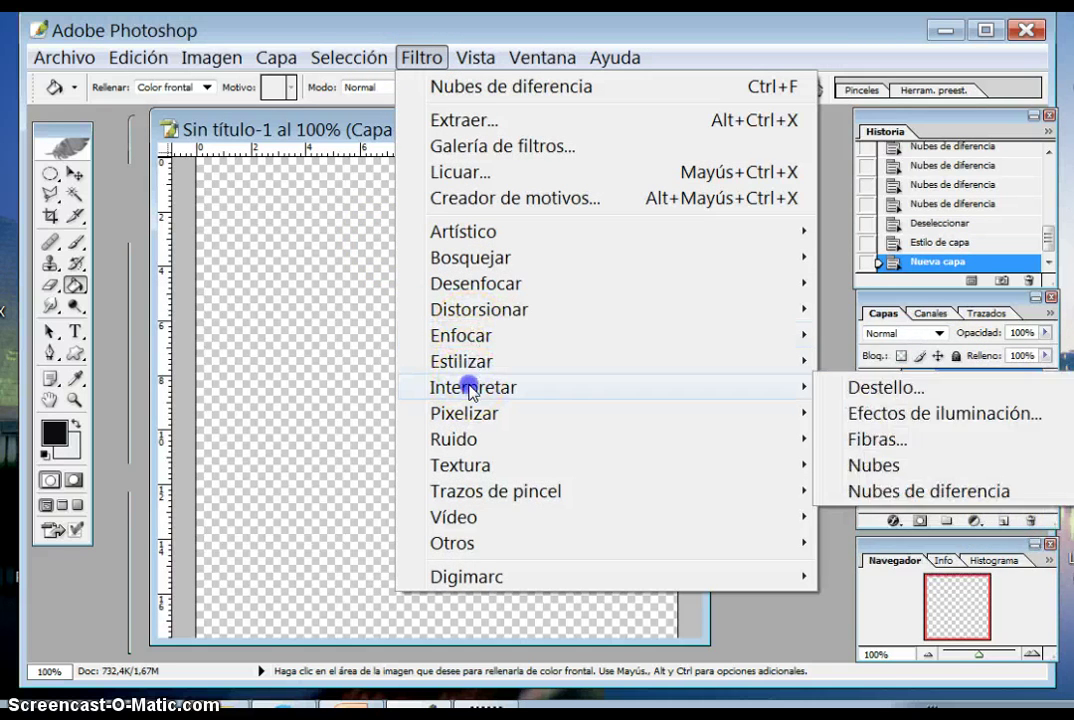
click(874, 466)
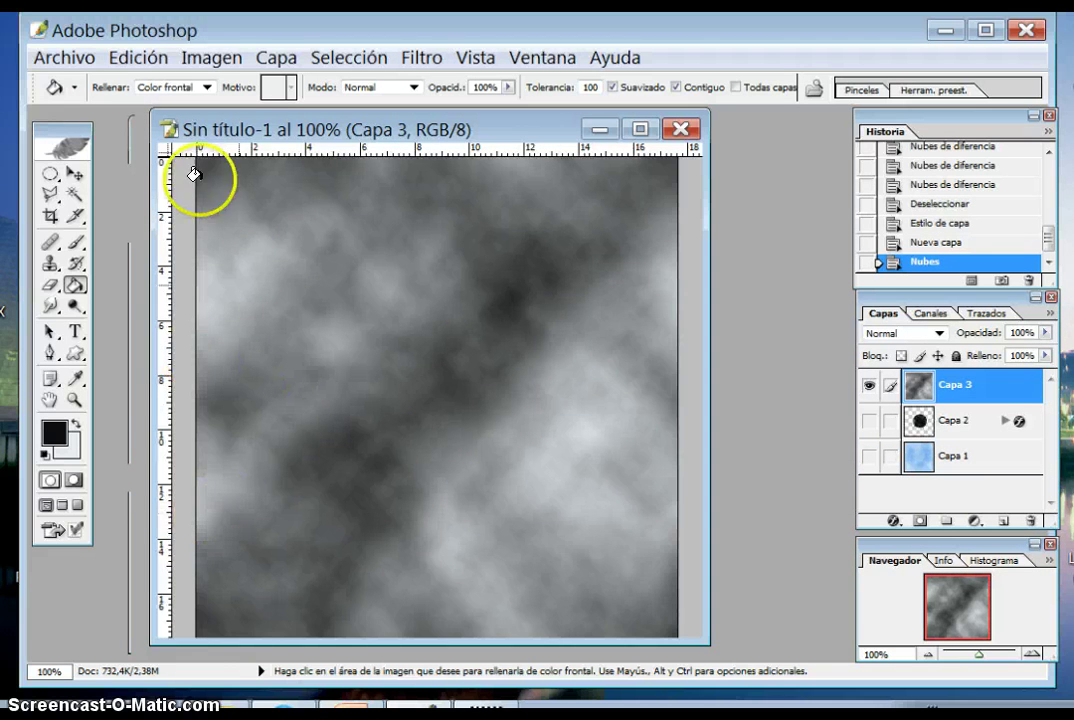
click(416, 60)
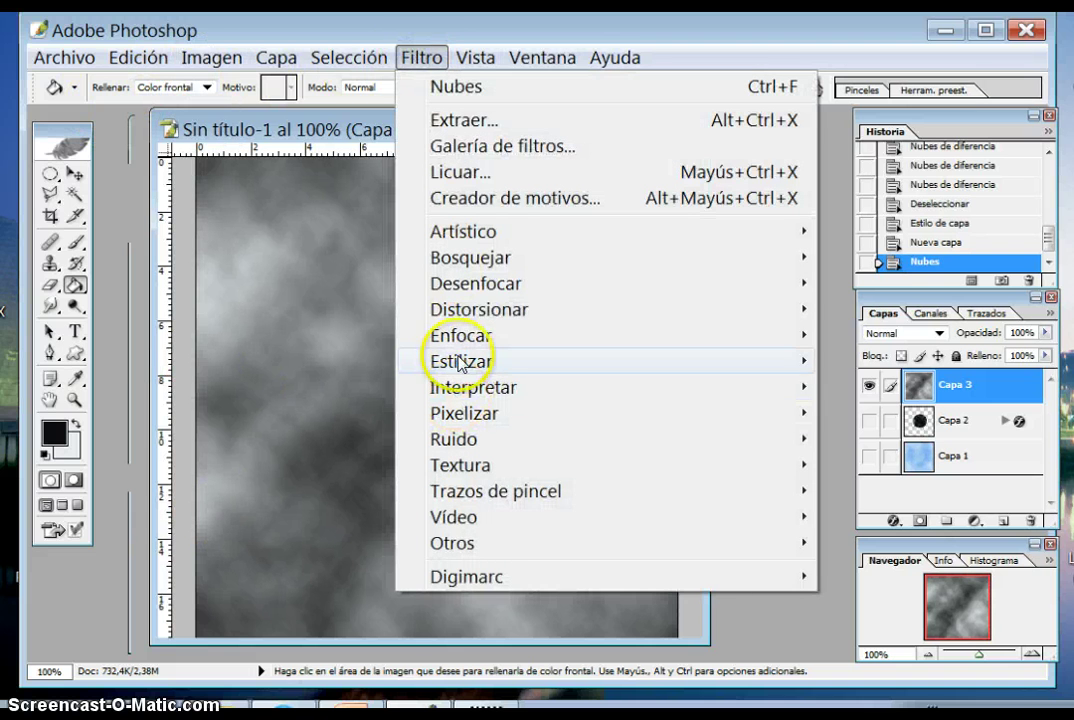
mouse_move(479, 309)
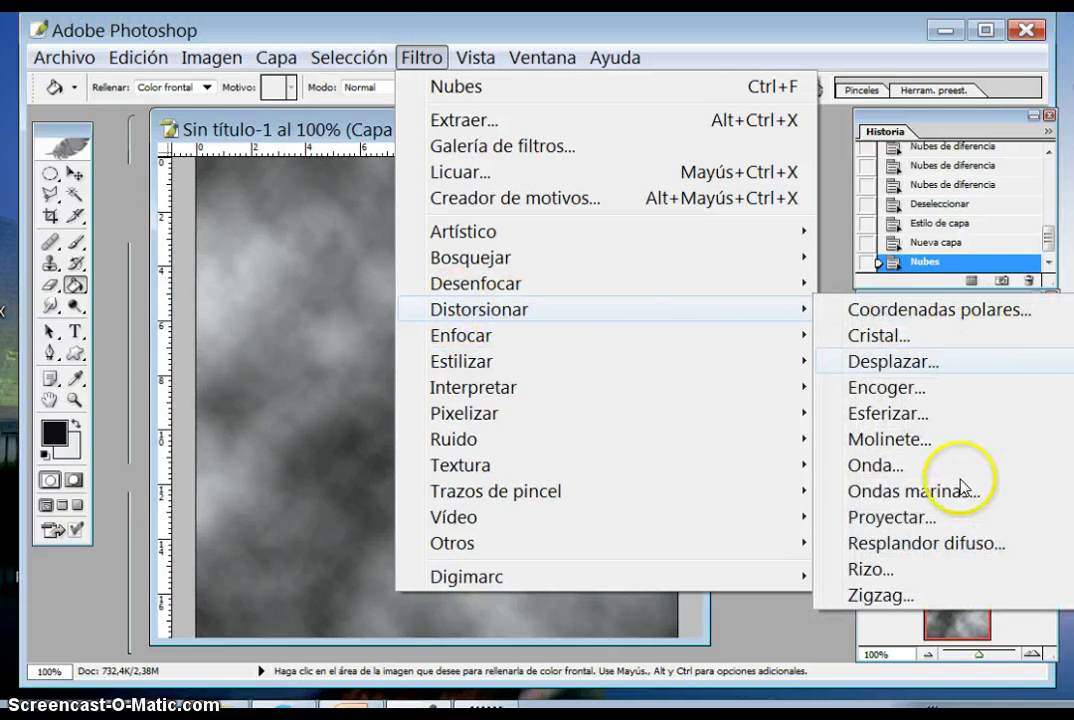
Twirl the grey clouds with the Molinete filter at a 989° angle.
click(878, 440)
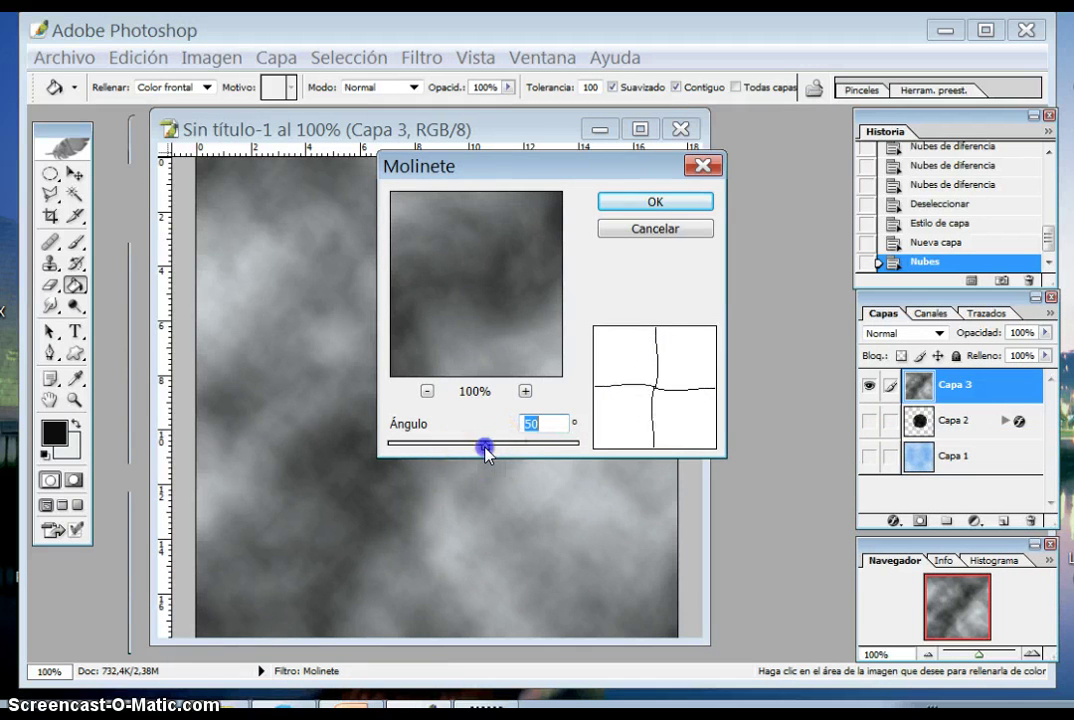
drag(484, 452, 578, 452)
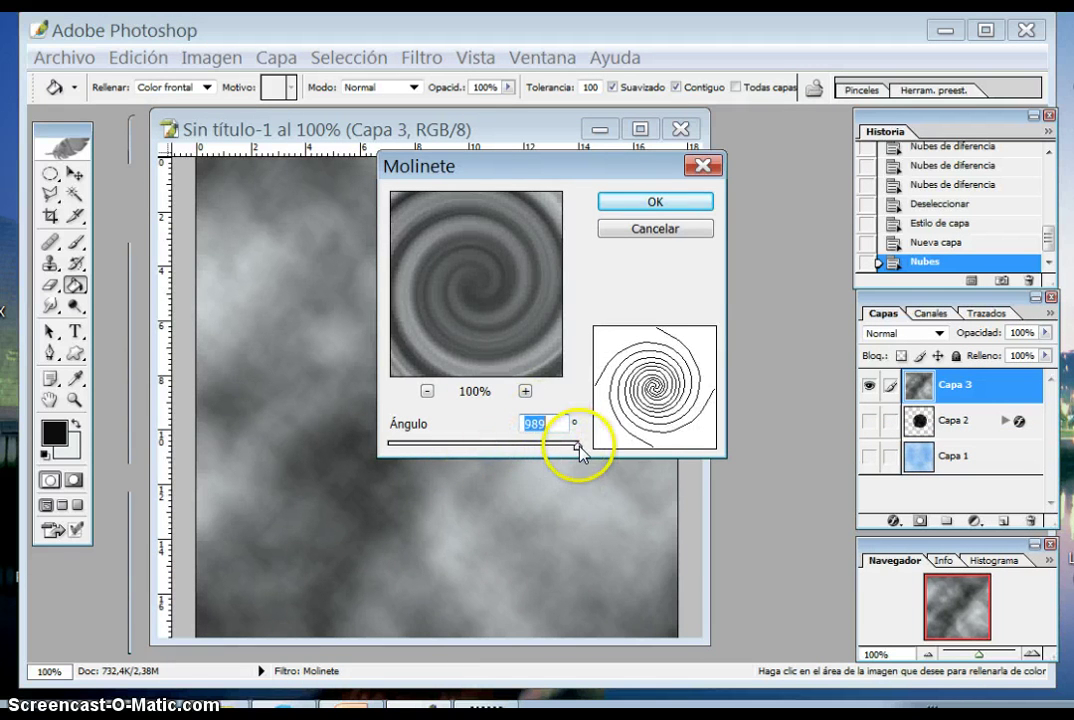
click(681, 201)
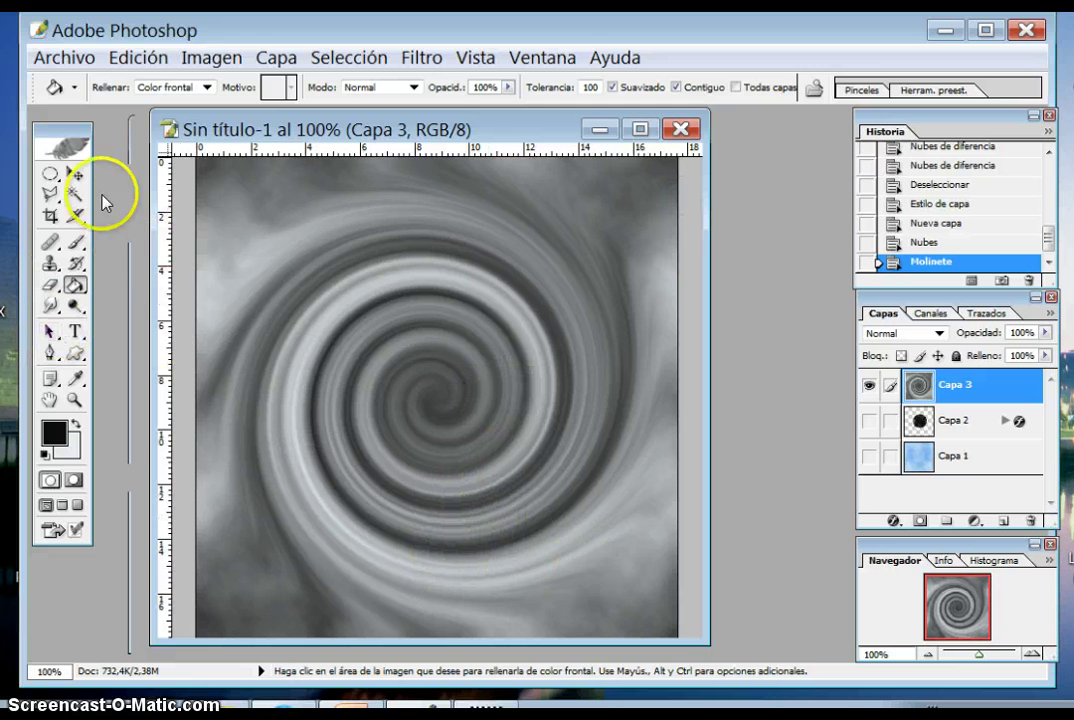
click(50, 173)
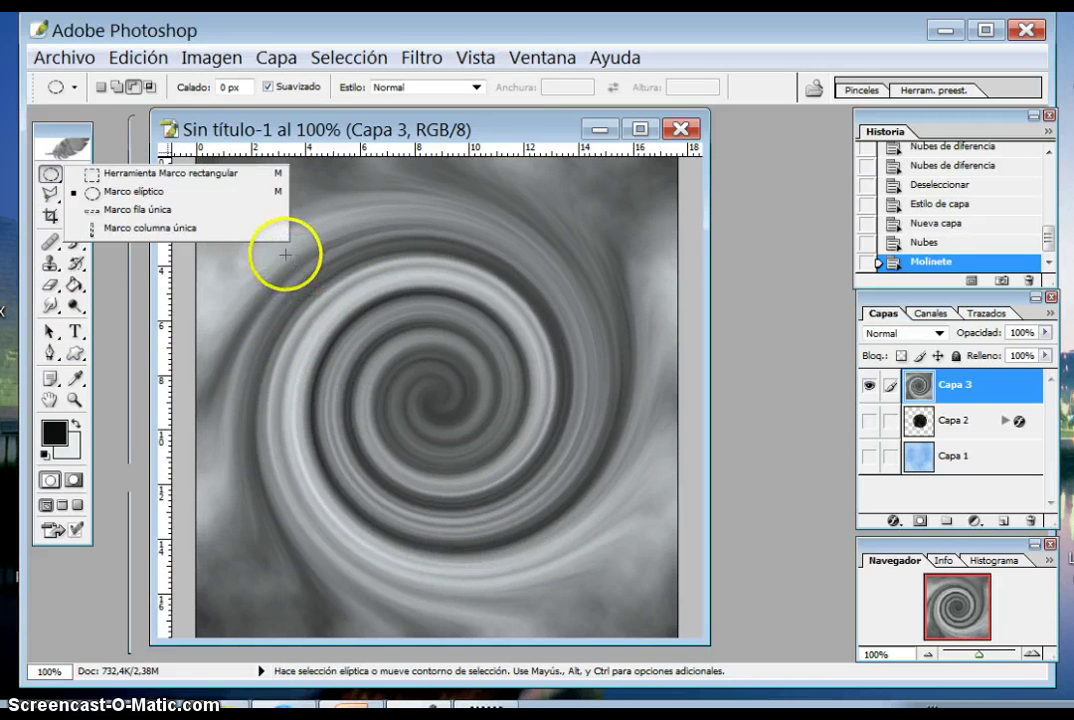
Select a large circle over the swirl, invert it, delete the outside, then deselect.
drag(285, 255, 285, 255)
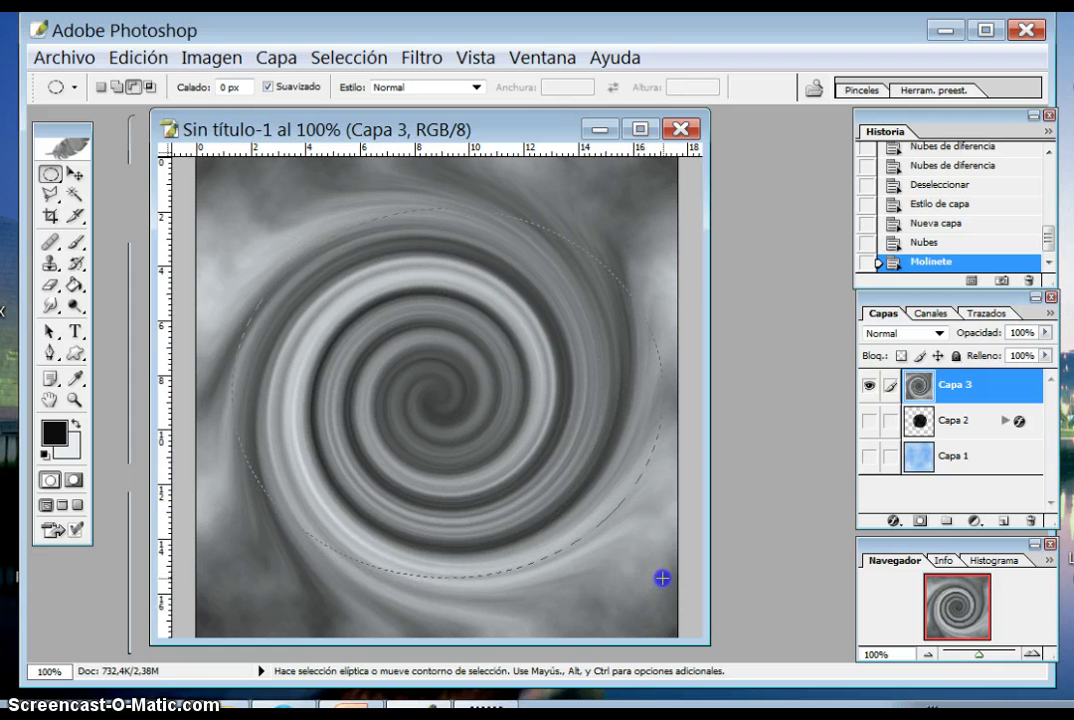
drag(645, 578, 605, 578)
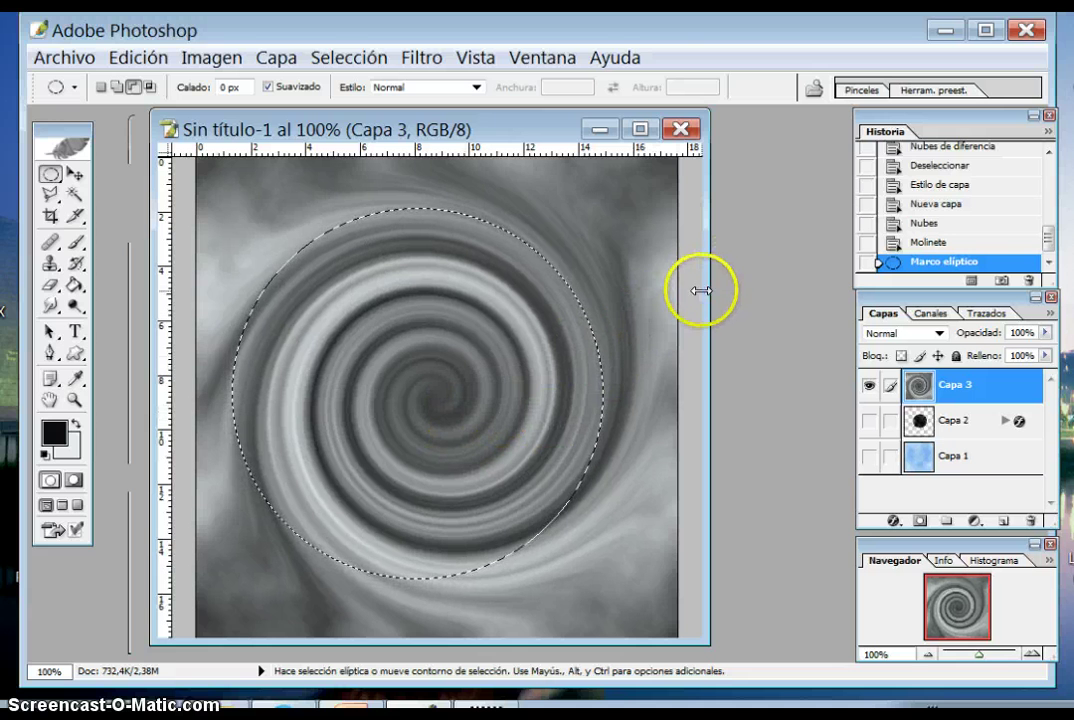
click(338, 60)
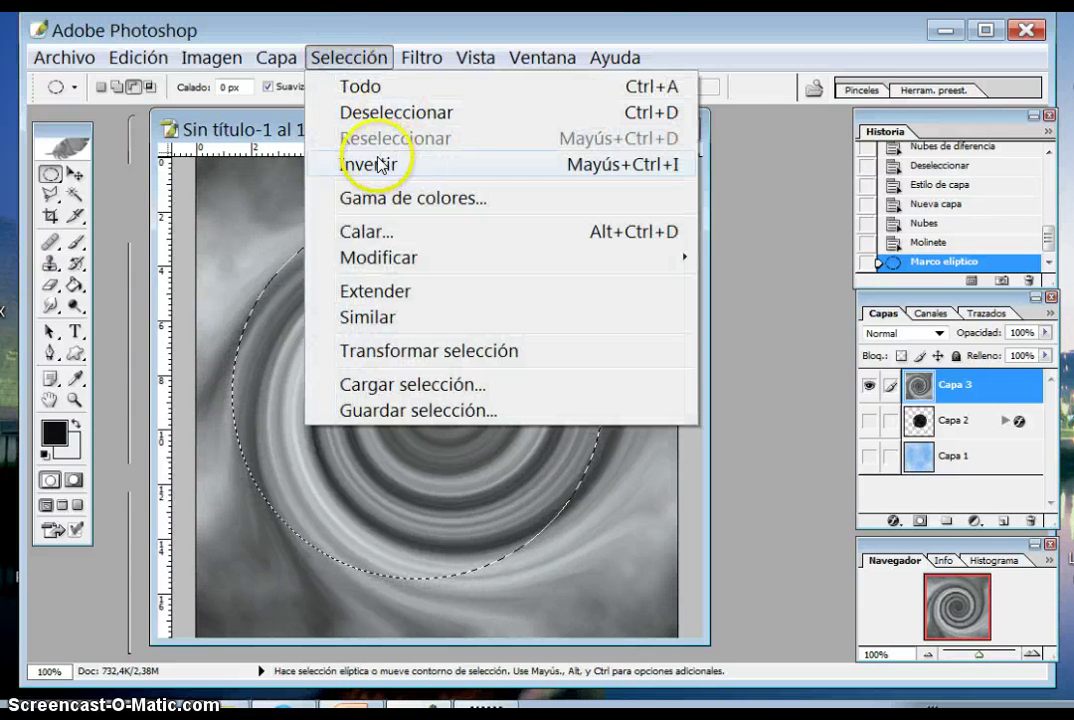
click(370, 164)
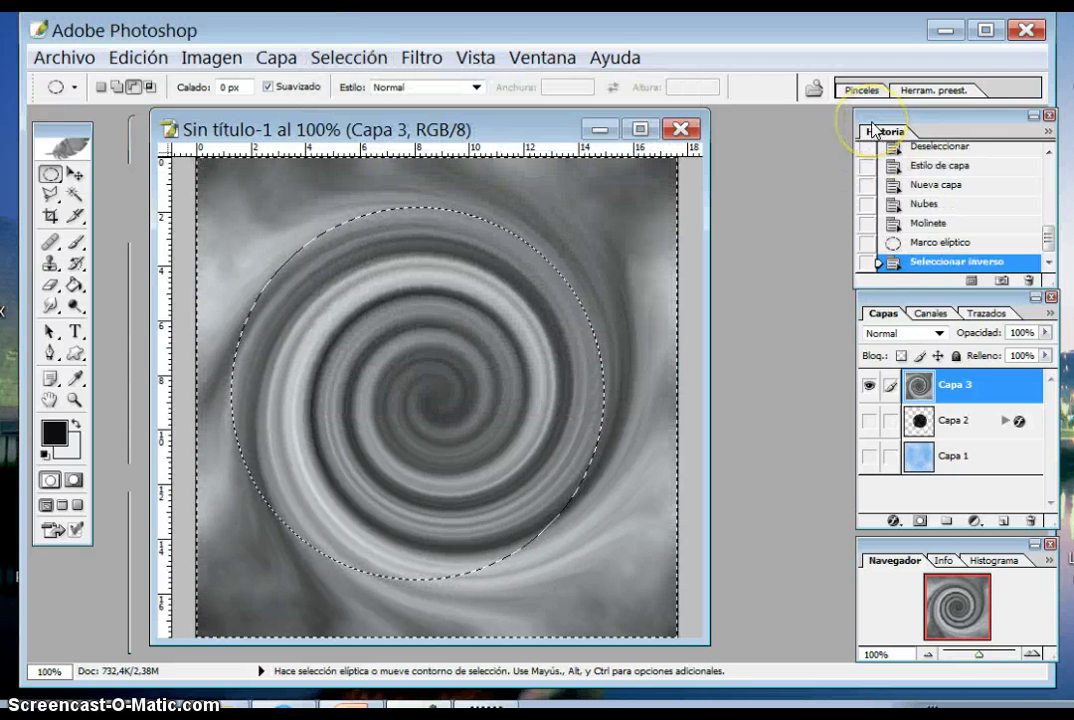
key(Delete)
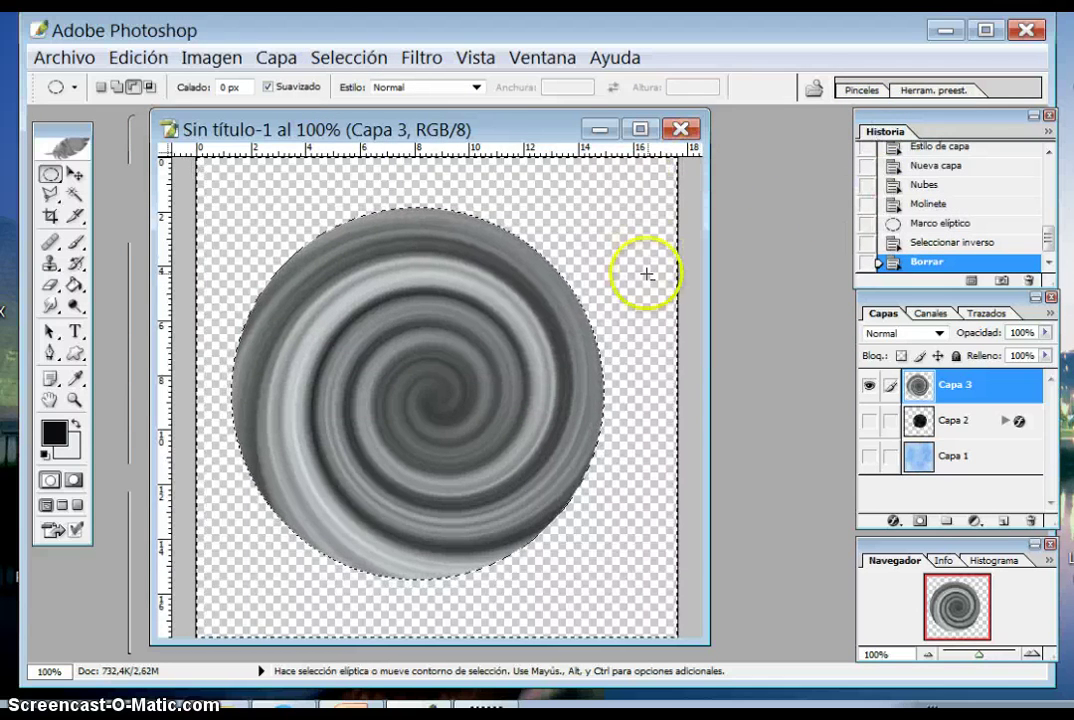
click(340, 59)
click(360, 111)
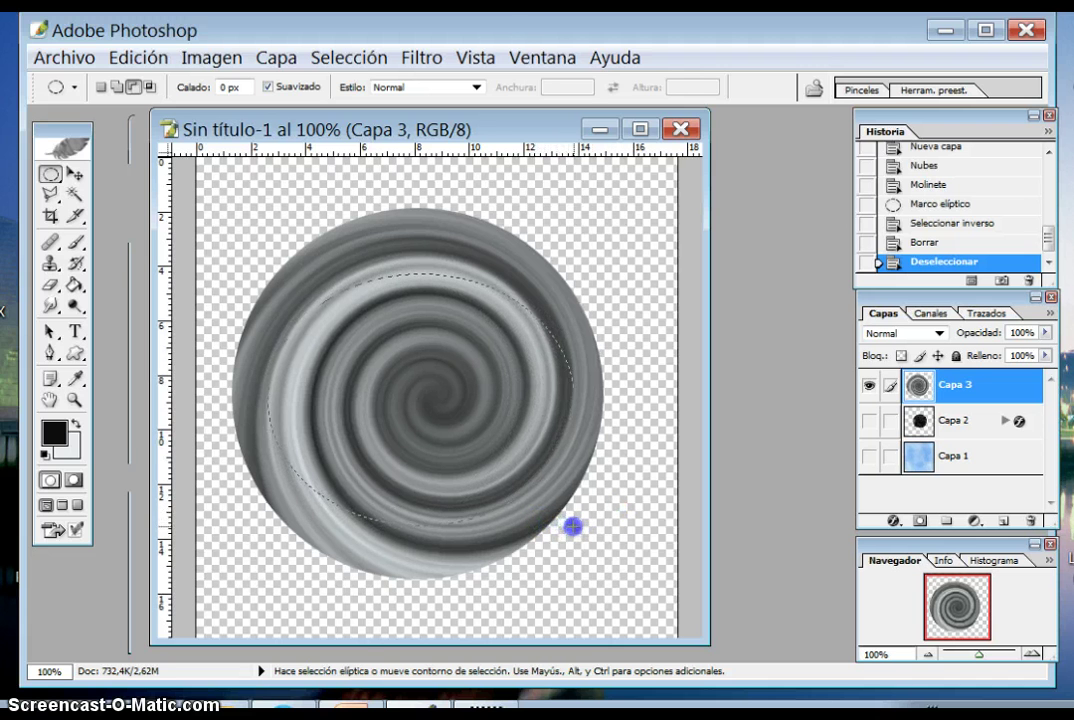
Delete a smaller circle from the disc's centre to leave a swirled ring, then deselect.
drag(567, 521, 568, 520)
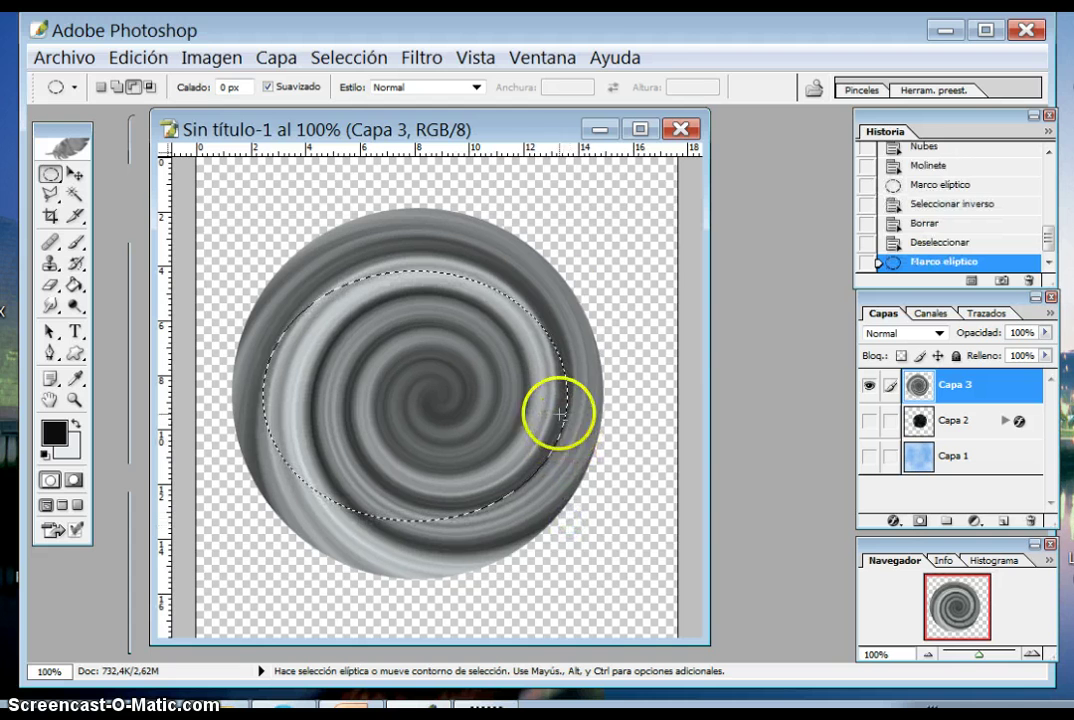
click(926, 243)
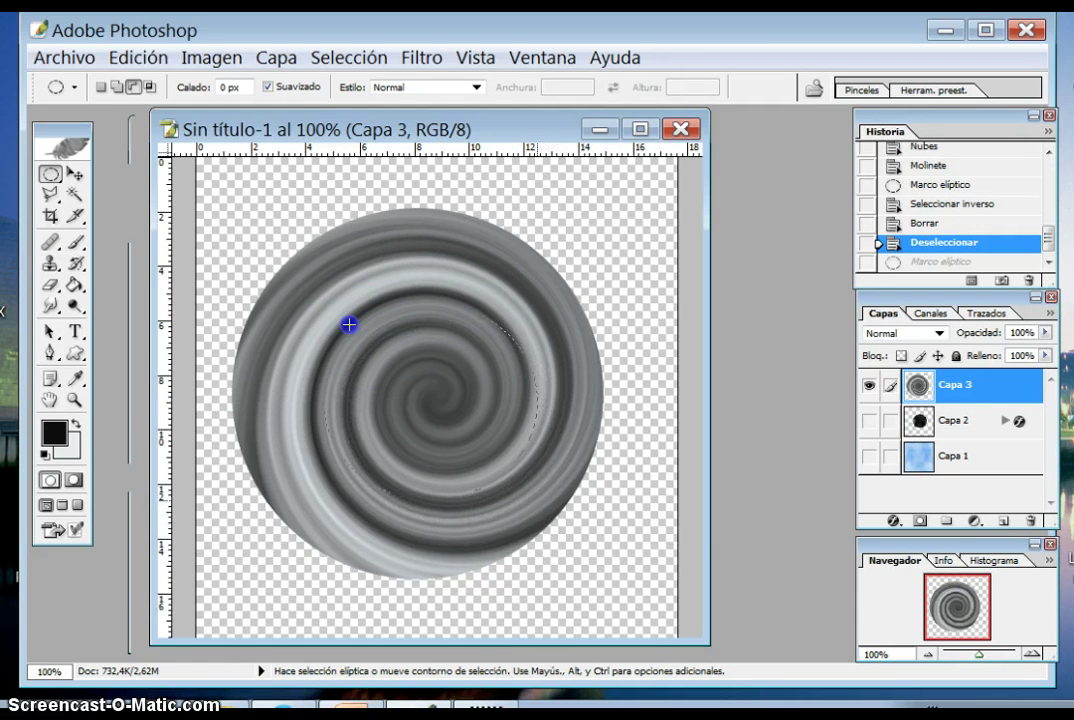
drag(534, 498, 534, 498)
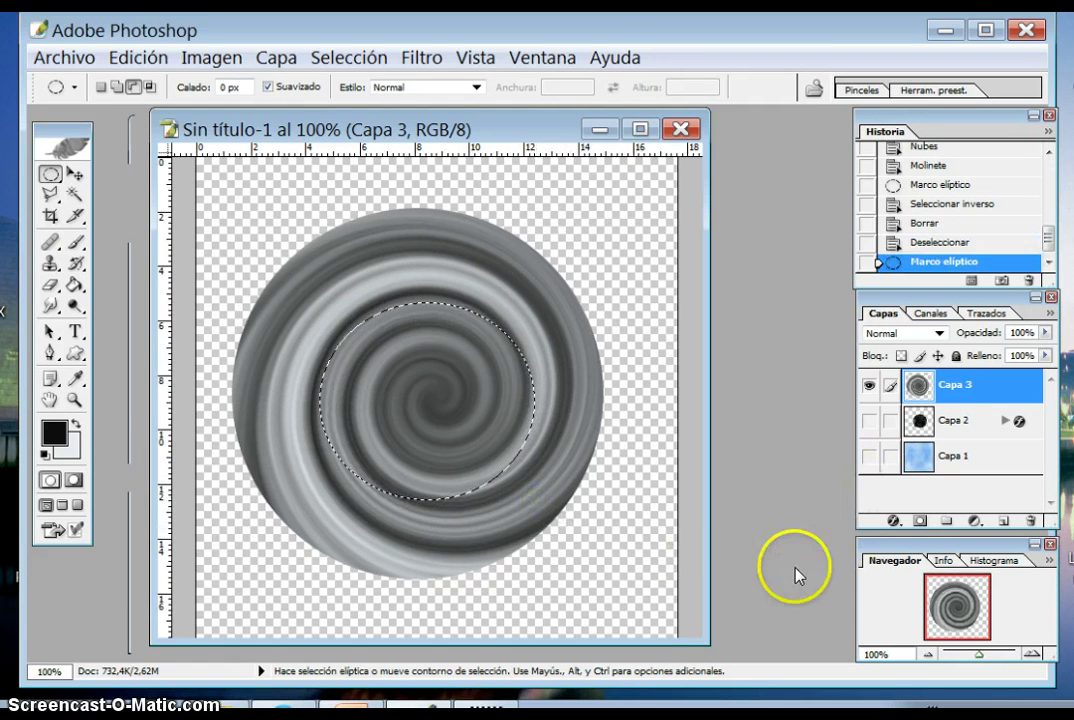
key(Delete)
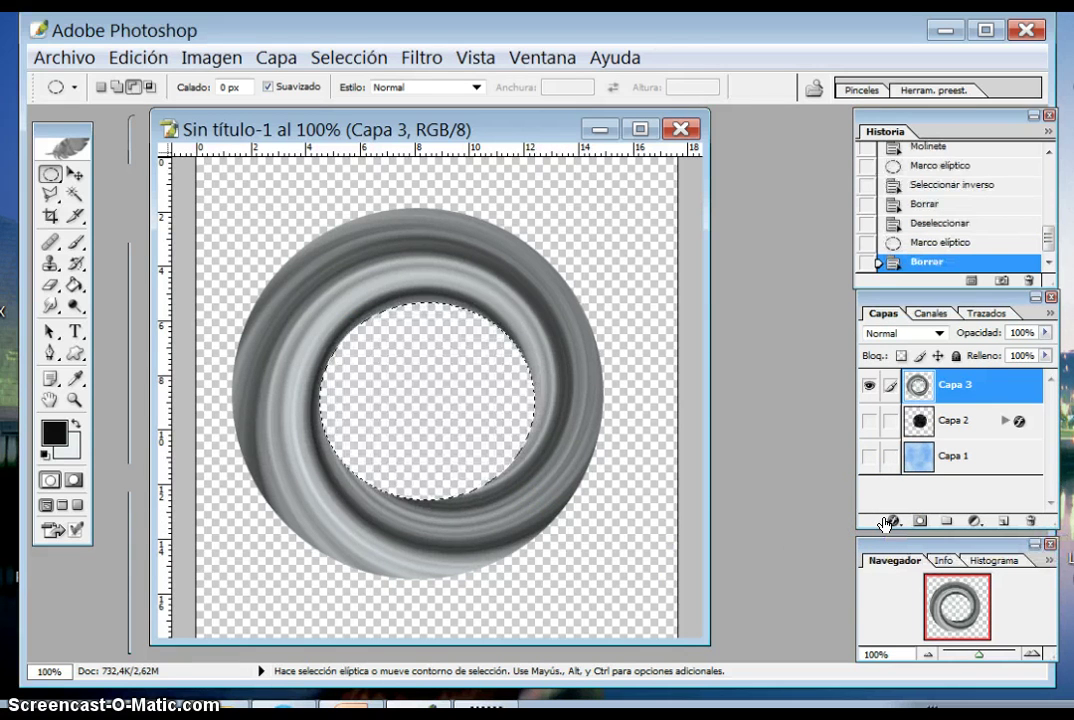
click(345, 58)
click(363, 112)
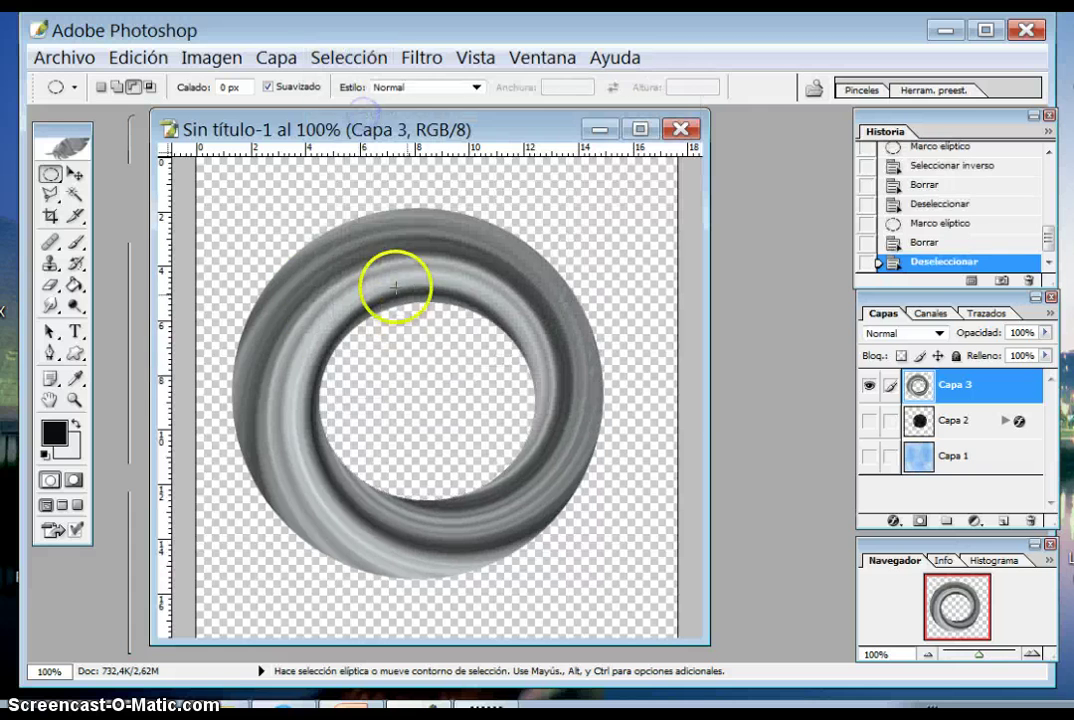
Transform the ring to about 116.8% width and 28% height, without slant.
click(135, 57)
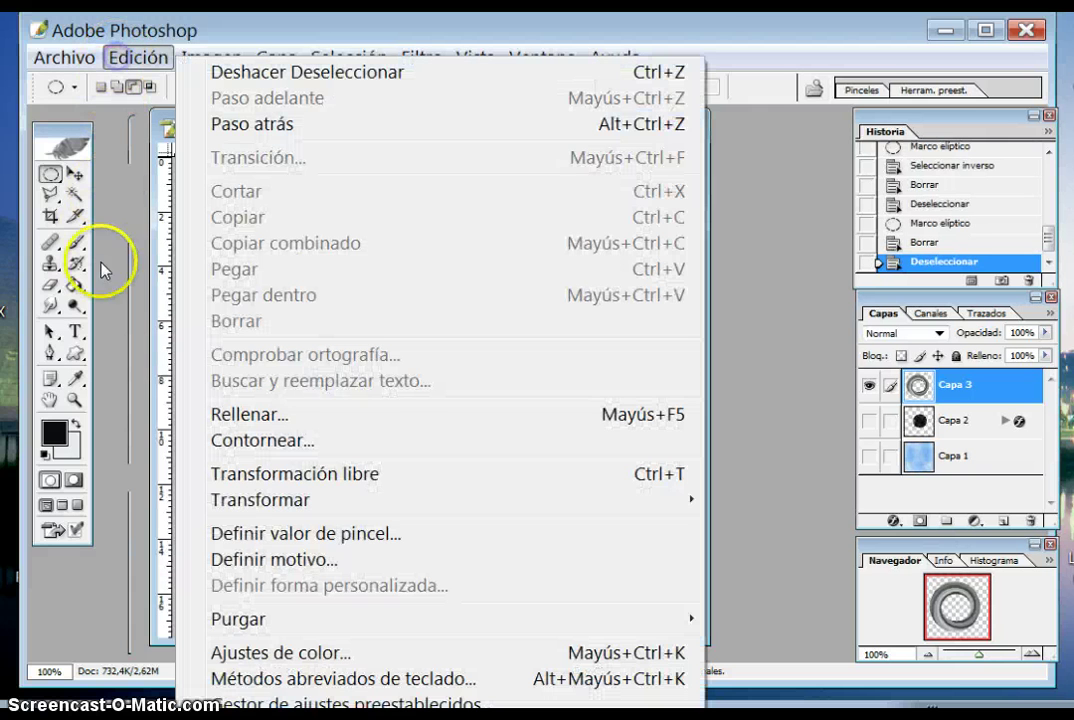
mouse_move(260, 499)
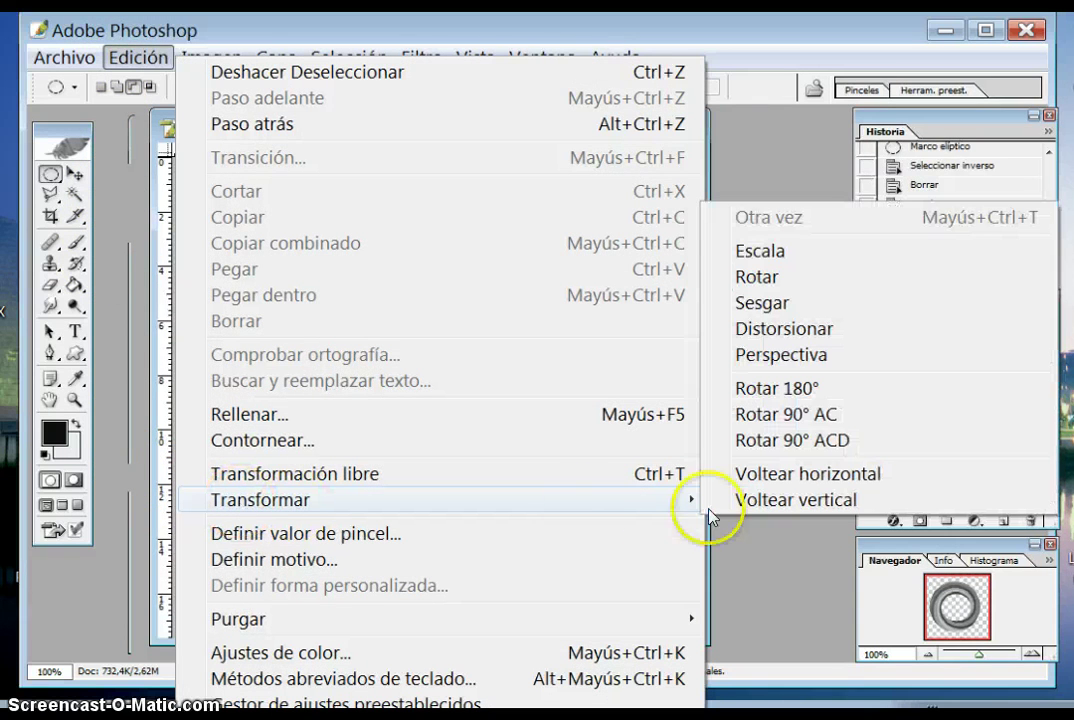
click(788, 326)
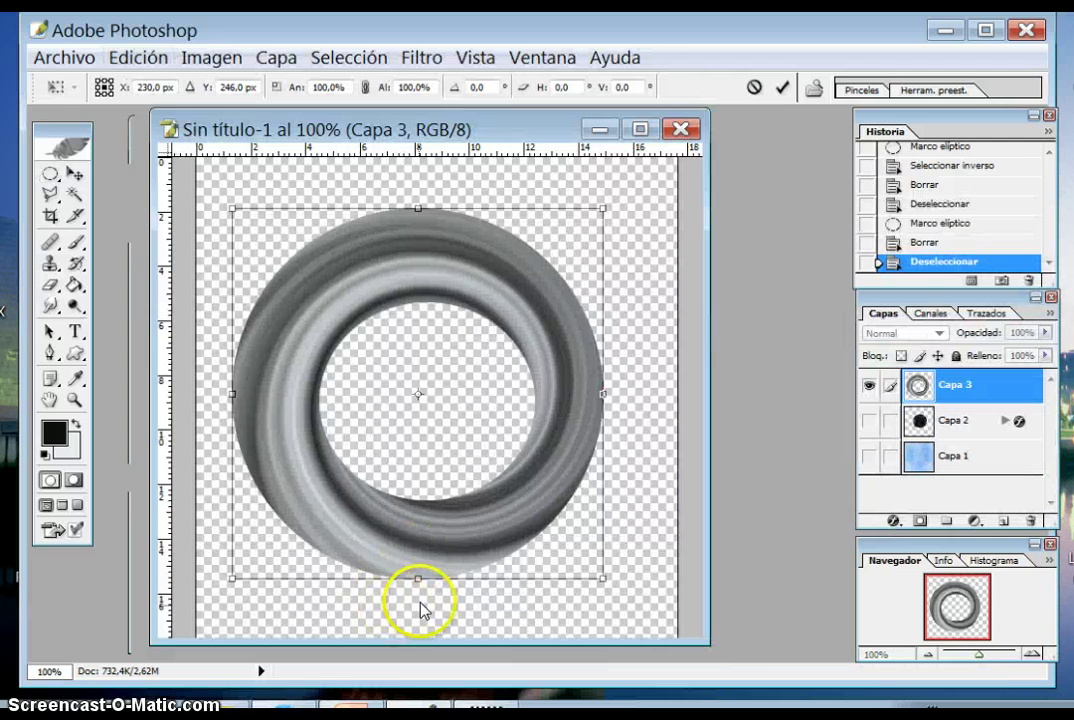
drag(415, 578, 411, 374)
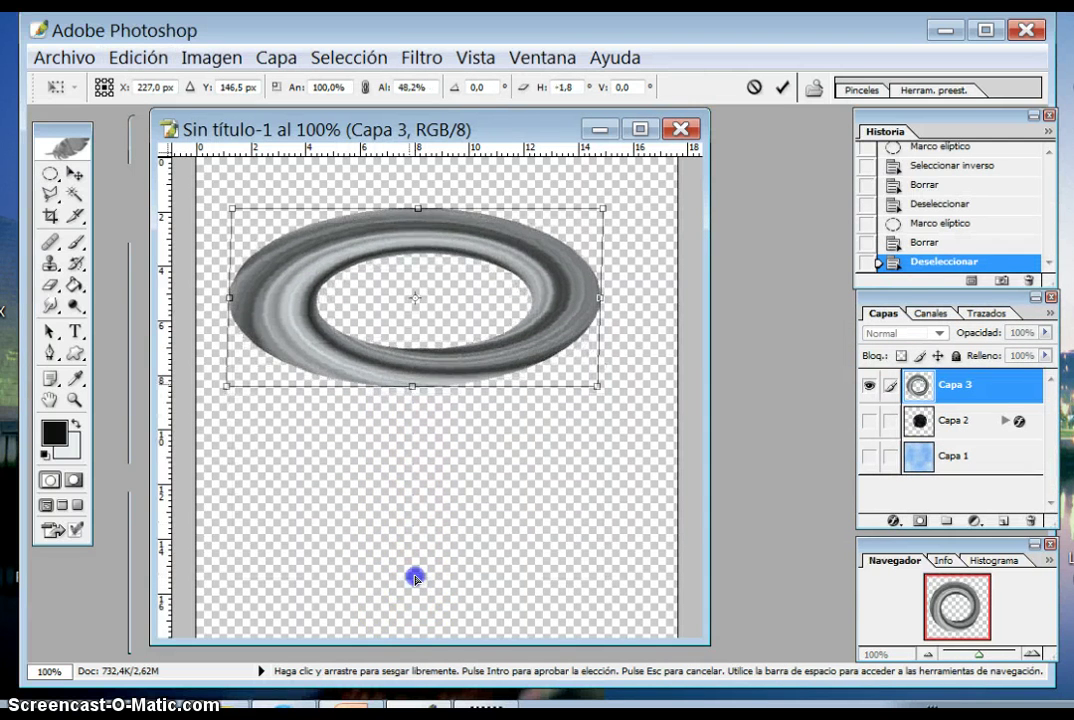
drag(417, 208, 417, 280)
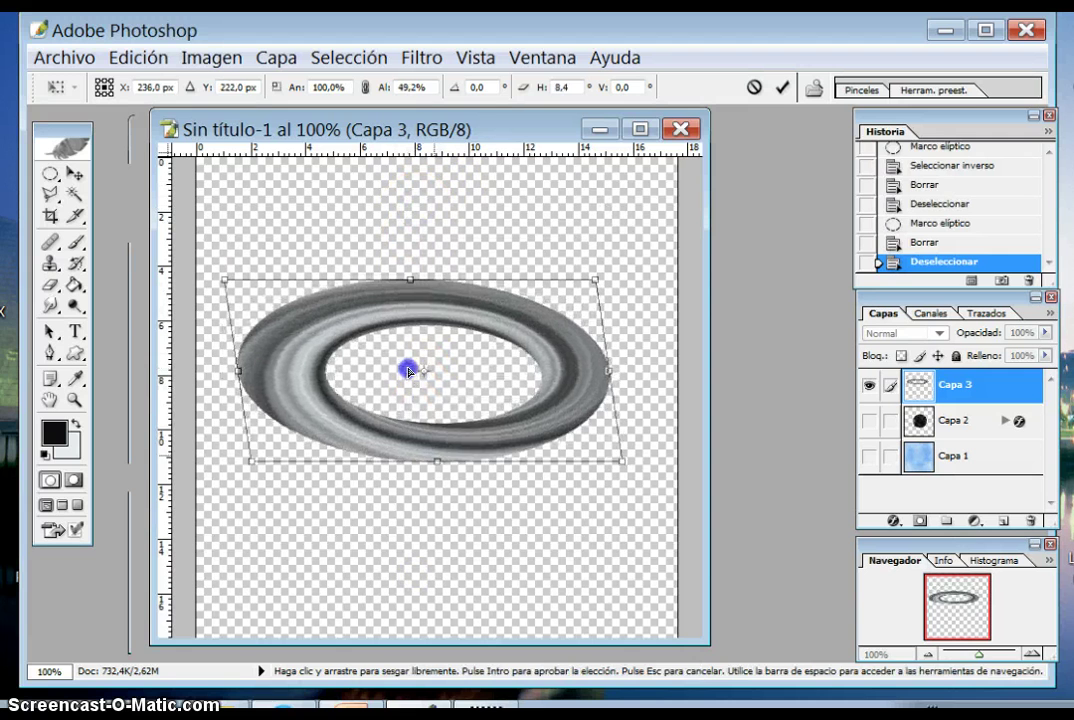
drag(409, 371, 420, 466)
drag(424, 288, 427, 327)
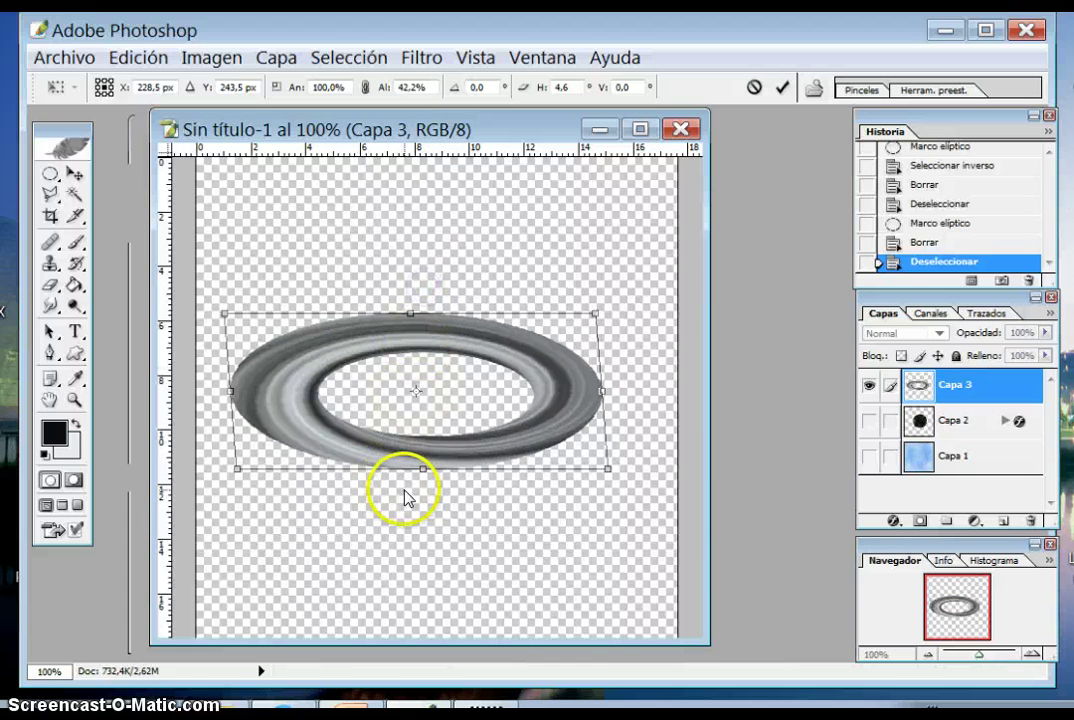
drag(420, 466, 415, 403)
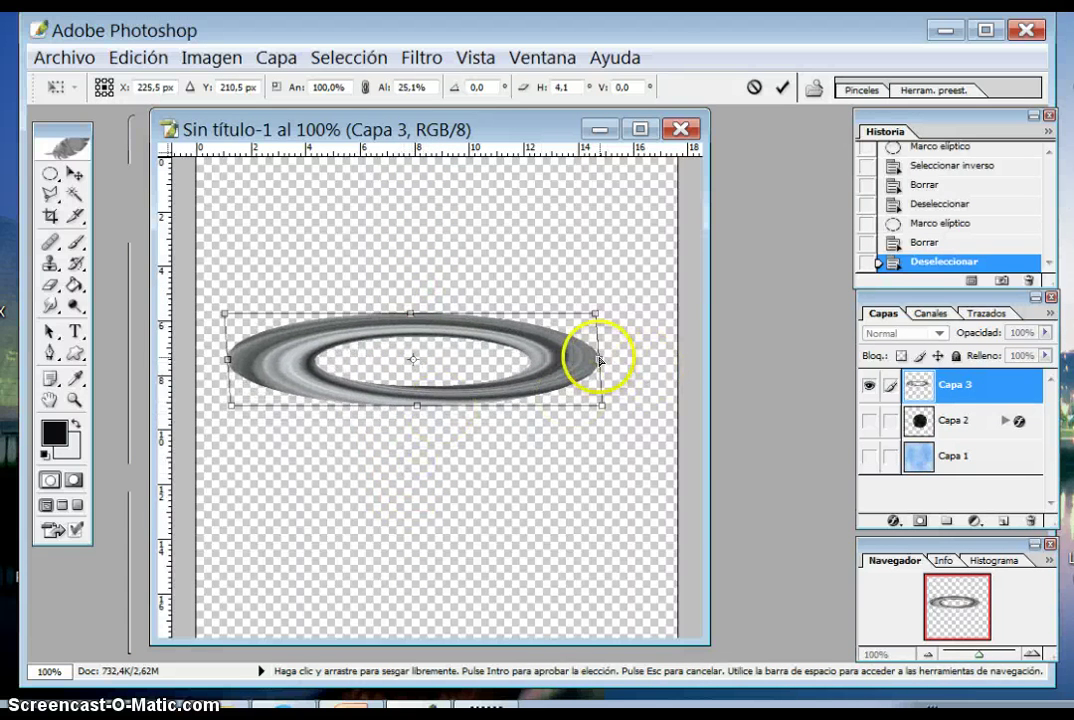
drag(599, 360, 660, 366)
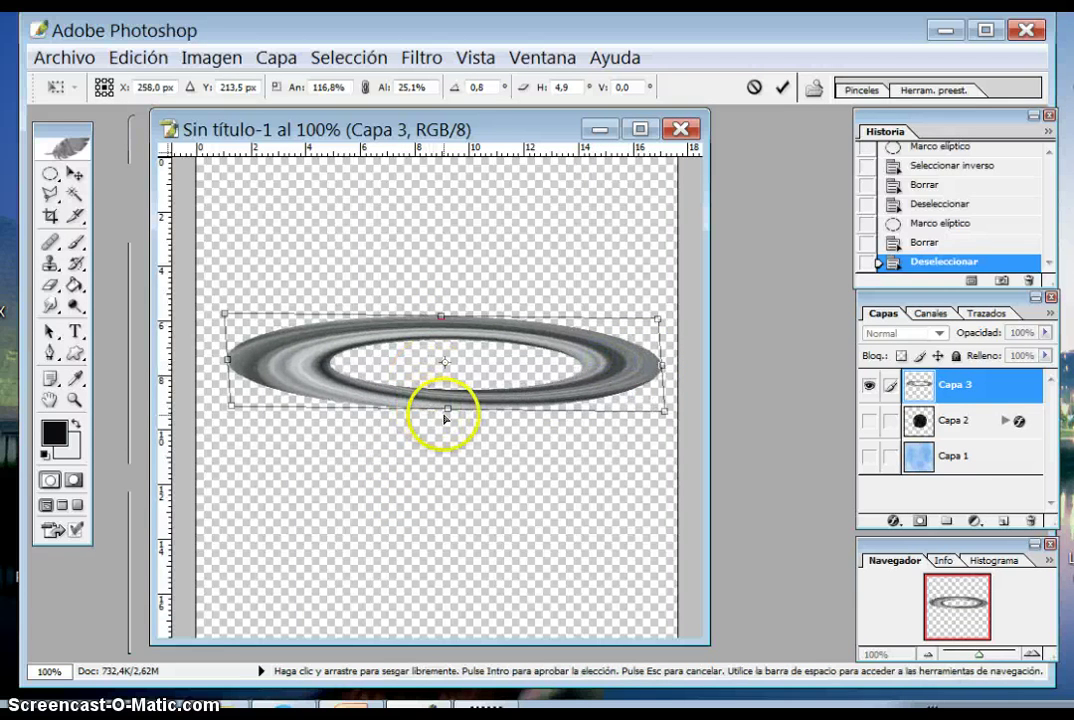
drag(448, 406, 443, 410)
drag(423, 320, 409, 324)
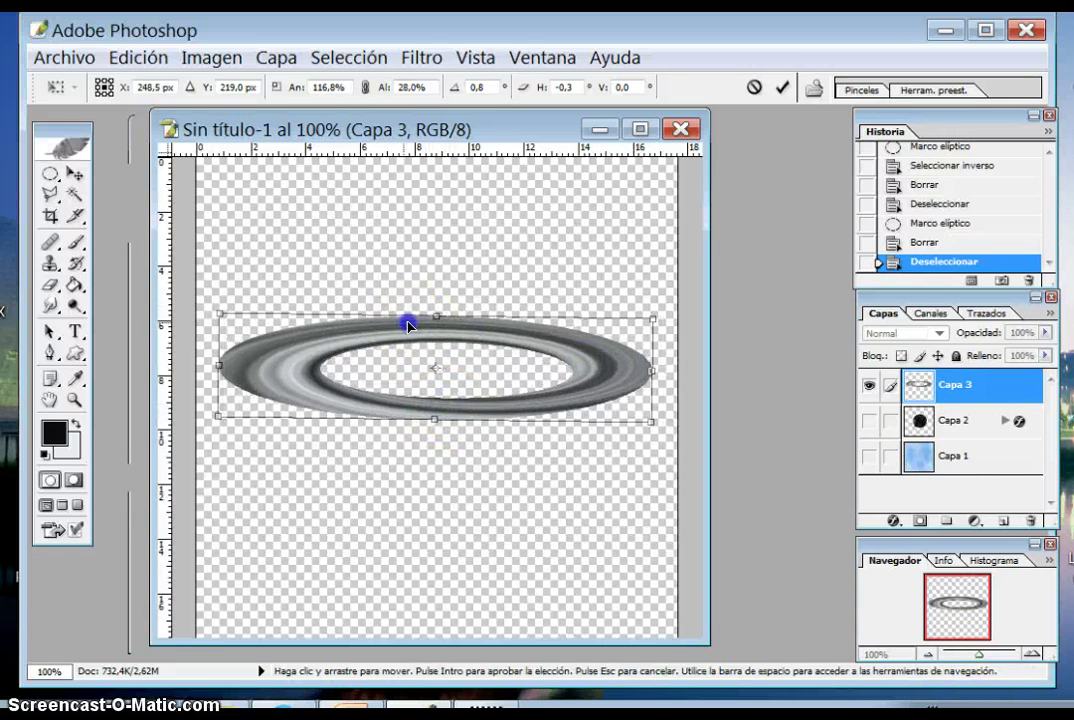
drag(427, 399, 428, 407)
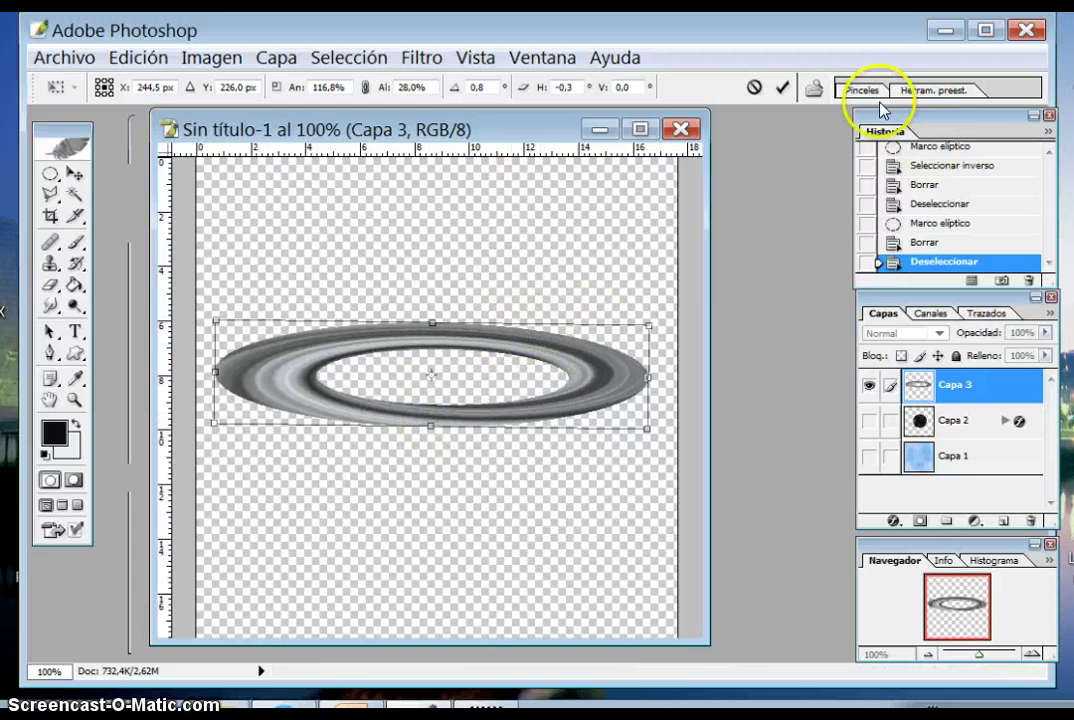
click(781, 88)
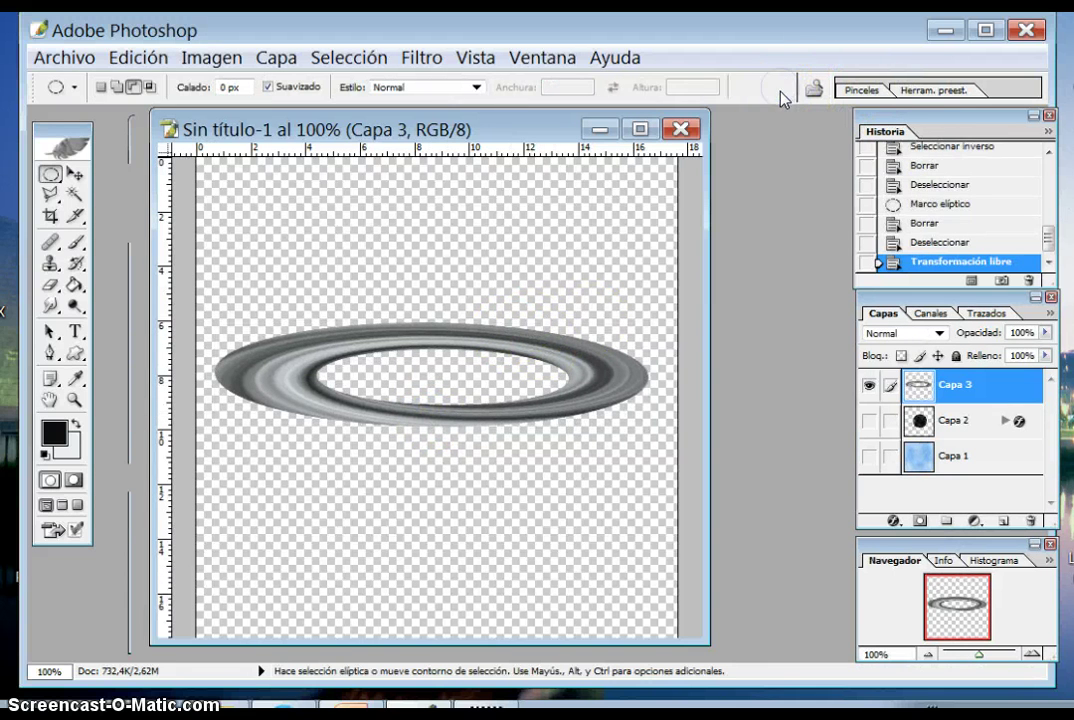
Show the Capa 2 planet layer and nudge the ring slightly left around it.
click(869, 421)
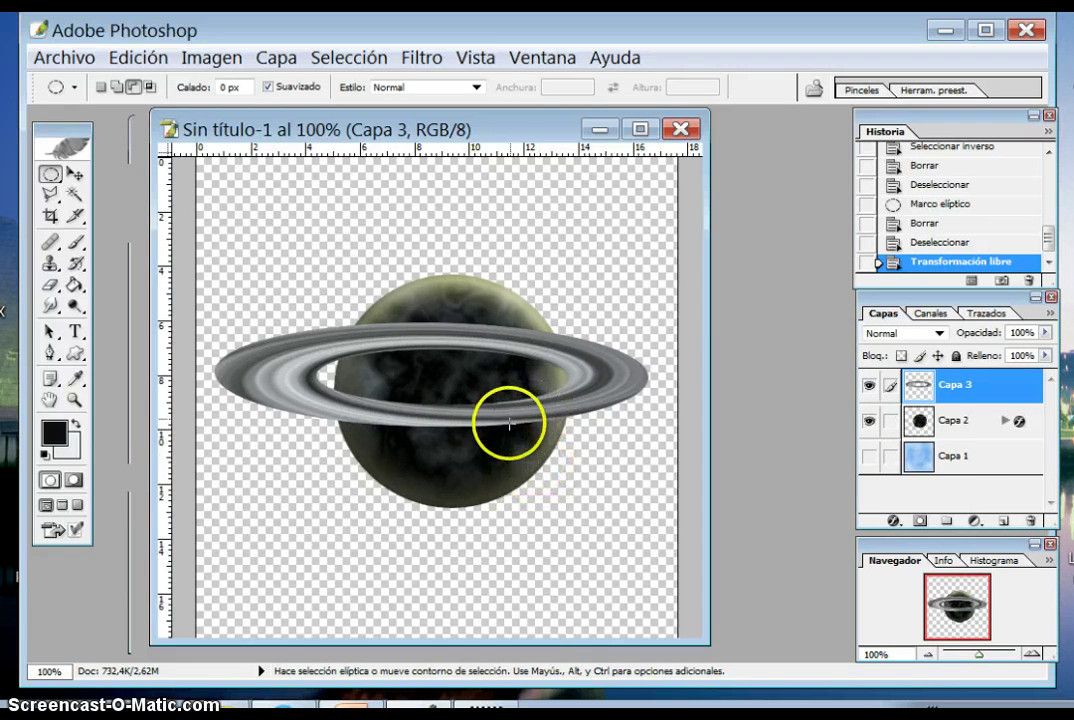
click(75, 174)
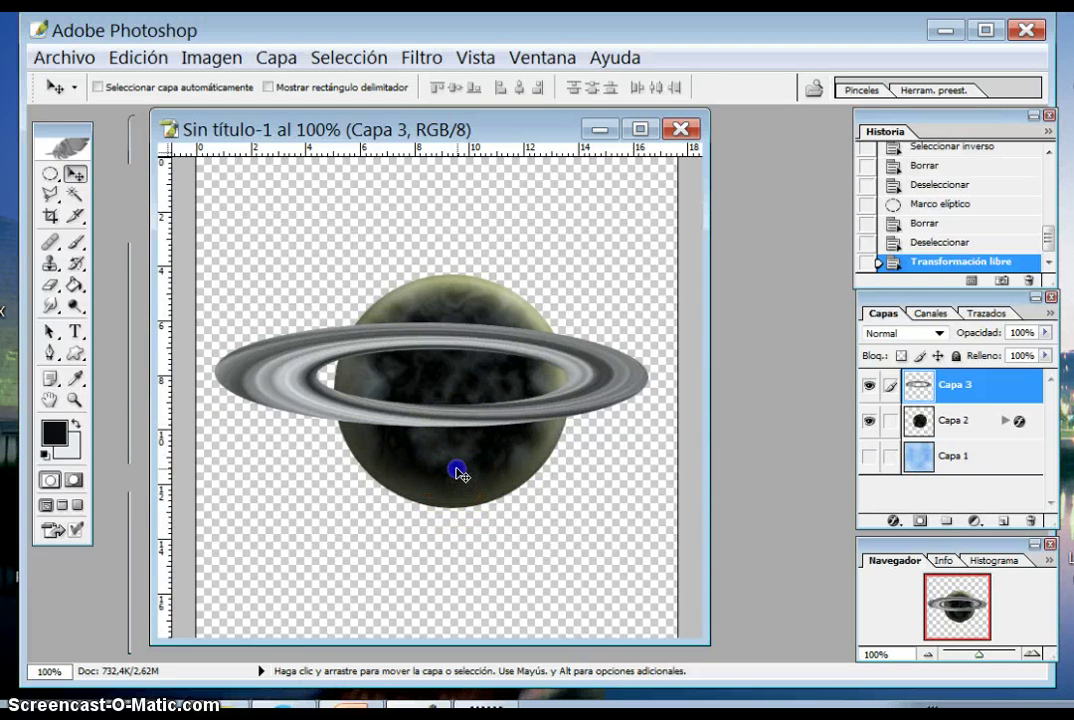
drag(458, 474, 455, 472)
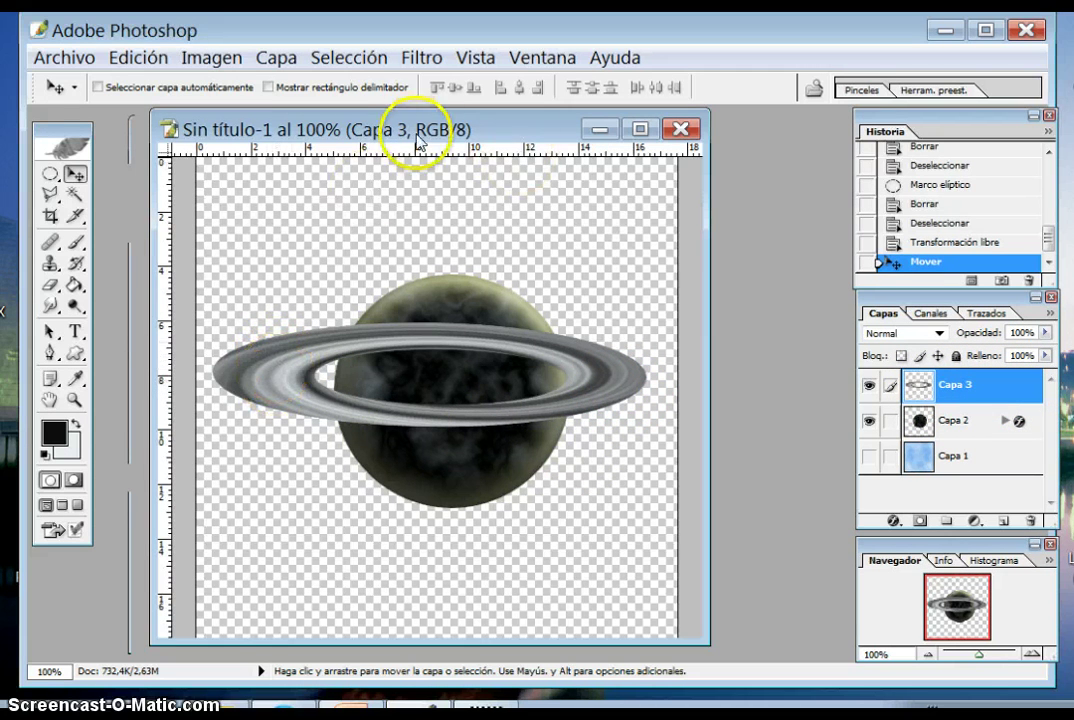
click(422, 60)
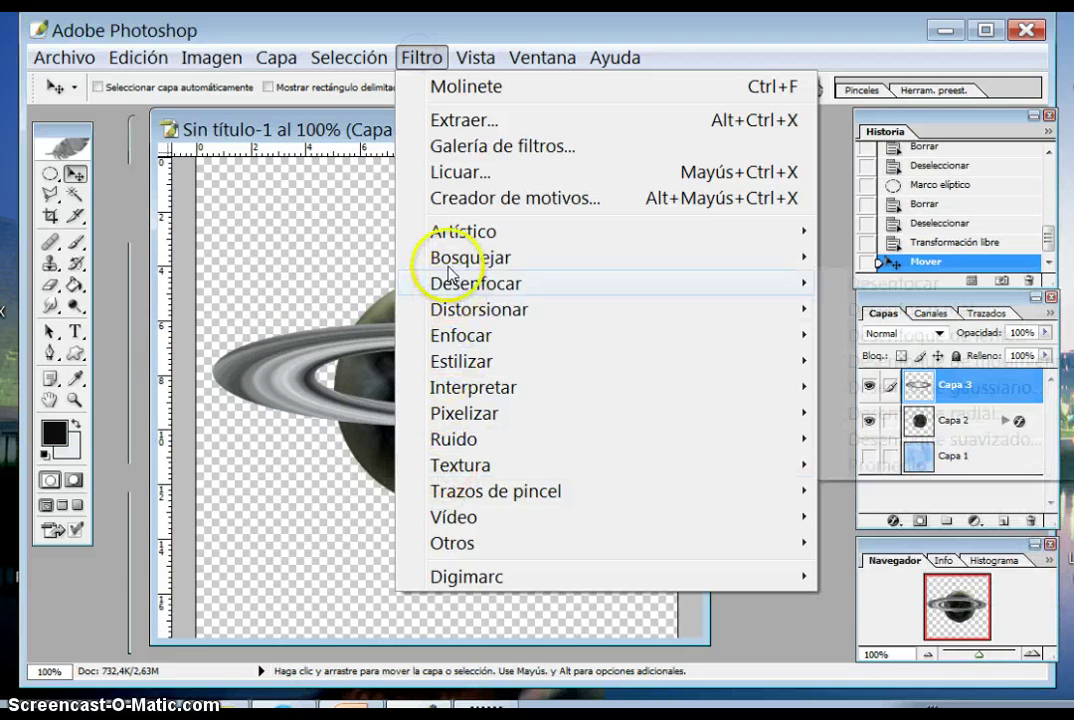
mouse_move(500, 439)
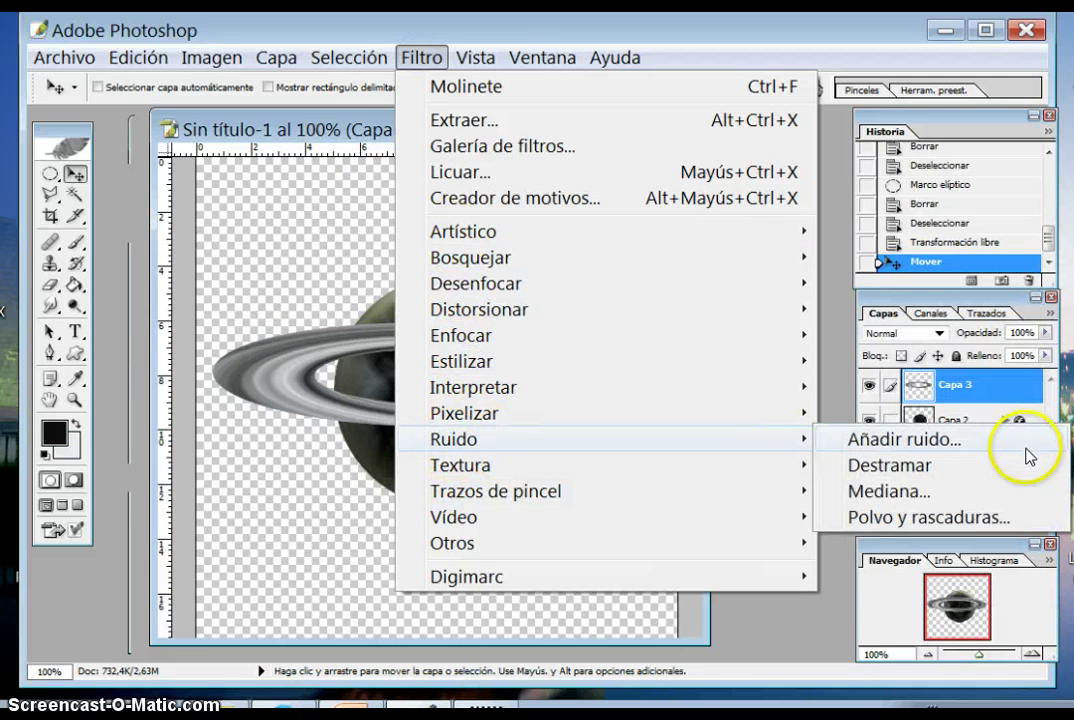
Add 6,86% monochromatic Uniforme noise to the ring with Añadir ruido.
click(876, 440)
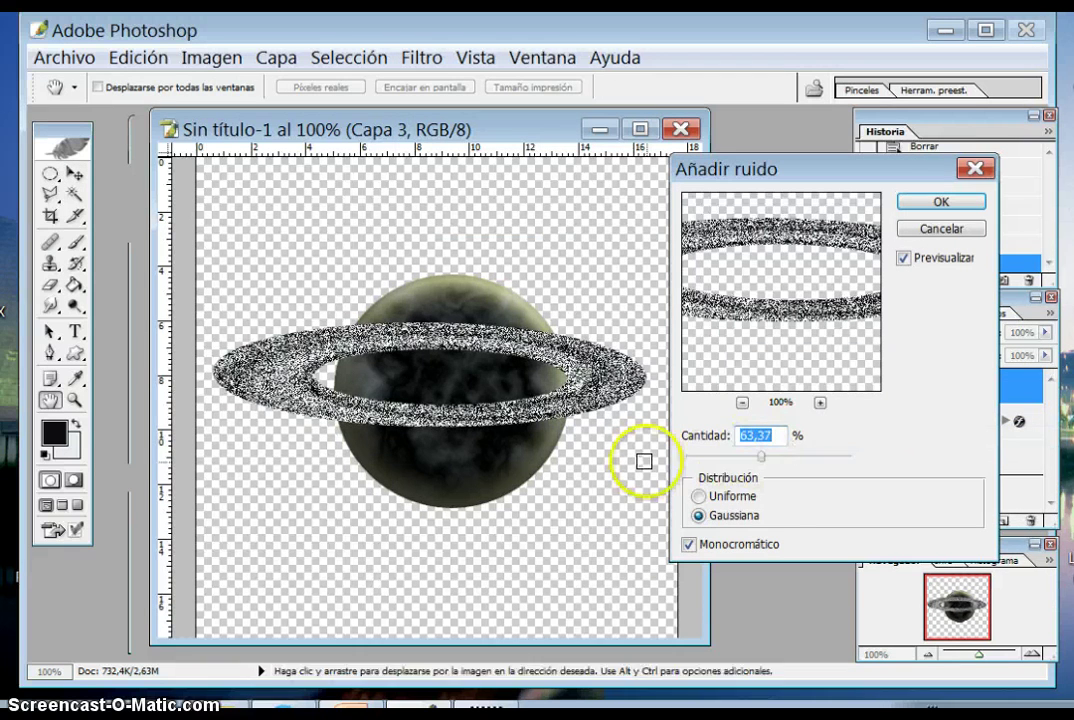
click(763, 458)
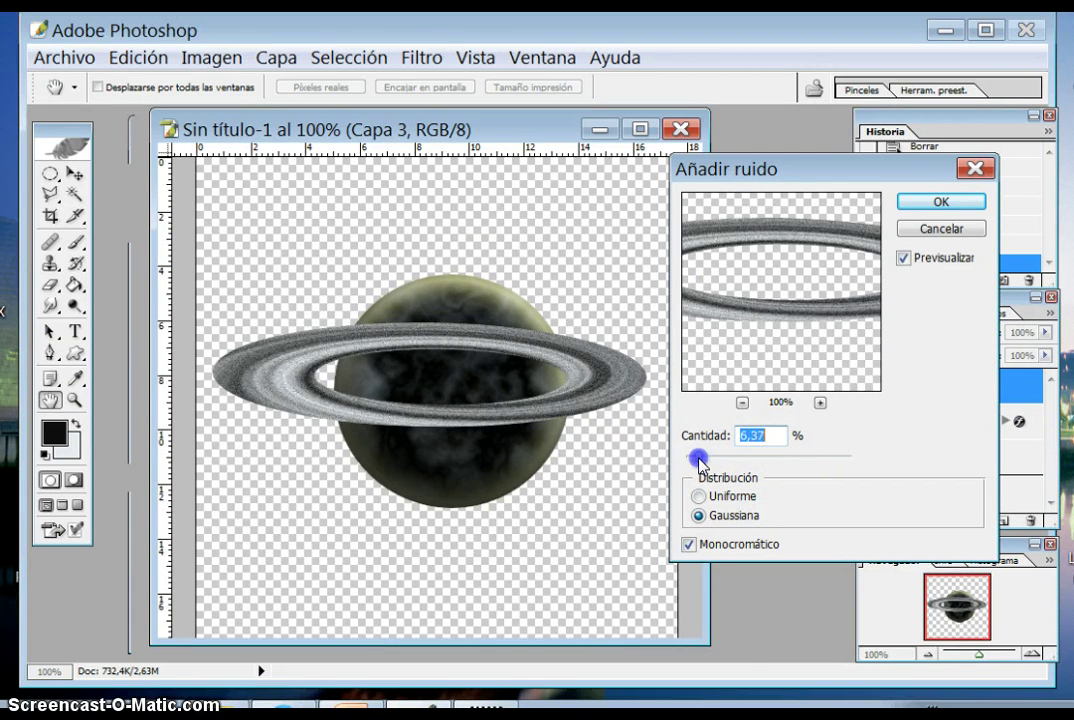
drag(698, 459, 698, 461)
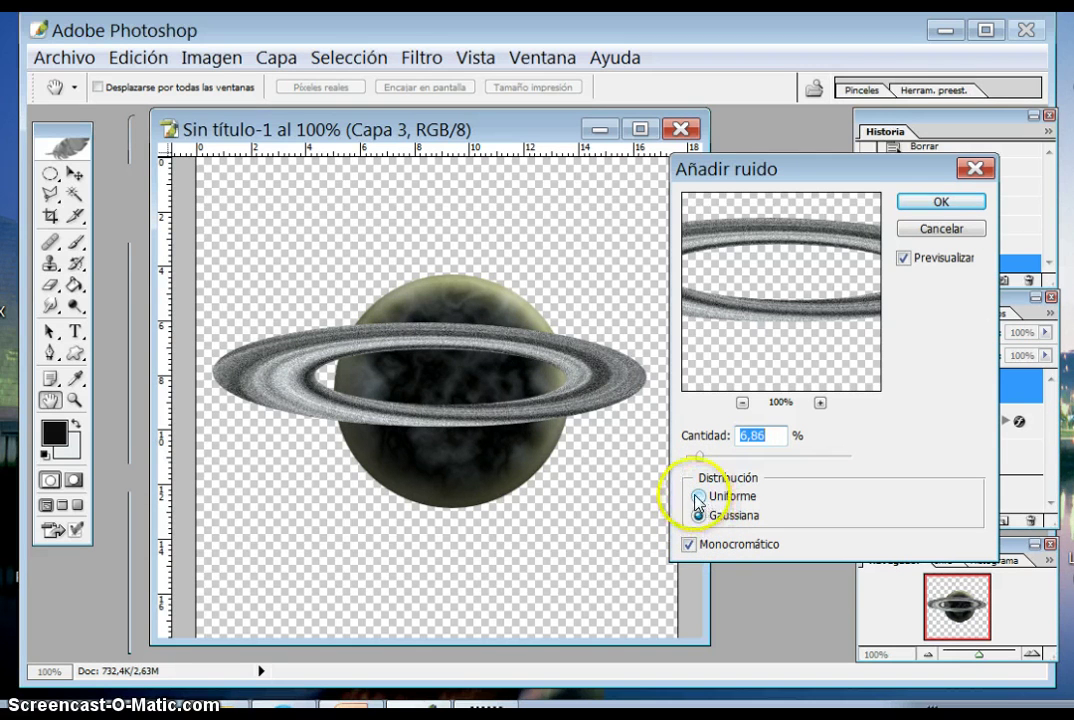
click(697, 497)
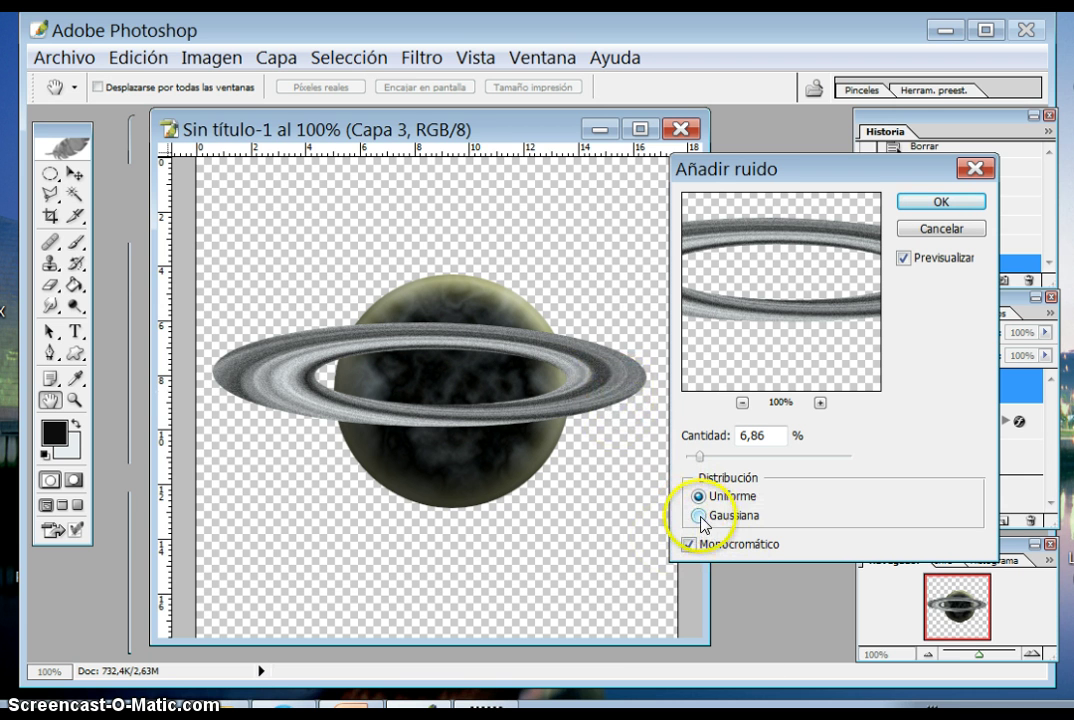
click(699, 516)
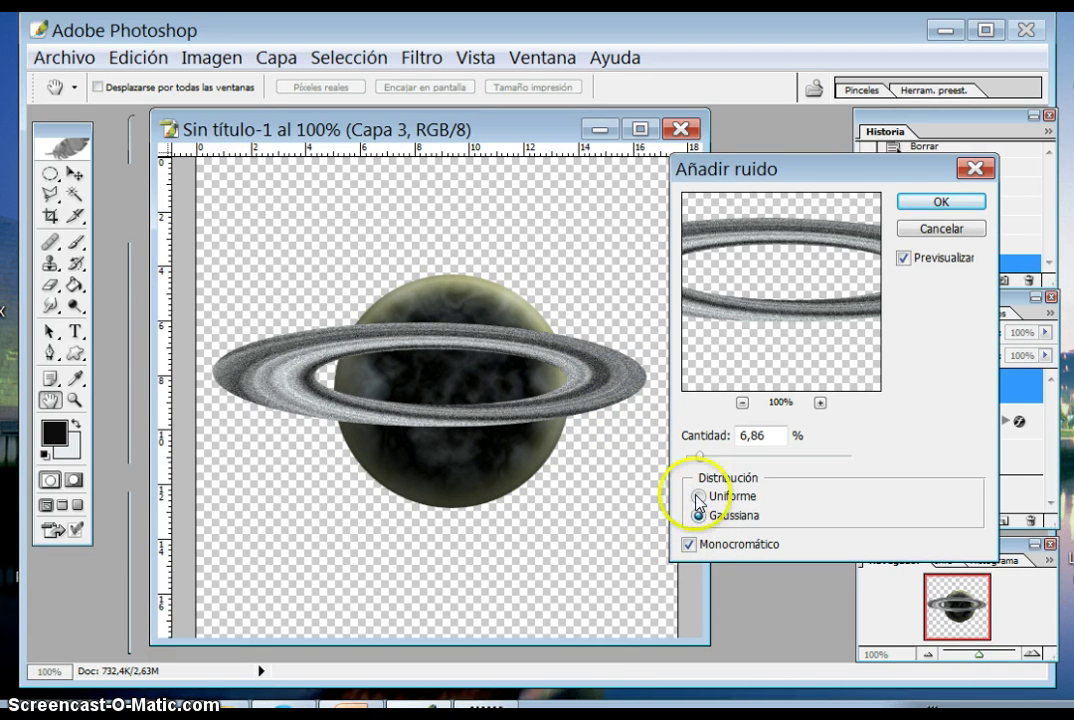
click(697, 497)
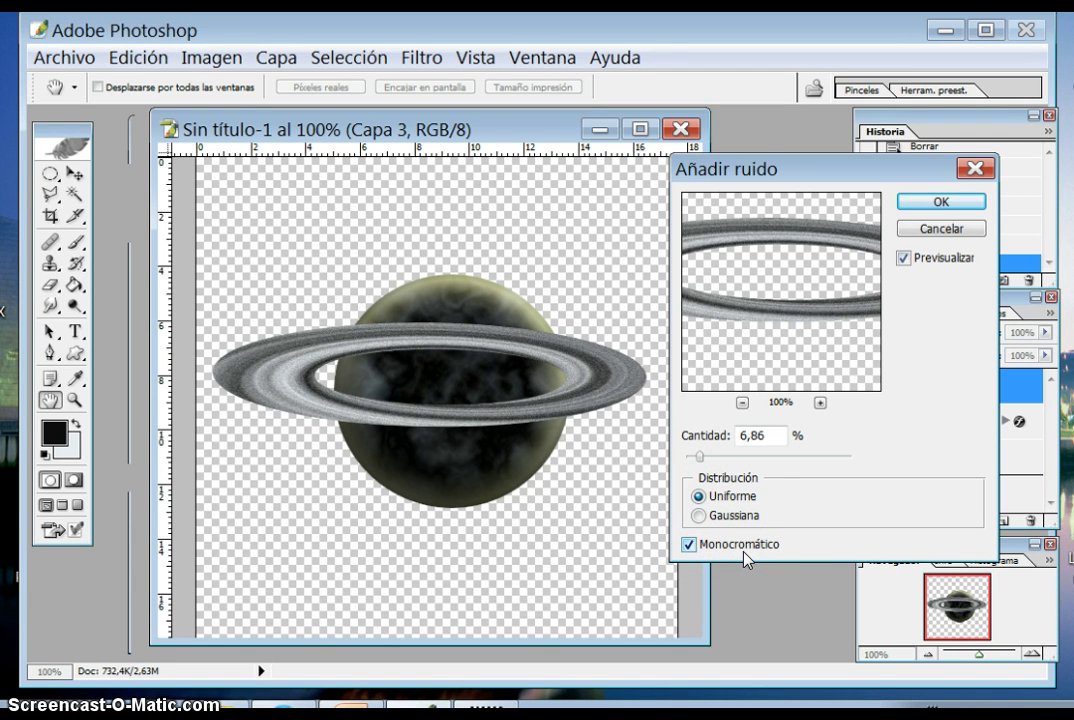
click(941, 203)
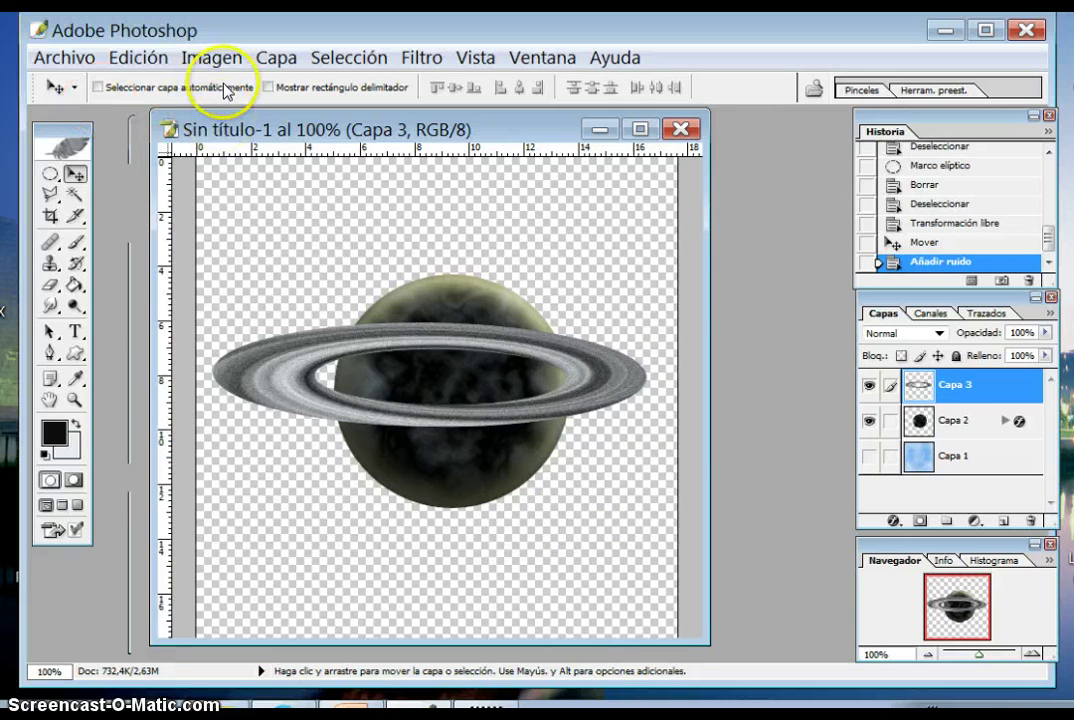
Colorize the ring via Tono/saturación: hue 196, saturation 3, lightness about -20.
click(205, 59)
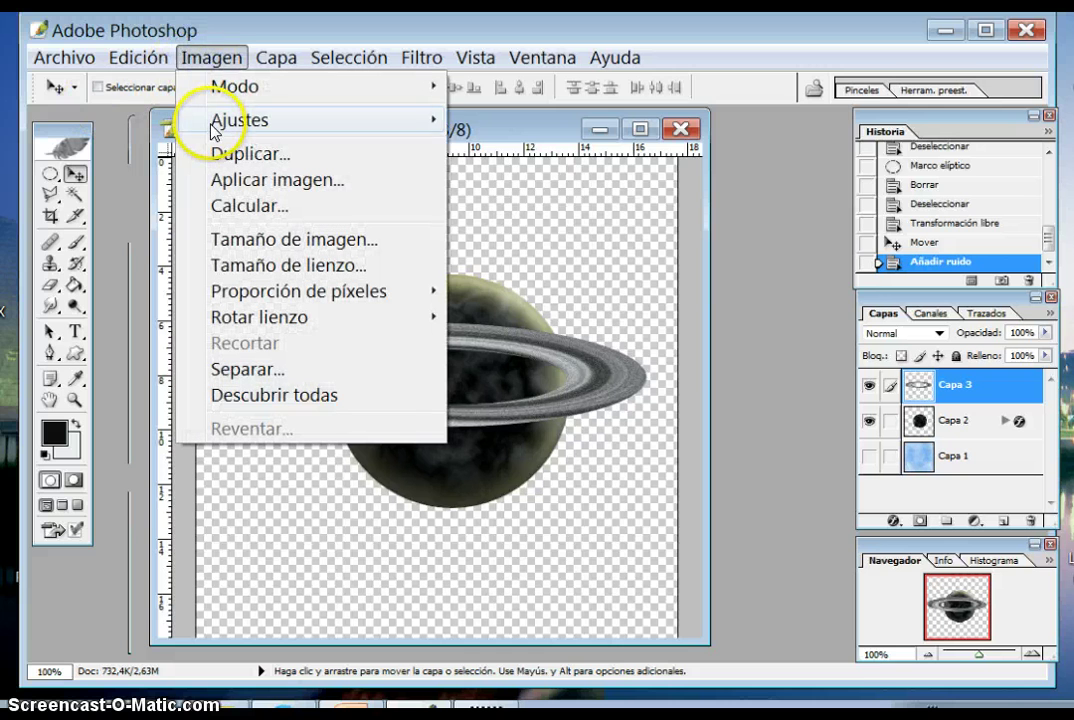
mouse_move(240, 120)
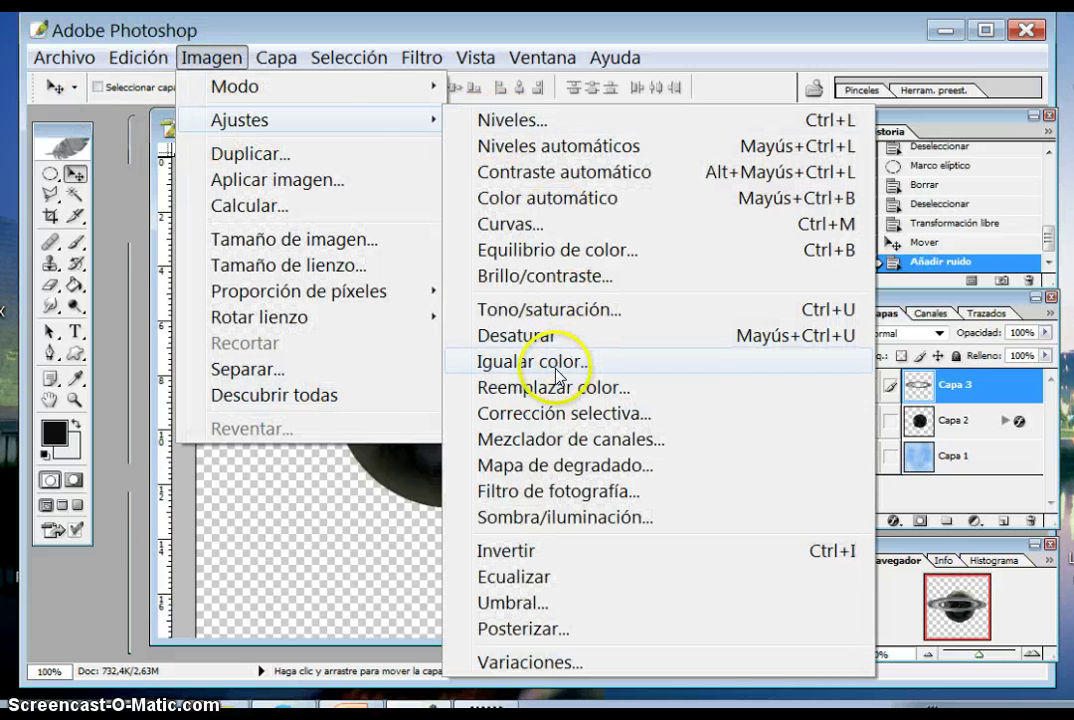
click(541, 311)
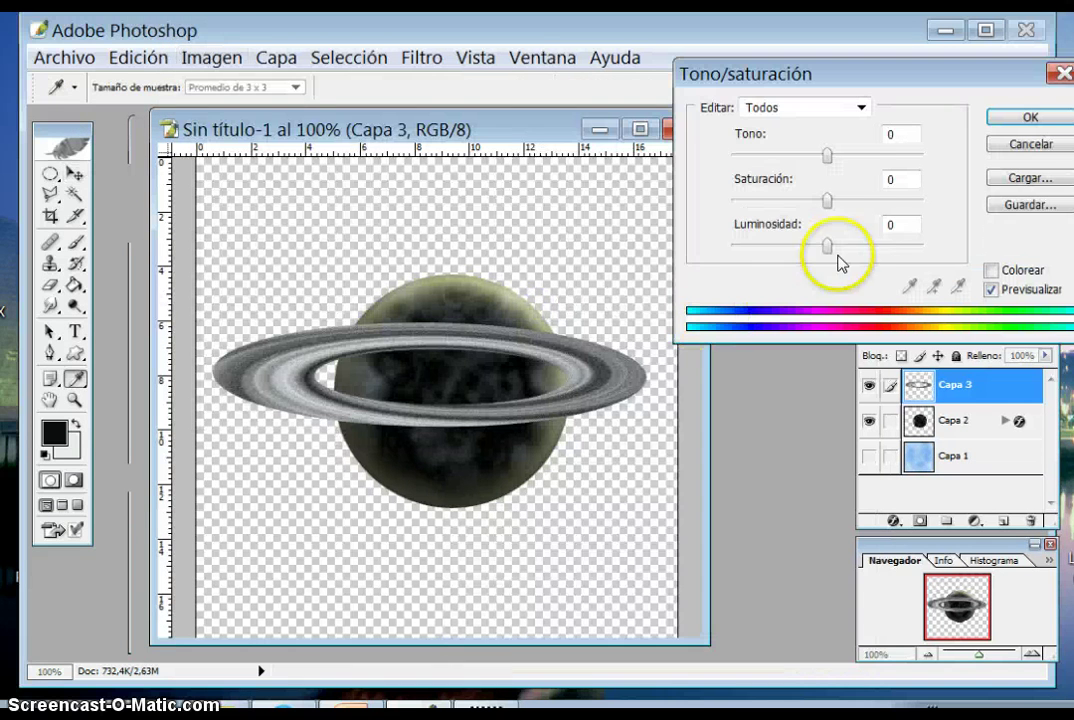
drag(827, 158, 760, 157)
drag(829, 160, 797, 157)
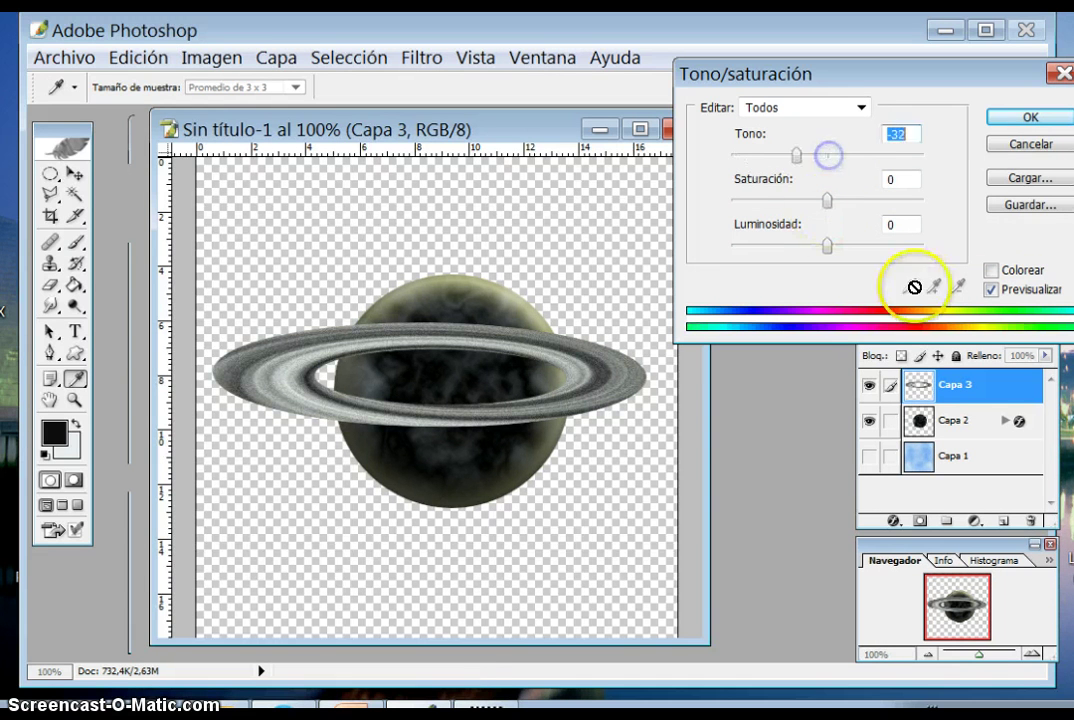
click(991, 272)
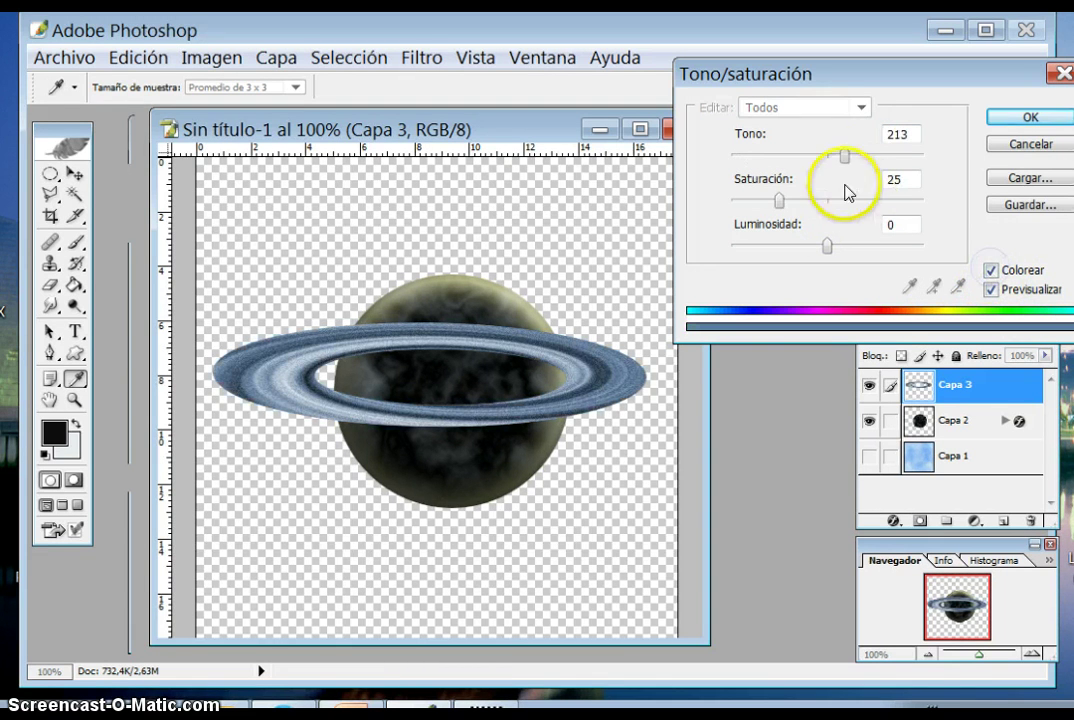
drag(845, 157, 845, 160)
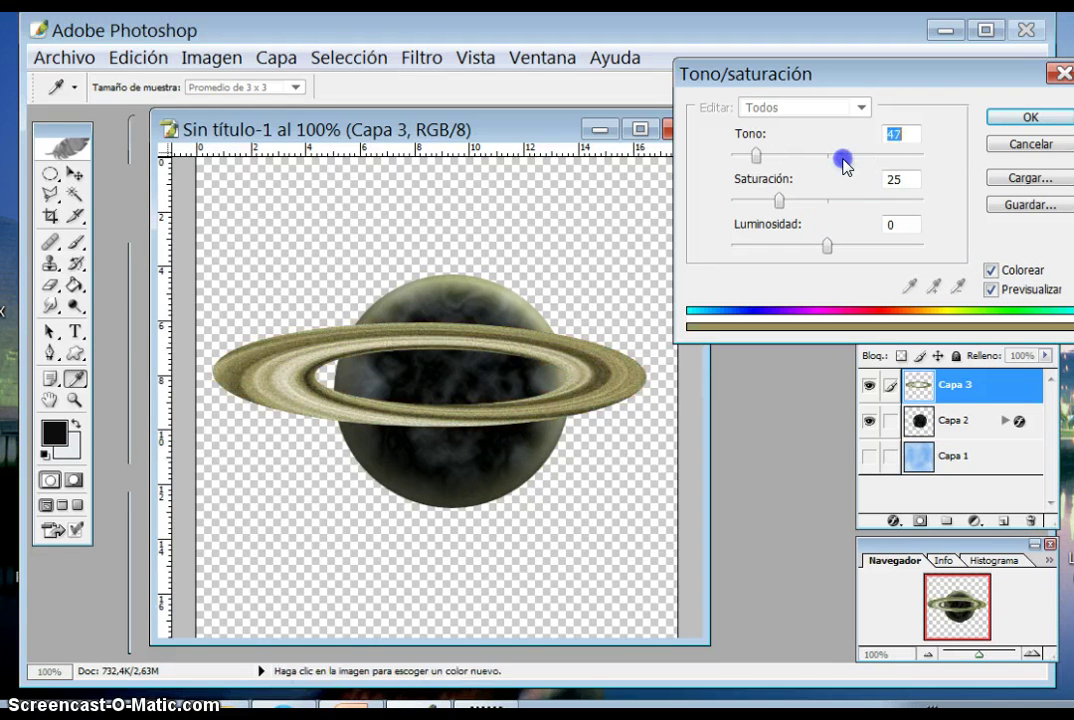
mouse_move(845, 160)
mouse_down()
mouse_move(731, 157)
mouse_move(815, 187)
mouse_up()
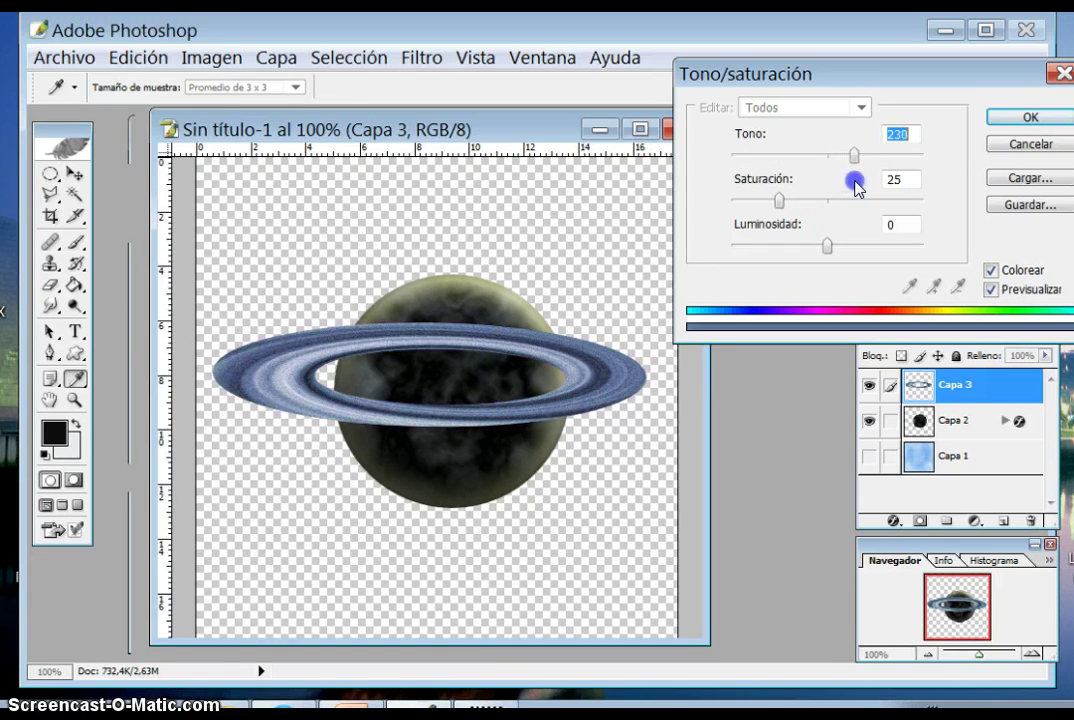
drag(845, 185, 731, 210)
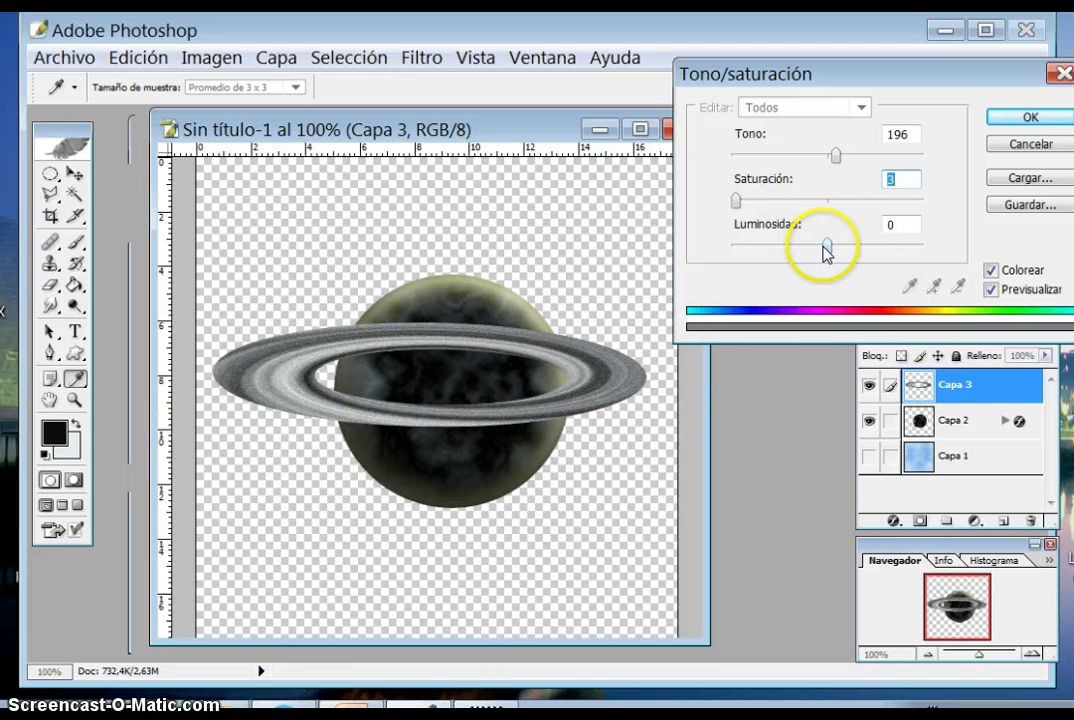
drag(826, 246, 828, 252)
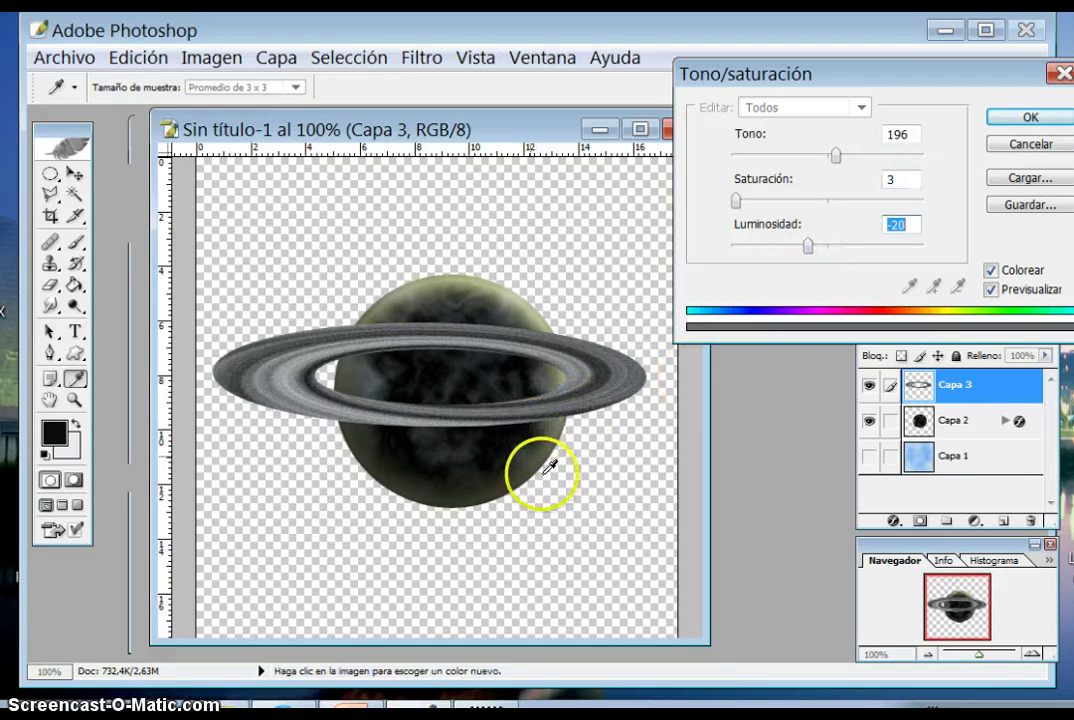
click(1010, 119)
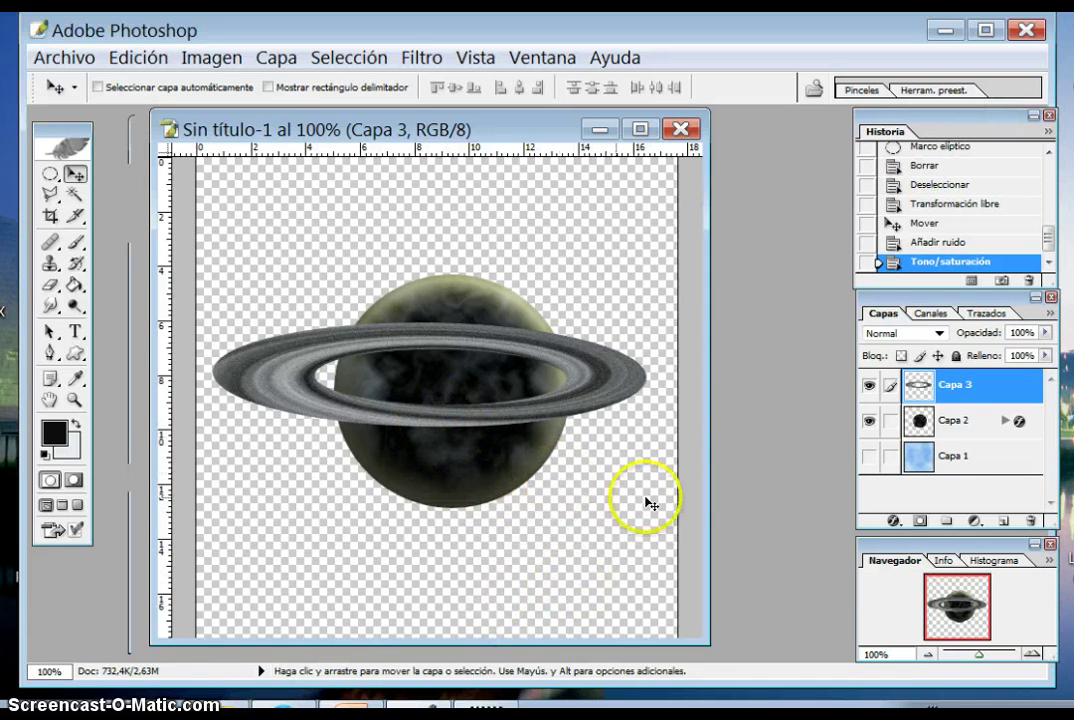
Free-transform the Capa 2 planet to about 87.3% × 89.7%, centred in the ring.
click(980, 424)
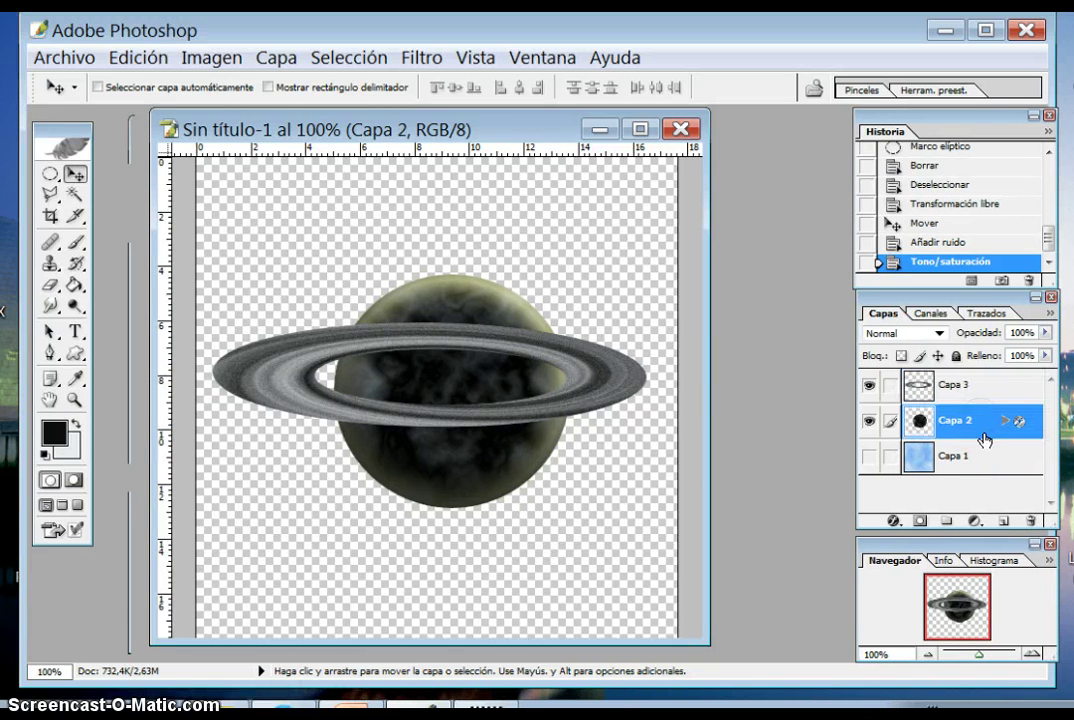
click(135, 57)
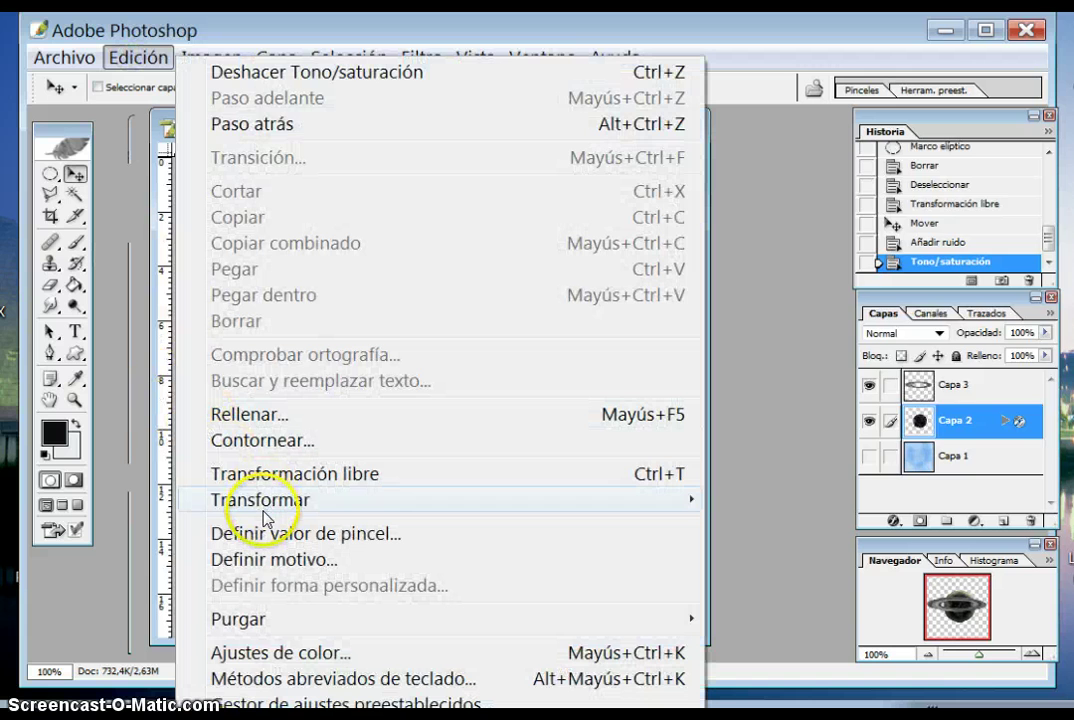
click(252, 474)
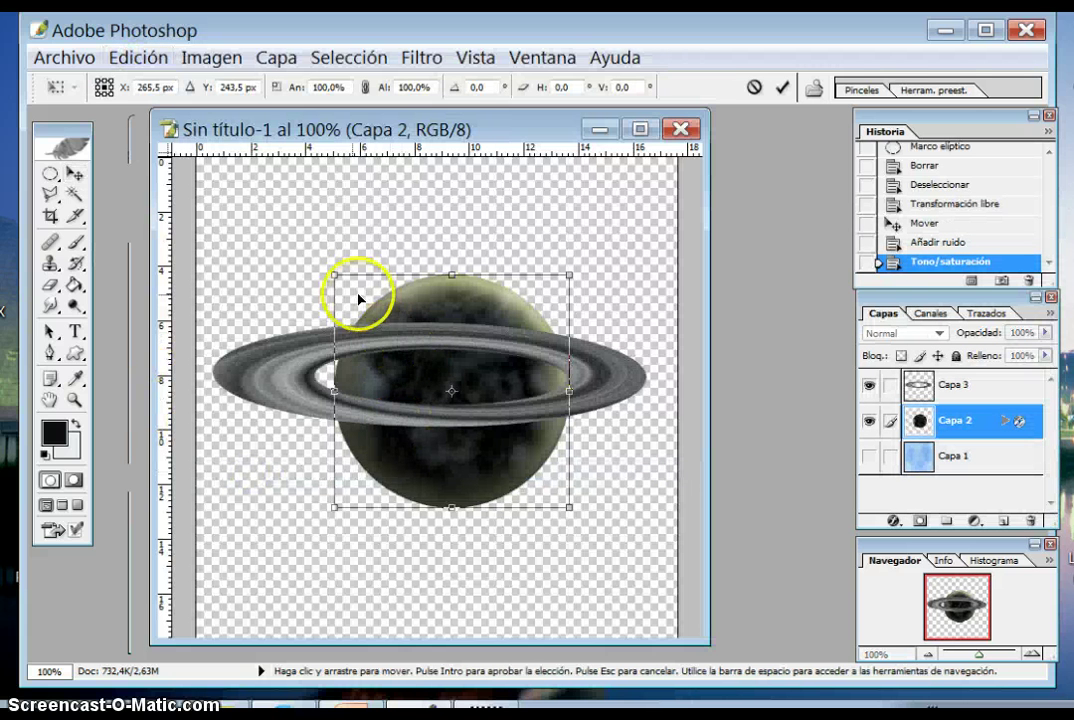
drag(335, 275, 374, 309)
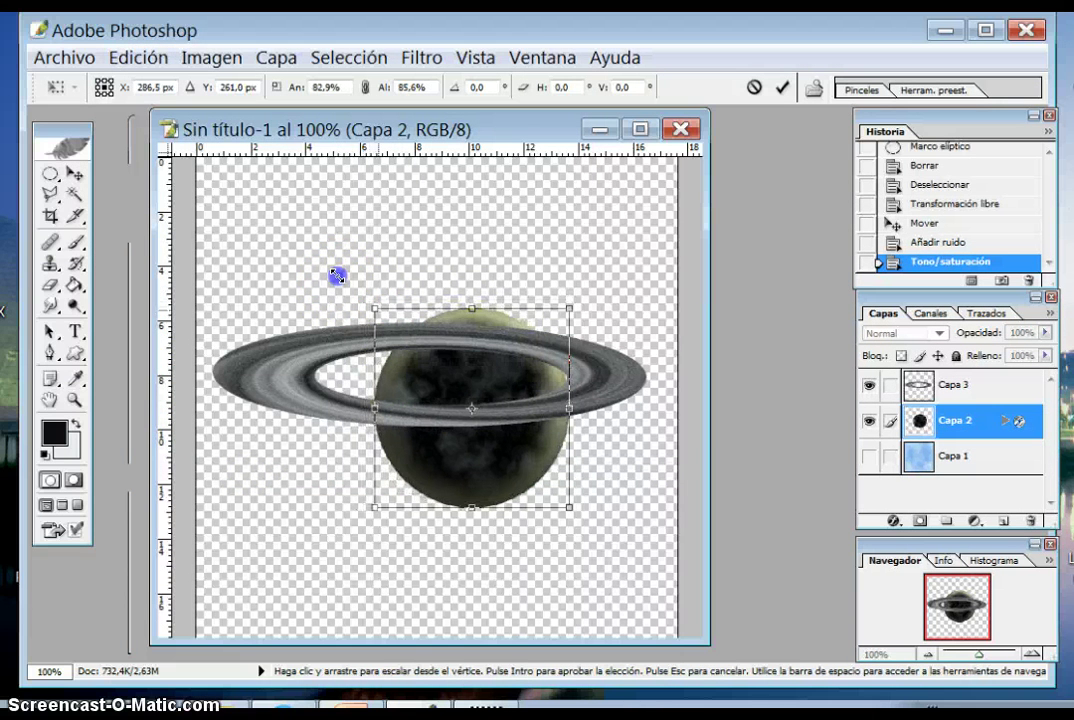
drag(521, 510, 512, 489)
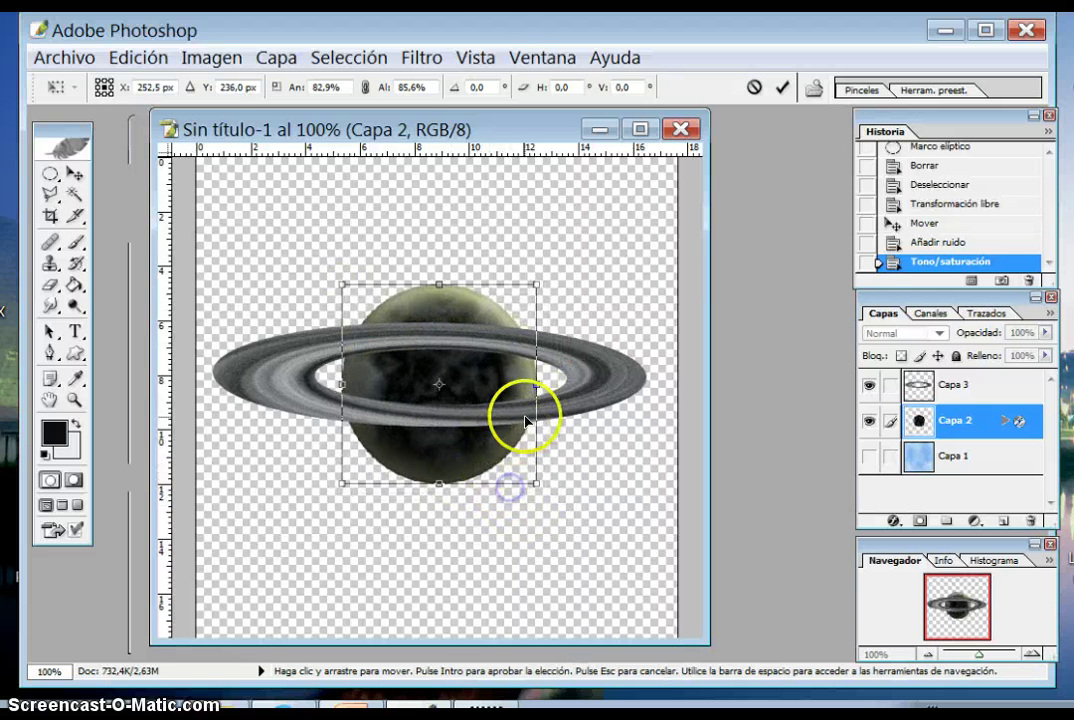
drag(538, 388, 547, 386)
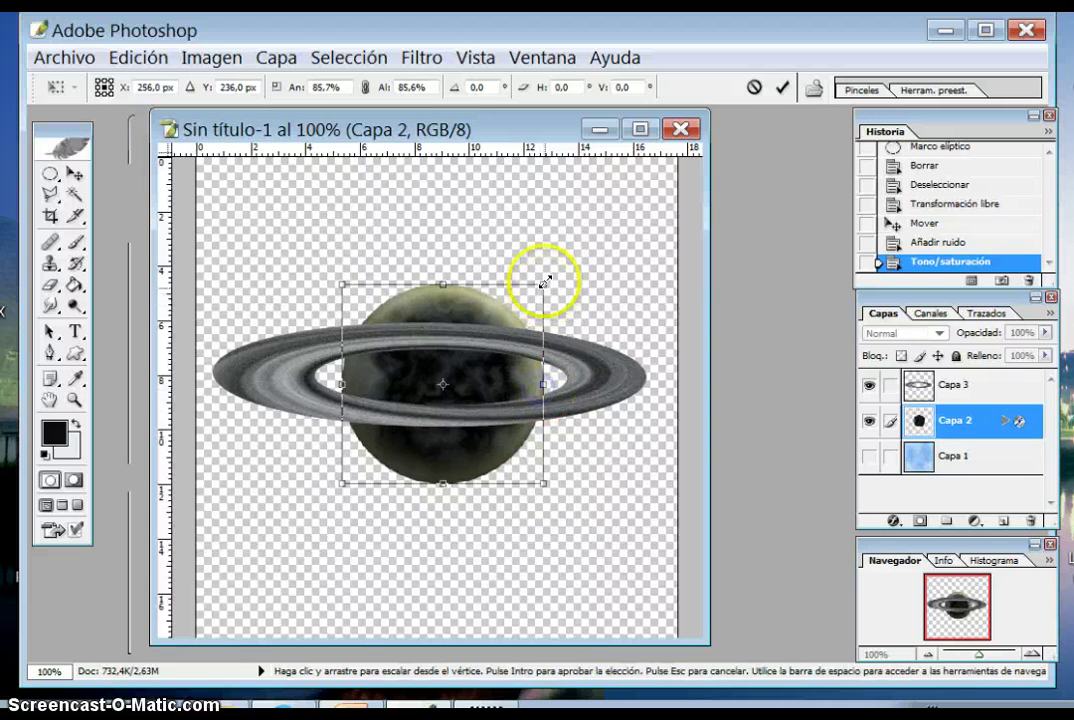
drag(546, 282, 544, 281)
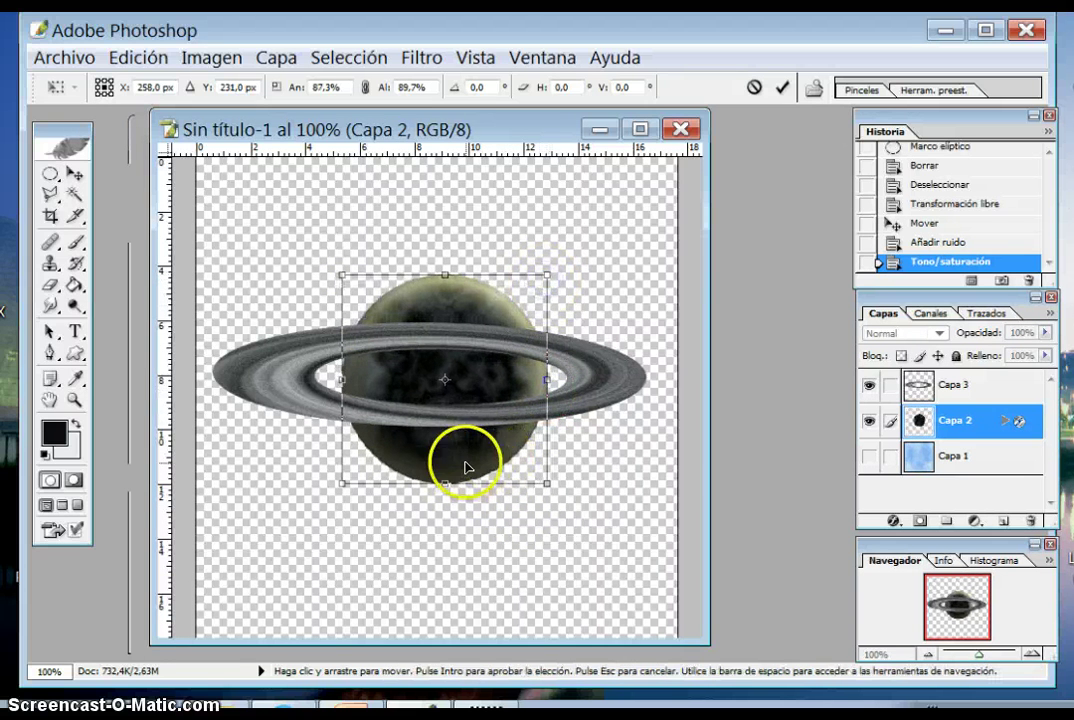
drag(464, 458, 467, 466)
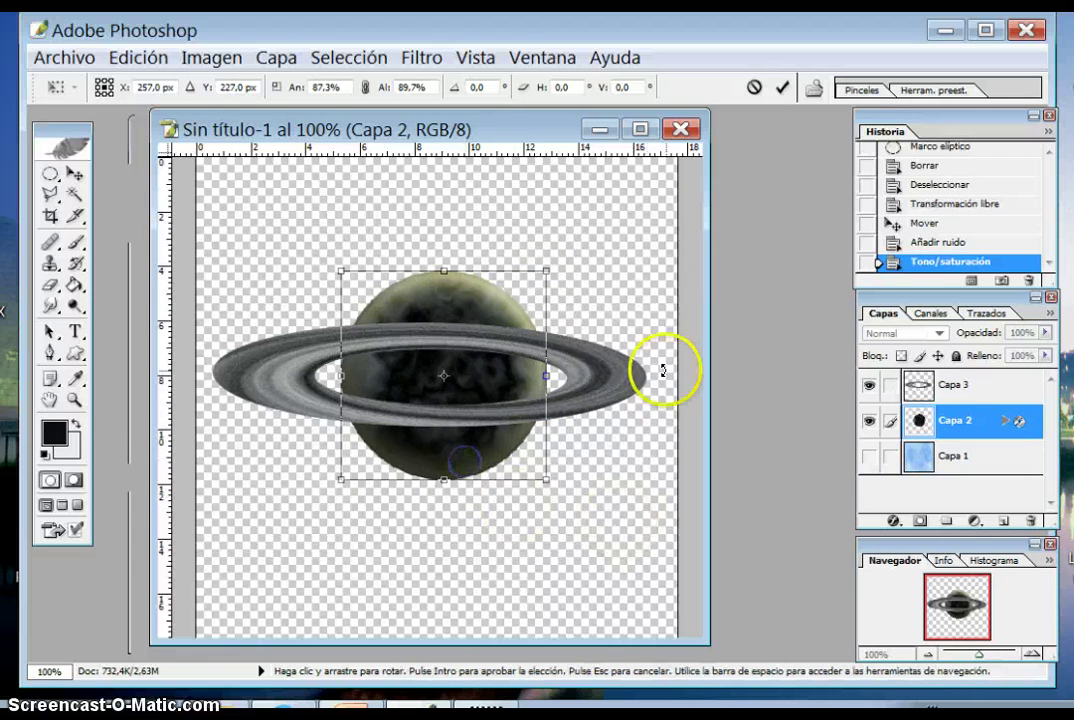
click(778, 89)
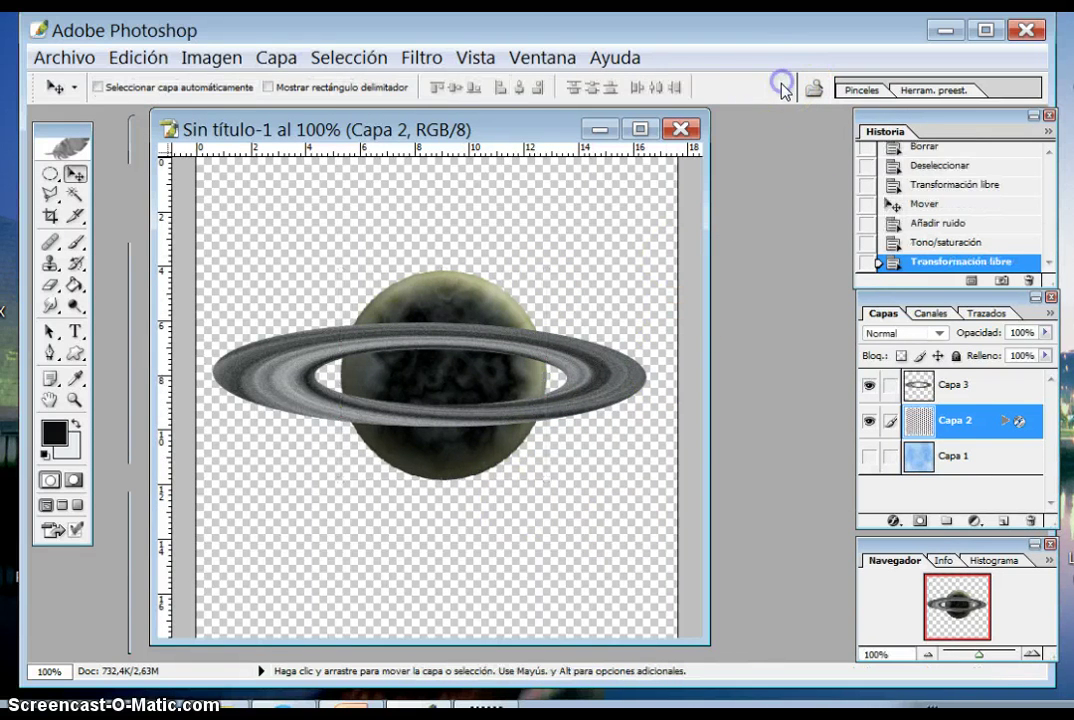
Erase the Capa 3 ring's back arc where it overlaps the planet.
click(1005, 391)
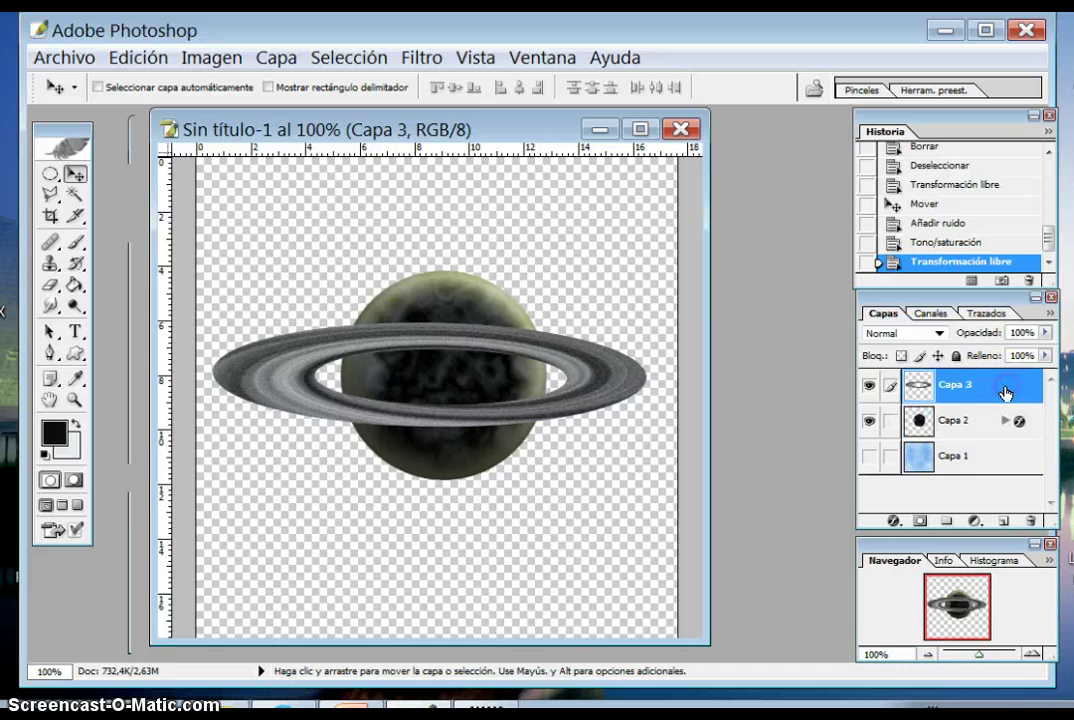
click(47, 286)
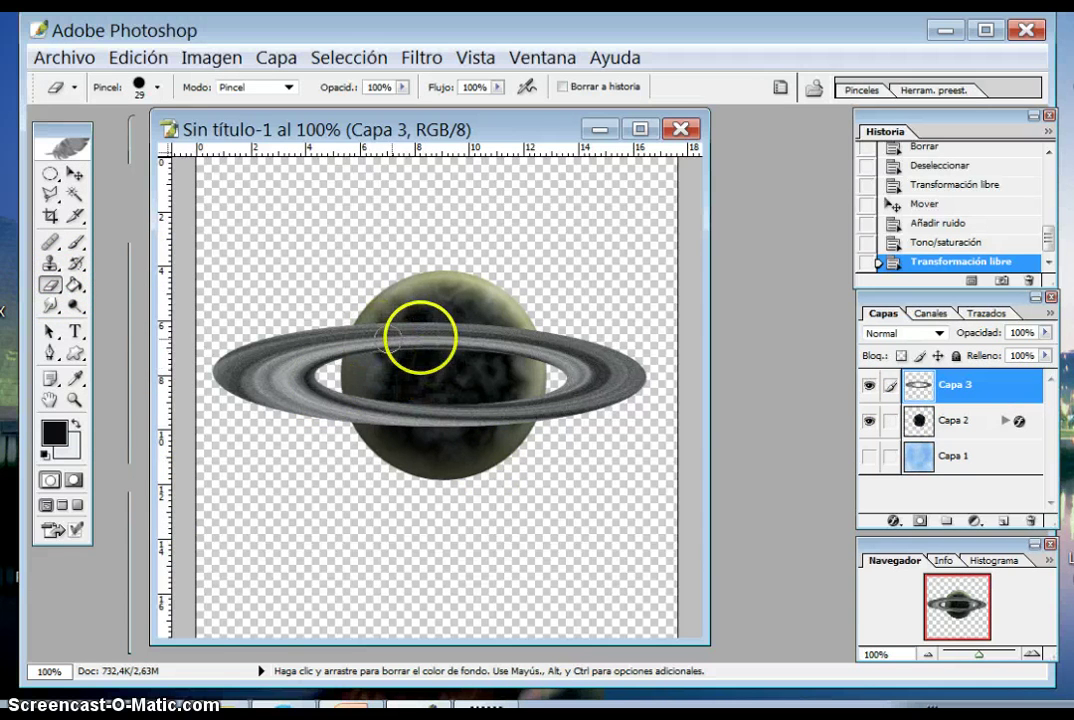
mouse_move(519, 352)
mouse_down()
mouse_move(496, 364)
mouse_move(446, 343)
mouse_move(350, 352)
mouse_move(362, 354)
mouse_up()
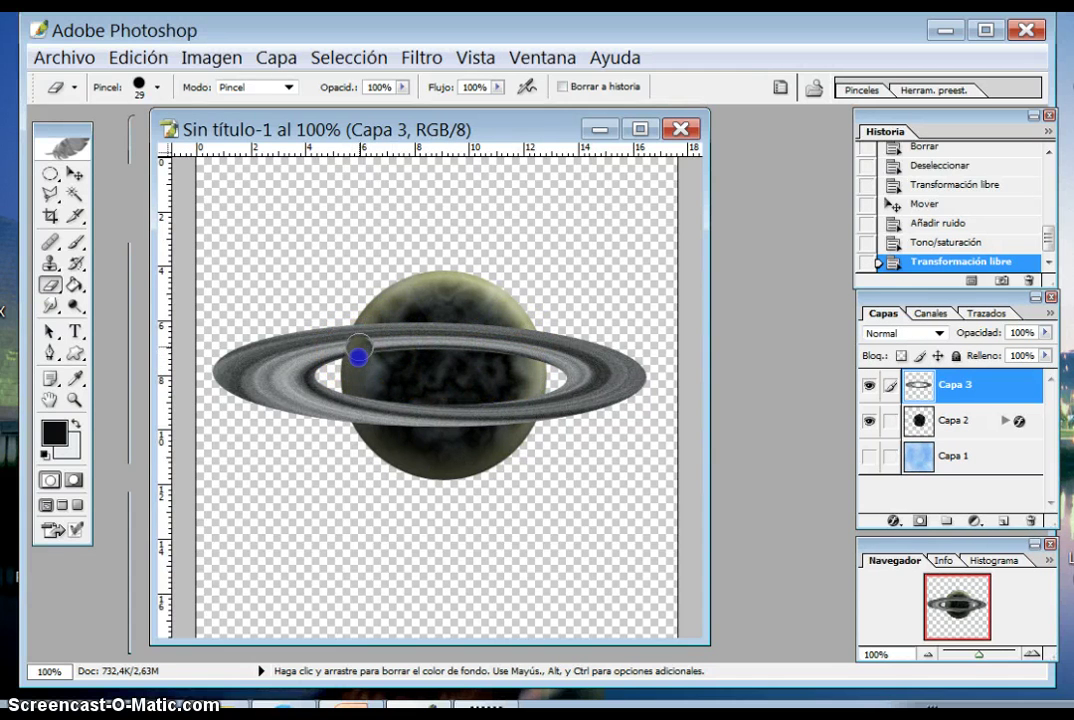
drag(366, 333, 377, 327)
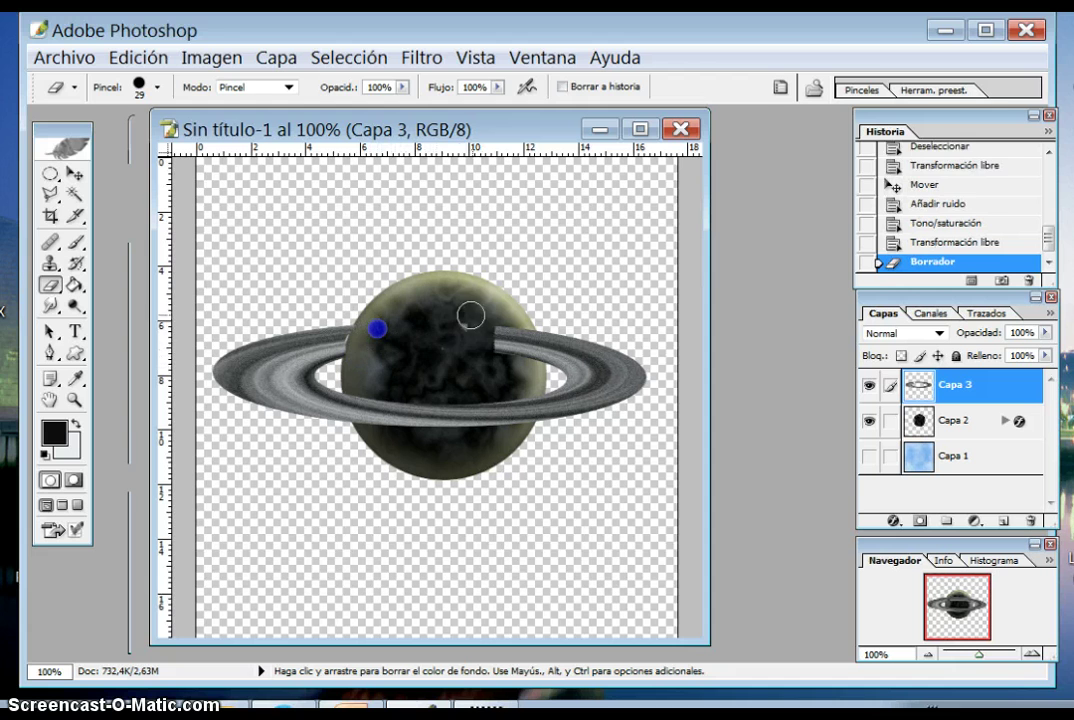
mouse_move(471, 316)
mouse_down()
mouse_move(443, 358)
mouse_move(510, 333)
mouse_move(530, 360)
mouse_up()
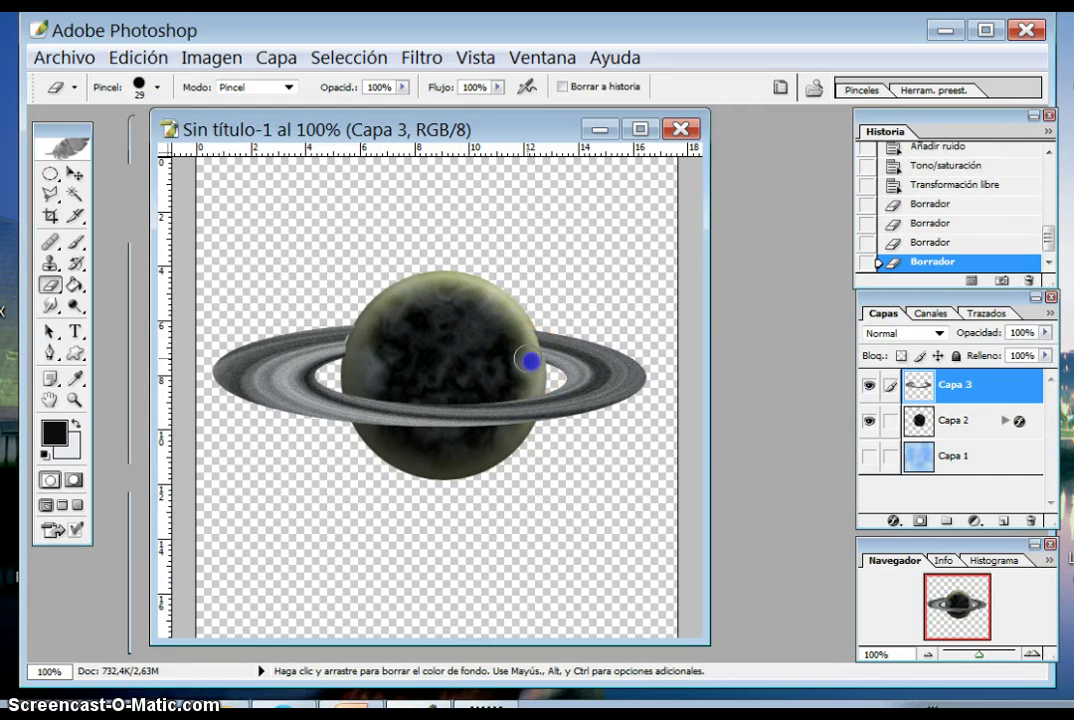
drag(407, 352, 350, 350)
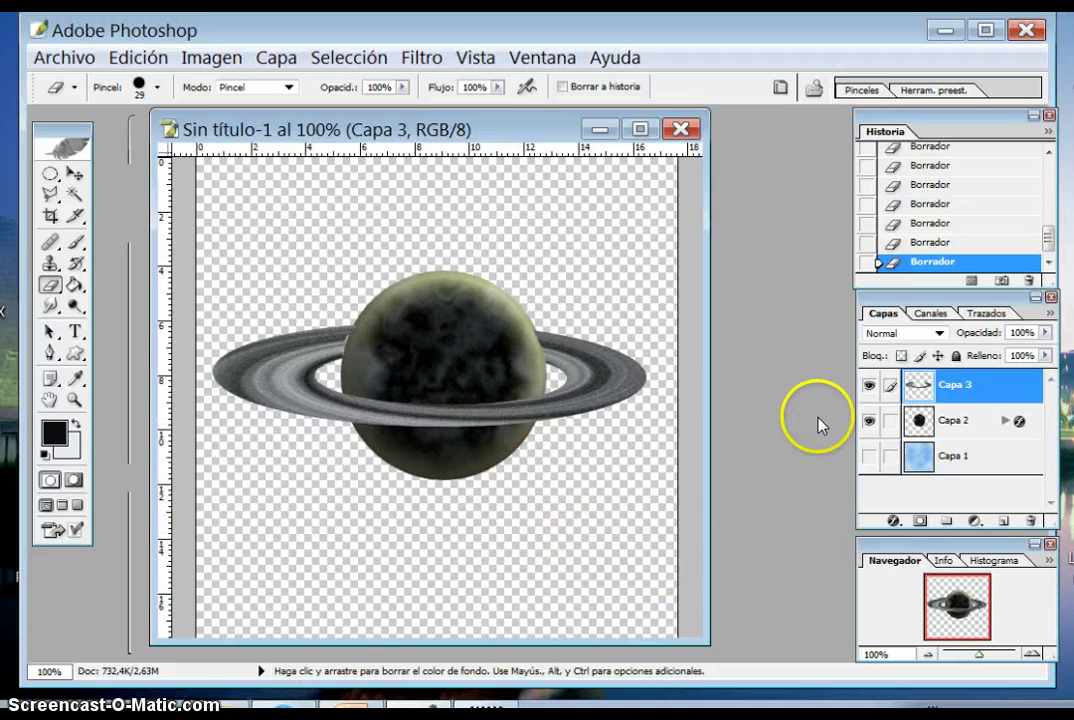
Turn on visibility of the Capa 1 blue cloudy sky layer.
click(867, 459)
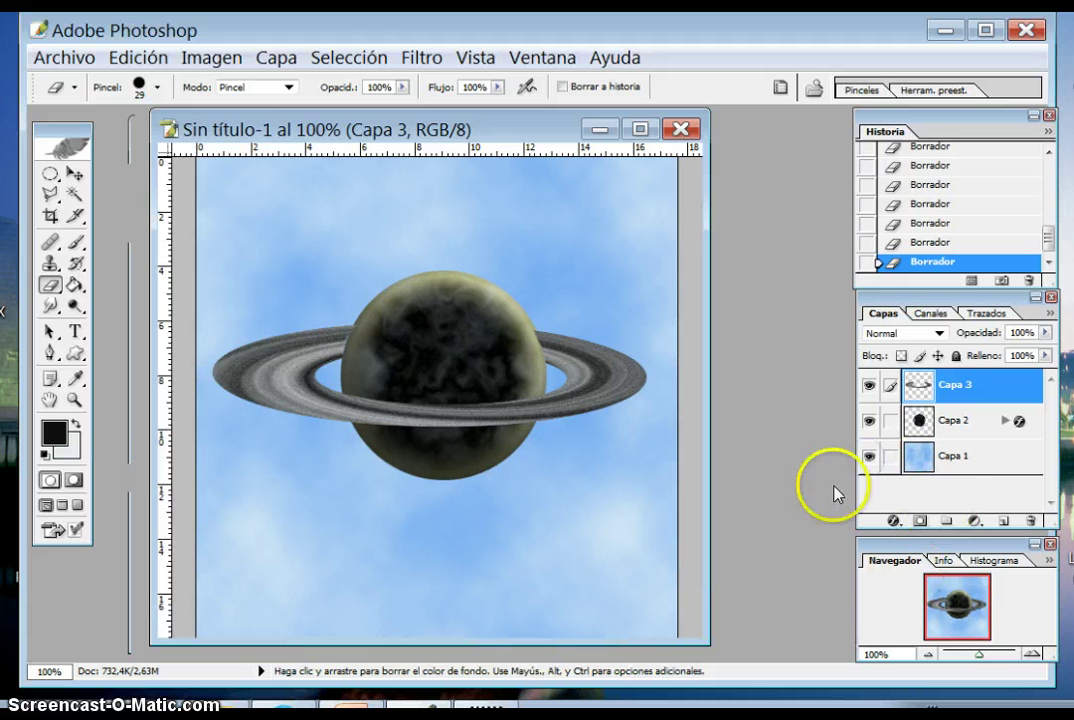